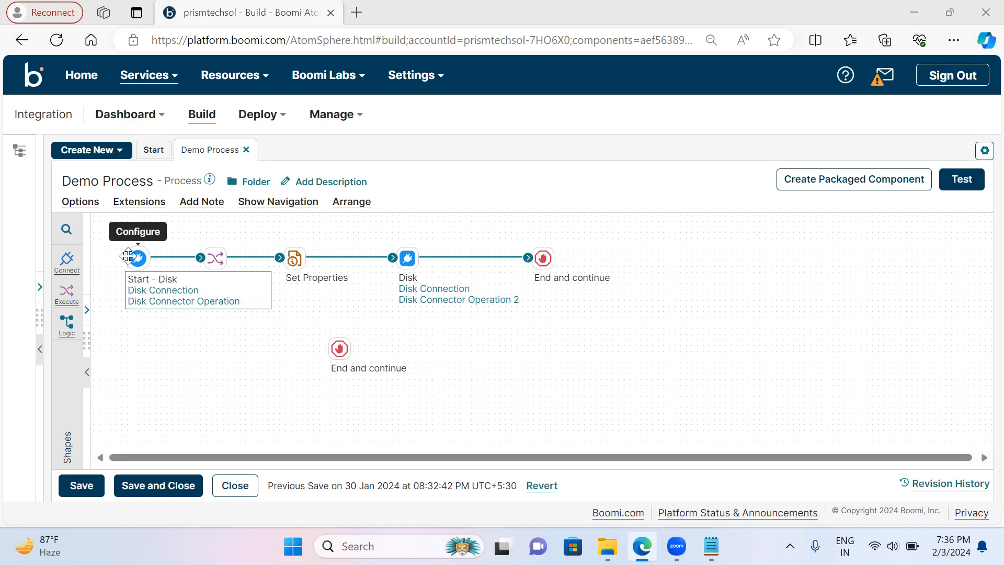
# - Save Demo Process and run it in test mode
pyautogui.moveTo(210, 267)
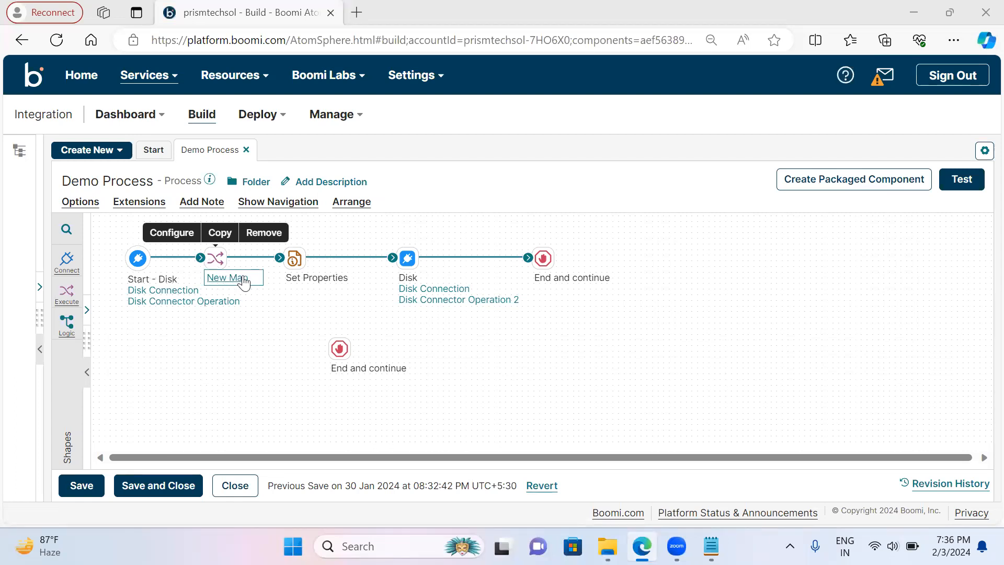
pyautogui.click(292, 273)
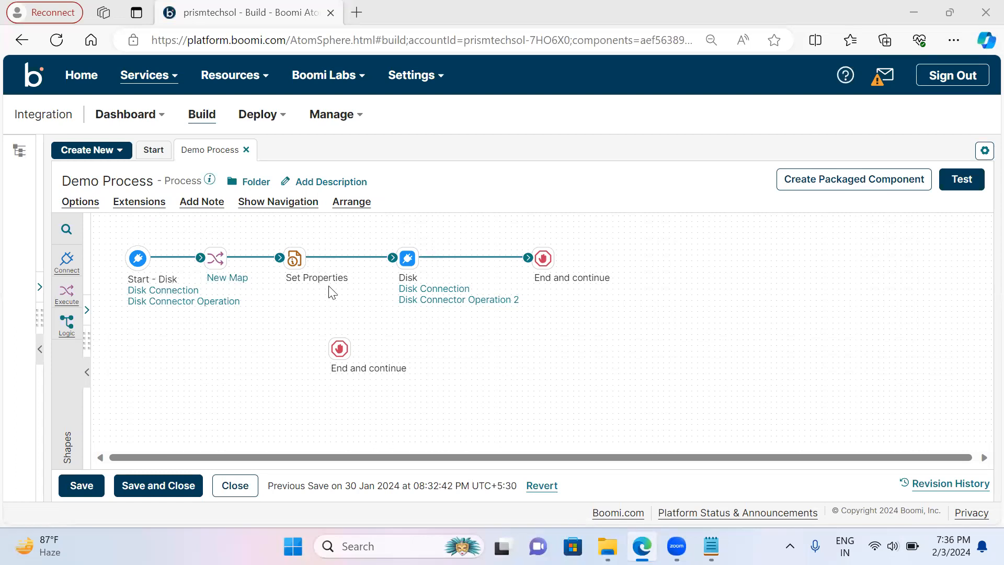
pyautogui.click(84, 485)
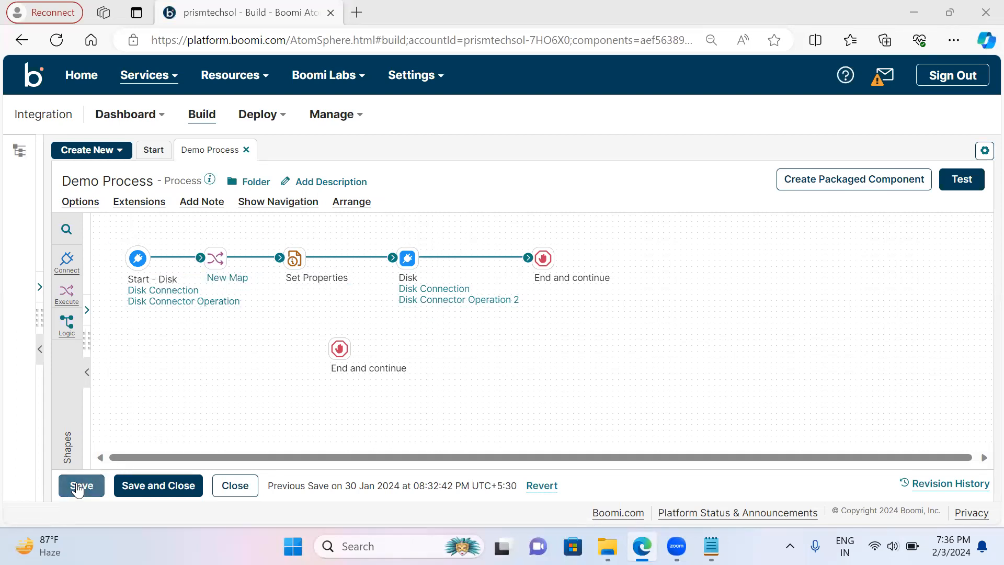
pyautogui.click(965, 190)
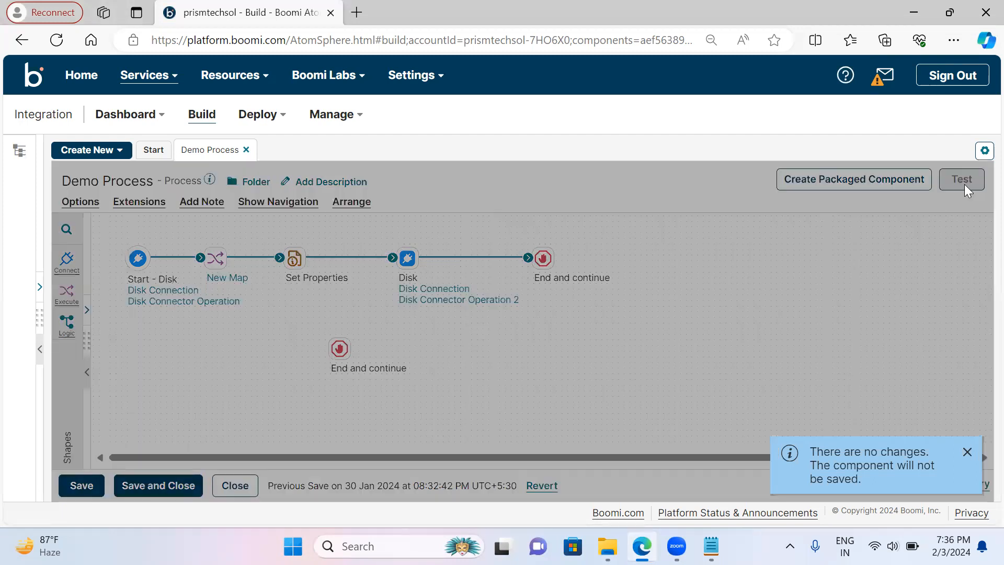
pyautogui.click(774, 167)
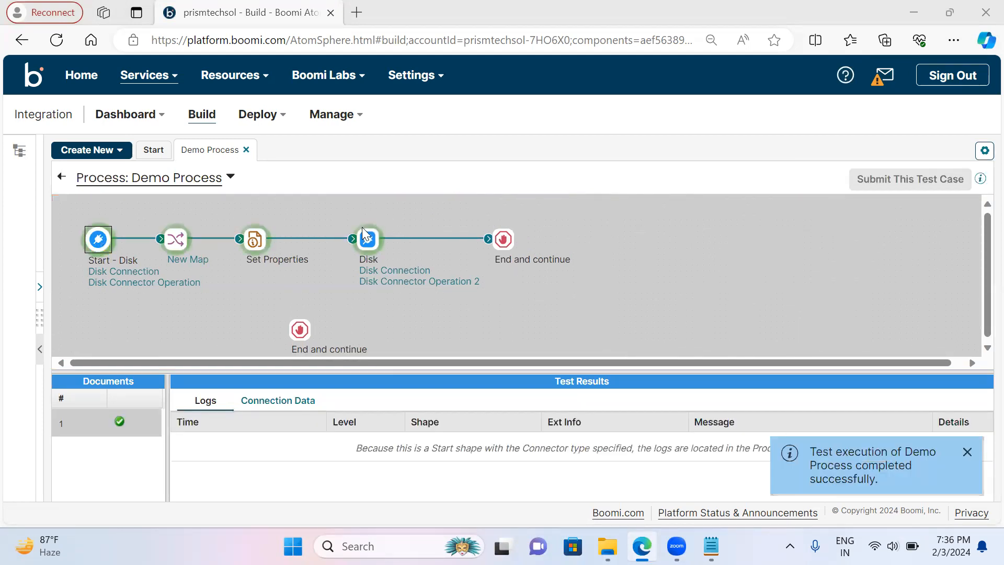
# - View the source document of the second Disk shape in the test results, close the viewer and return to the process canvas
pyautogui.click(367, 239)
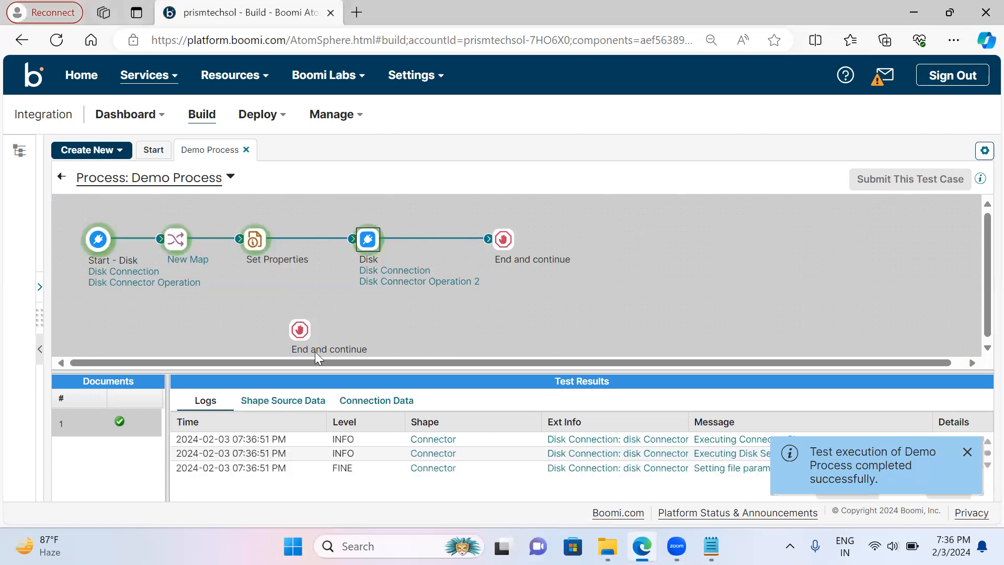
pyautogui.click(293, 401)
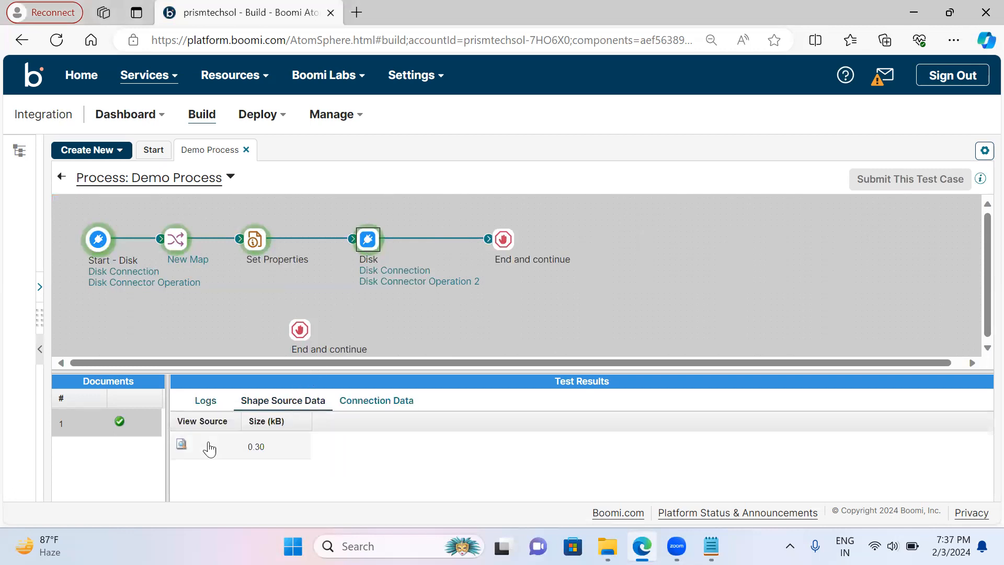
pyautogui.click(181, 444)
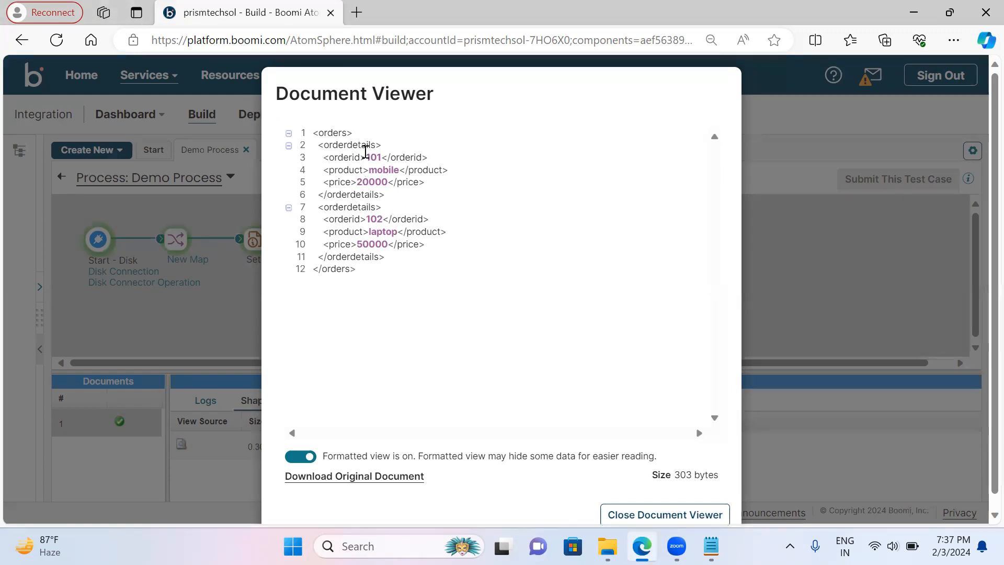
pyautogui.click(648, 515)
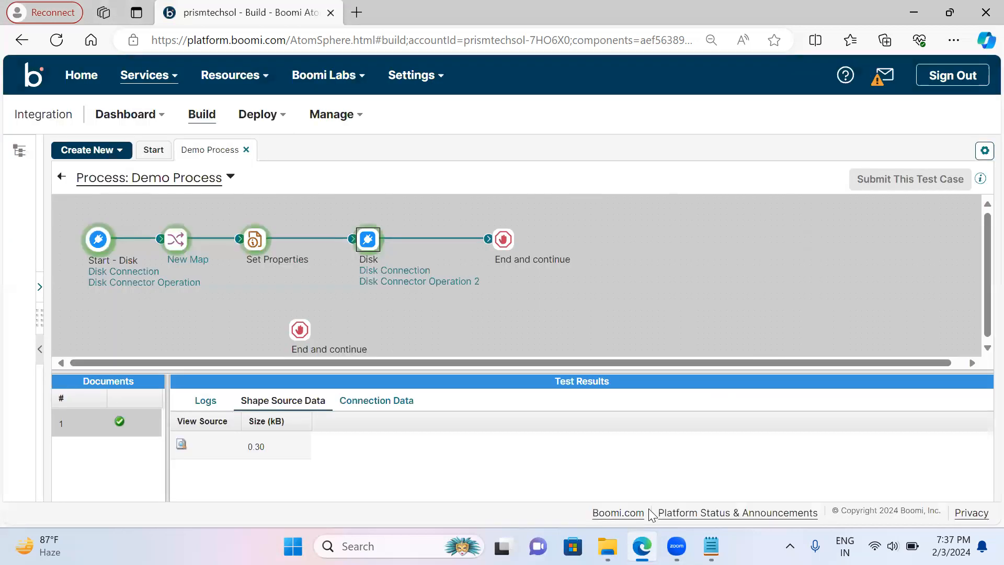
pyautogui.click(60, 179)
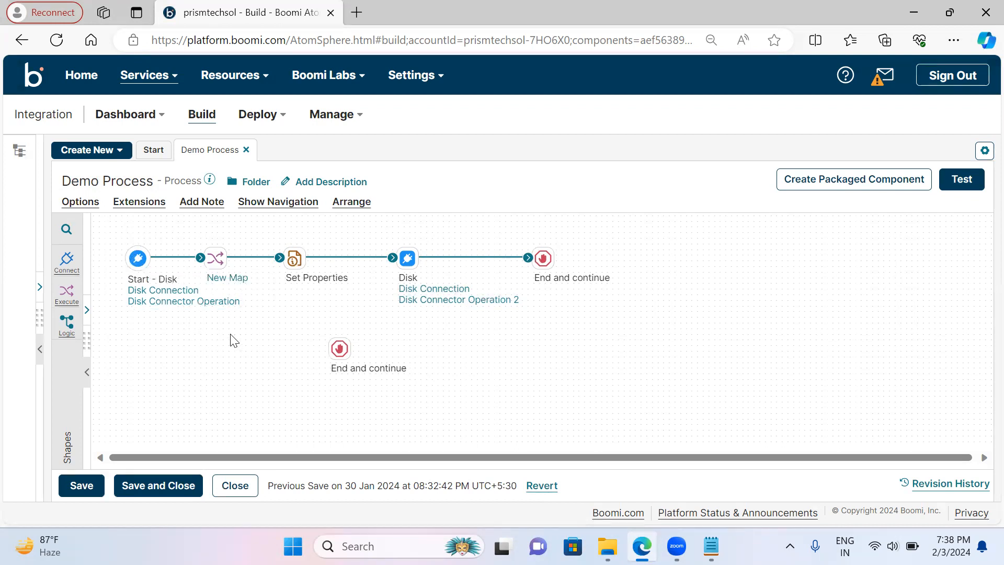
# - Detach the Start shape's connector from New Map and move the unconnected End and continue shape below the end of the flow
pyautogui.moveTo(210, 248)
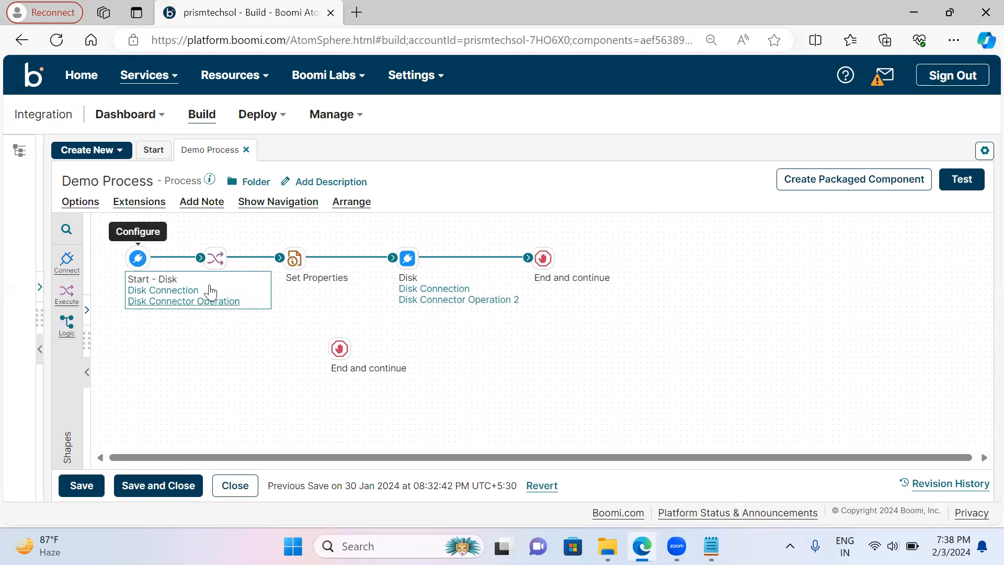
pyautogui.moveTo(196, 255); pyautogui.dragTo(195, 332)
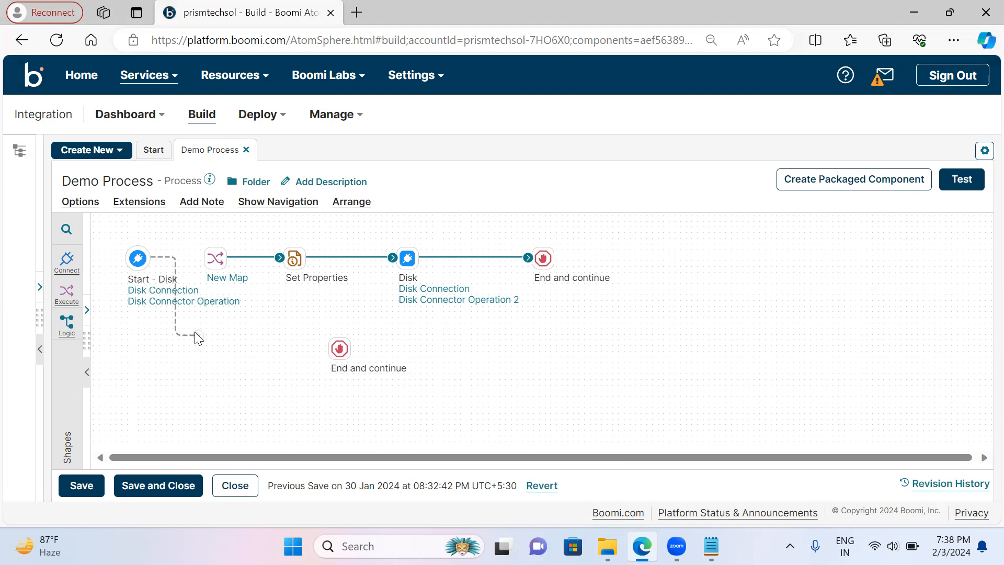
pyautogui.moveTo(194, 335); pyautogui.dragTo(197, 334)
pyautogui.click(212, 258)
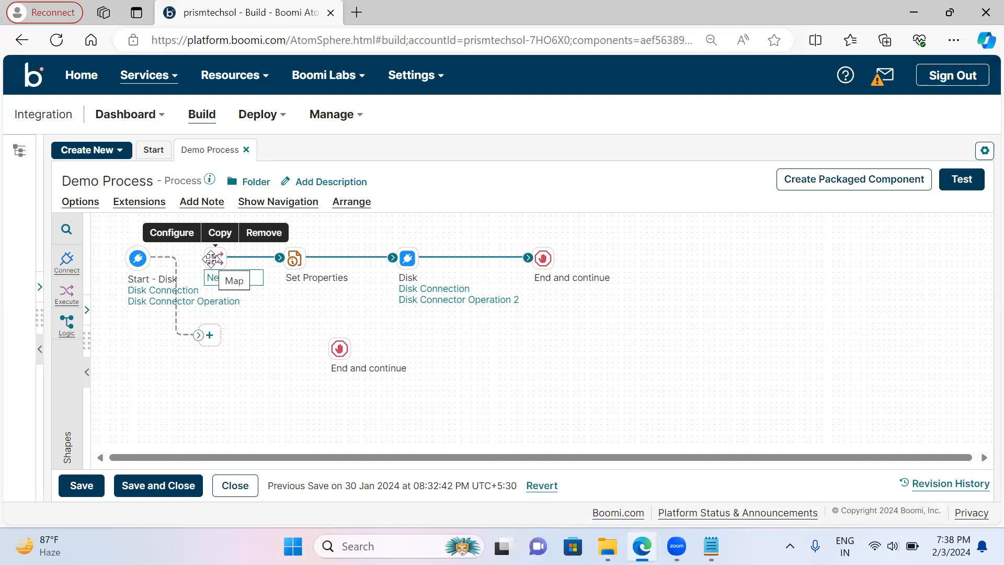
pyautogui.click(409, 258)
pyautogui.click(338, 347)
pyautogui.moveTo(337, 347); pyautogui.dragTo(590, 356)
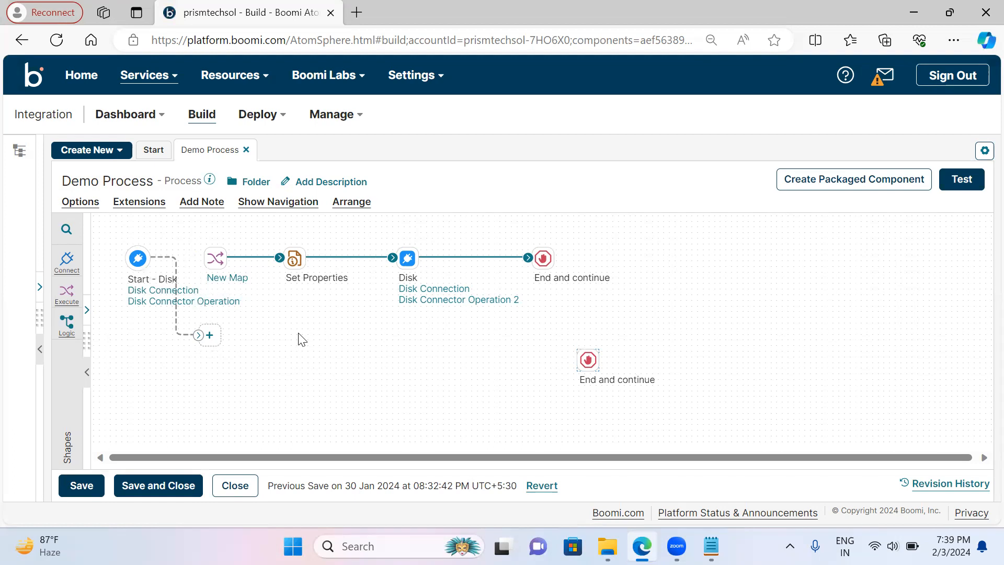
# - Move New Map beyond the end of the flow and back before Set Properties, reconnecting it to Set Properties
pyautogui.moveTo(284, 266)
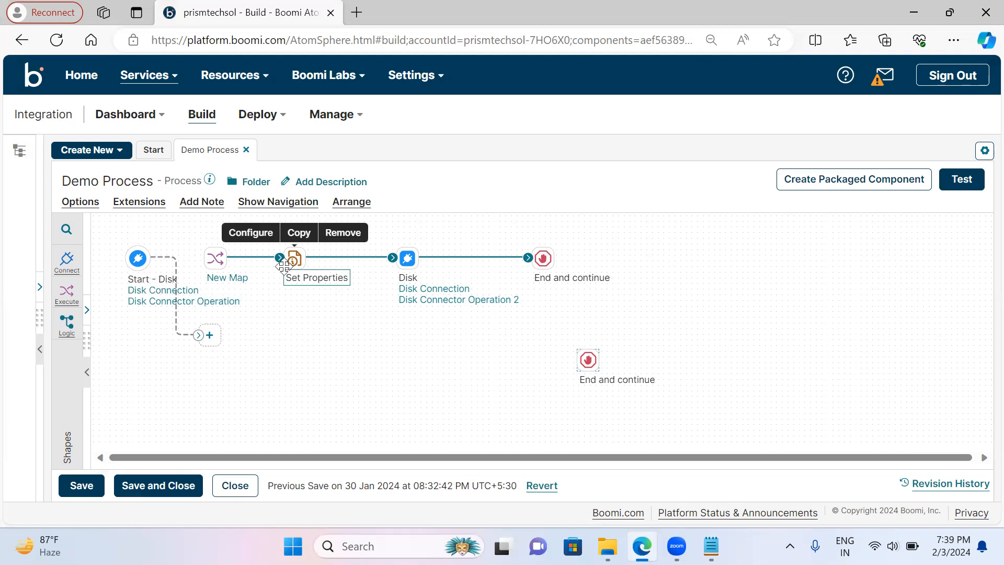
pyautogui.moveTo(213, 260)
pyautogui.moveTo(214, 257); pyautogui.dragTo(686, 275)
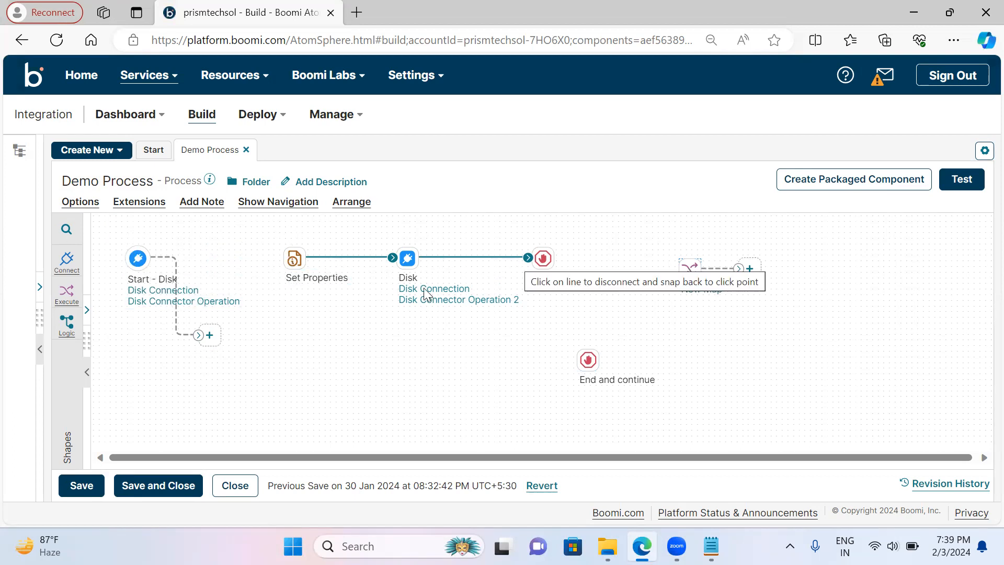
pyautogui.moveTo(289, 250)
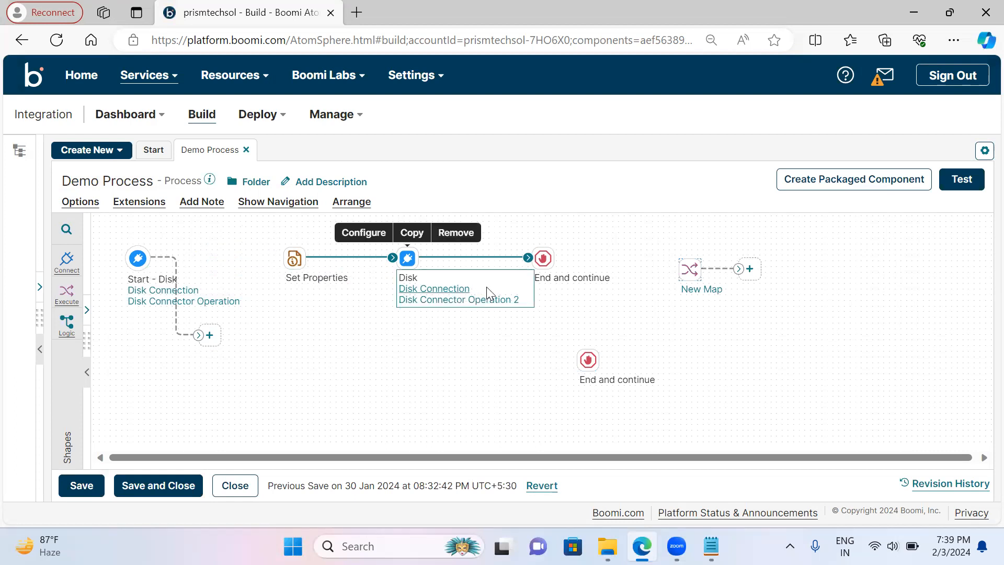
pyautogui.moveTo(547, 282)
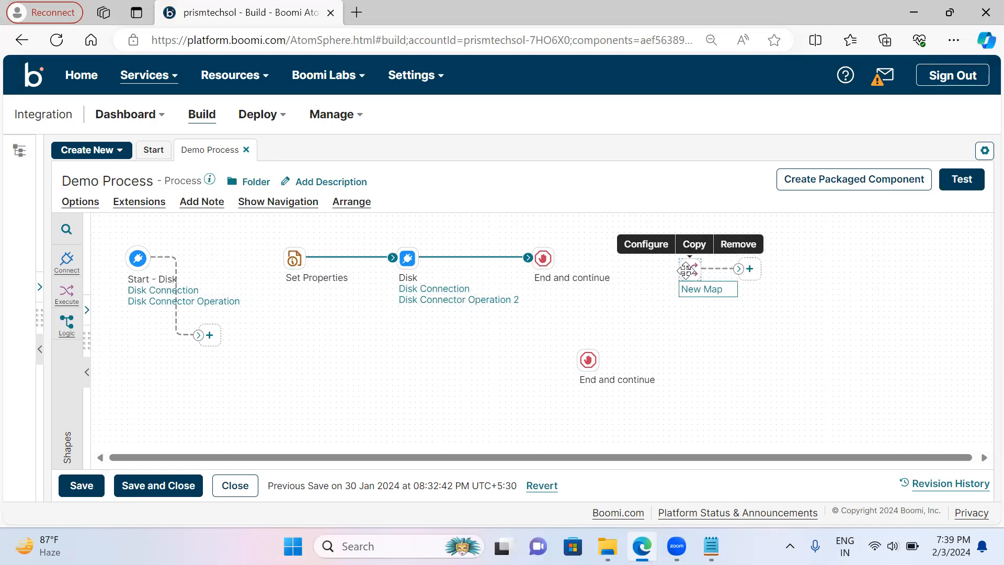
pyautogui.moveTo(688, 269)
pyautogui.moveTo(688, 269); pyautogui.dragTo(213, 266)
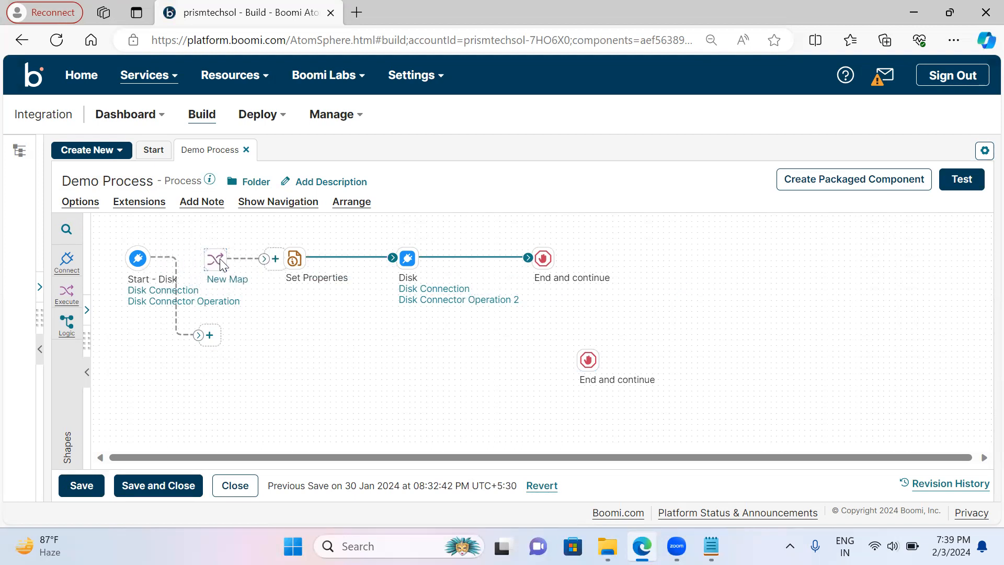
pyautogui.moveTo(259, 259); pyautogui.dragTo(292, 258)
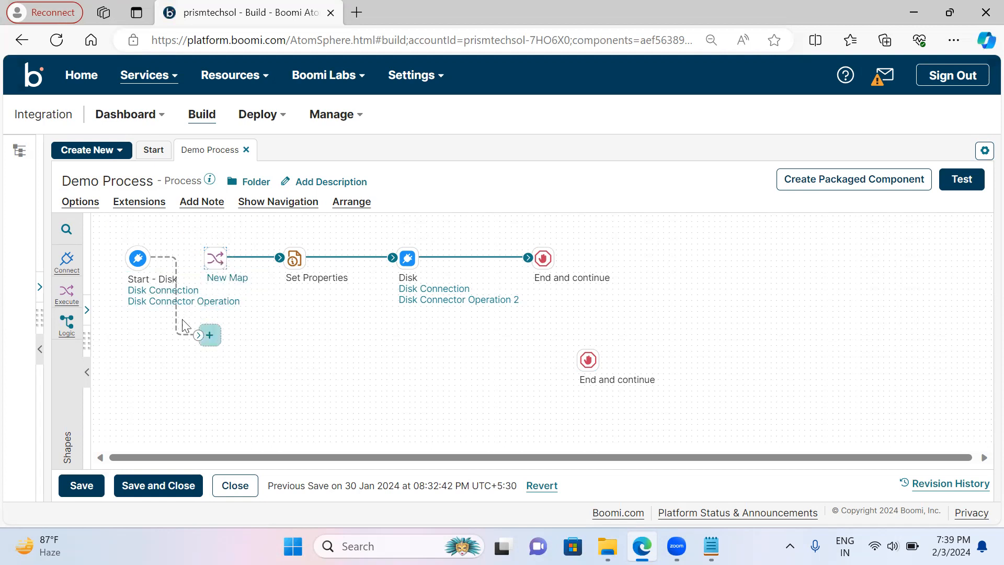
# - Search the steps for "bran" and add a Branch shape with 2 branches below the flow
pyautogui.click(65, 233)
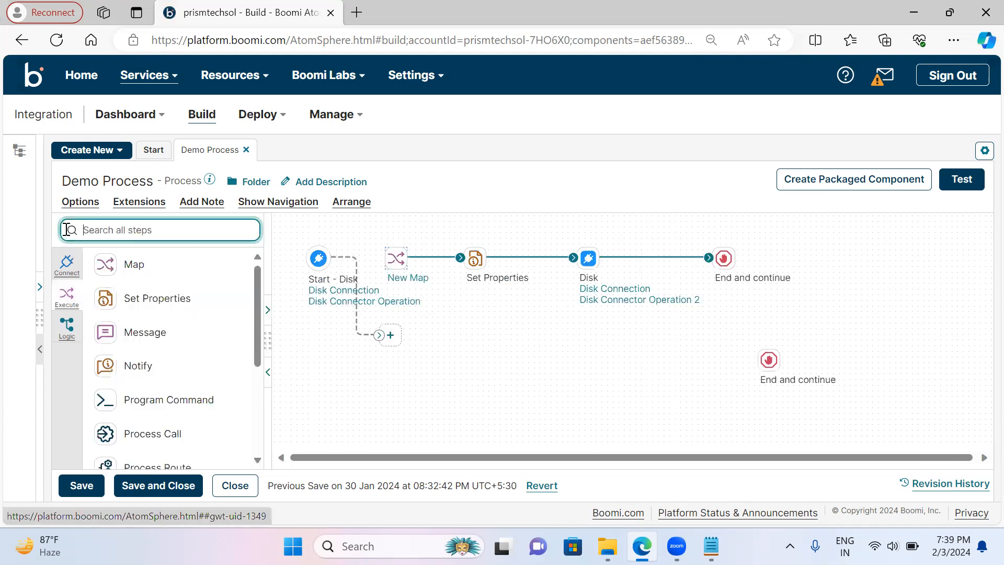
pyautogui.write('bran')
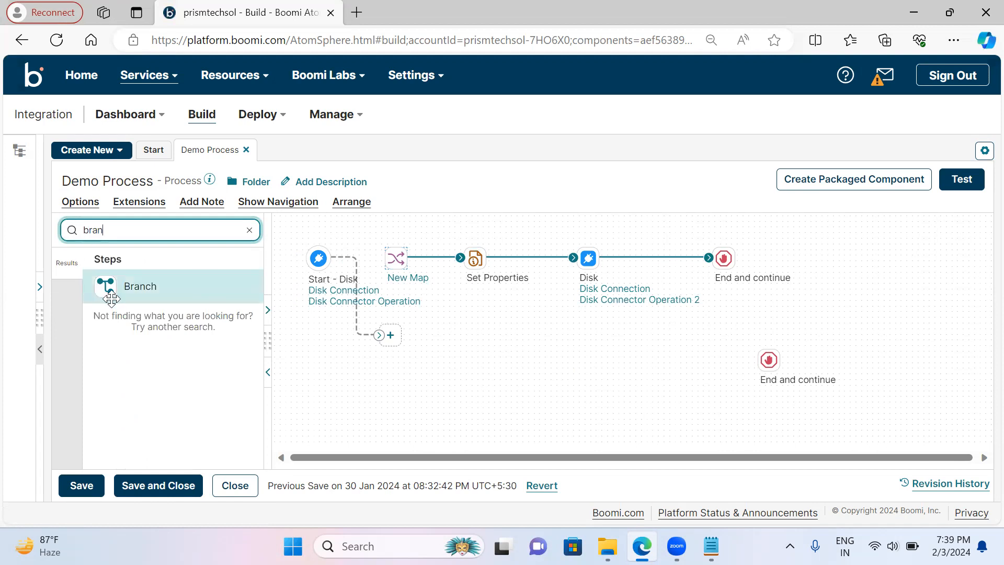
pyautogui.moveTo(111, 291); pyautogui.dragTo(445, 356)
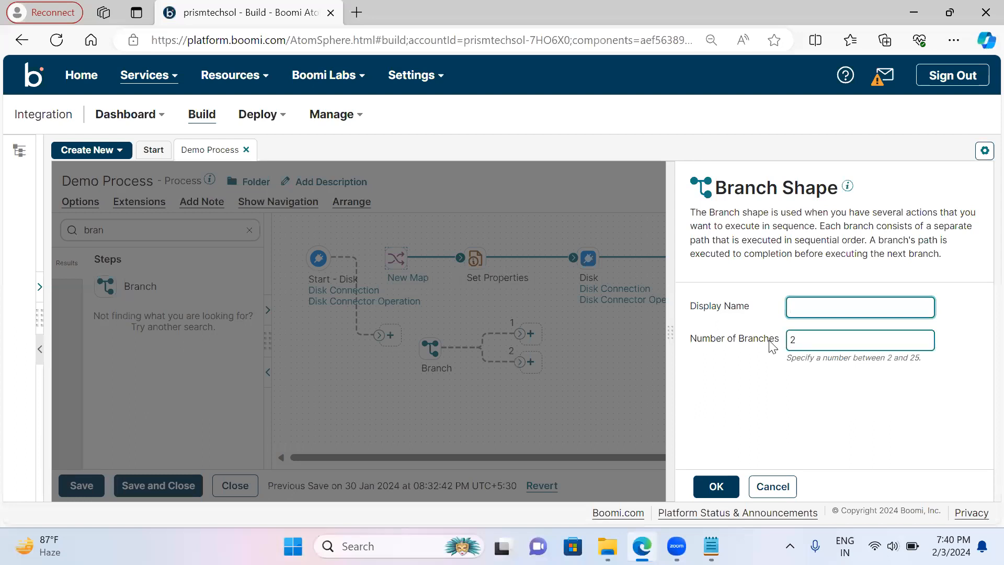
pyautogui.click(707, 486)
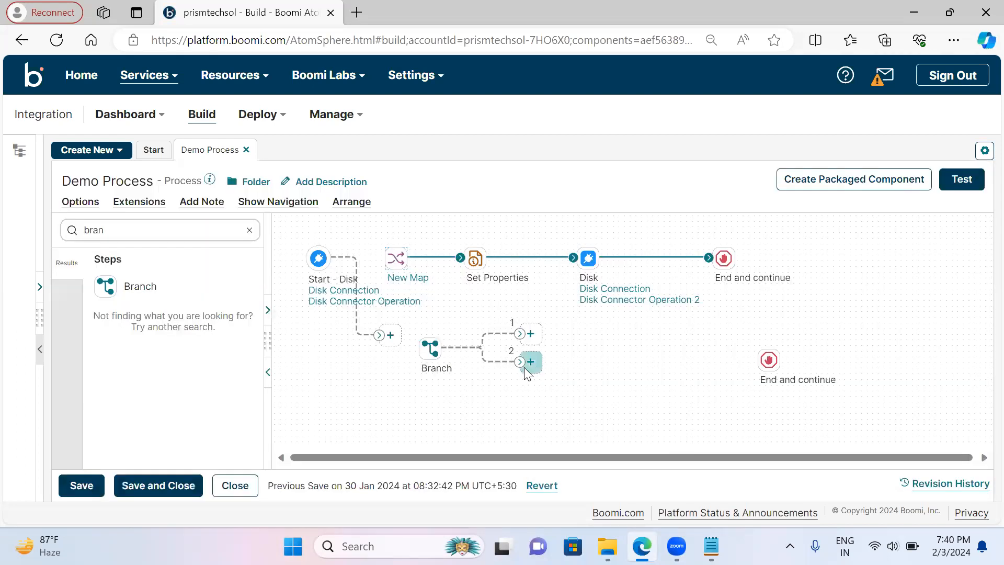
# - Connect the Start shape to the Branch shape and spread the open ends of its two branches apart
pyautogui.moveTo(521, 361); pyautogui.dragTo(528, 388)
pyautogui.moveTo(377, 335); pyautogui.dragTo(400, 355)
pyautogui.moveTo(487, 333)
pyautogui.mouseDown()
pyautogui.moveTo(509, 333)
pyautogui.moveTo(495, 329)
pyautogui.mouseUp()
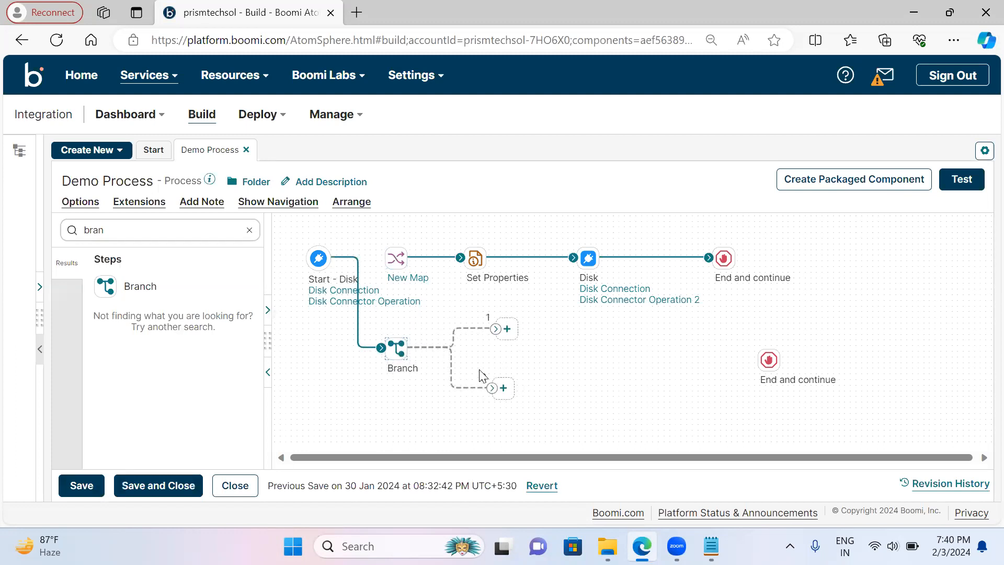
# - Connect branch 1 to New Map and shift the Branch shape closer beneath Start, adjusting branch 2's open end
pyautogui.moveTo(394, 357)
pyautogui.moveTo(491, 388)
pyautogui.mouseDown()
pyautogui.moveTo(513, 403)
pyautogui.moveTo(510, 394)
pyautogui.mouseUp()
pyautogui.moveTo(493, 330); pyautogui.dragTo(410, 267)
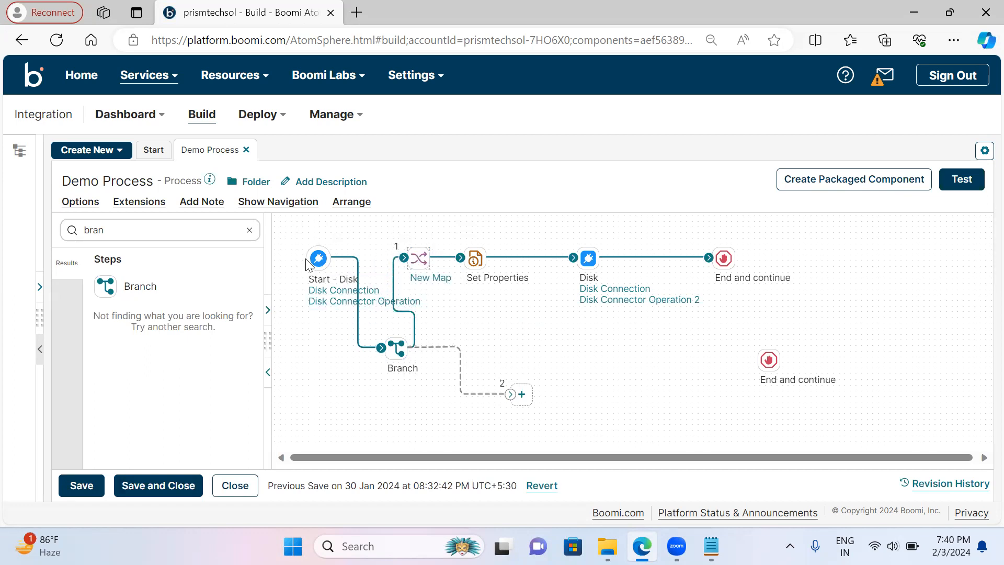
pyautogui.moveTo(396, 356); pyautogui.dragTo(361, 343)
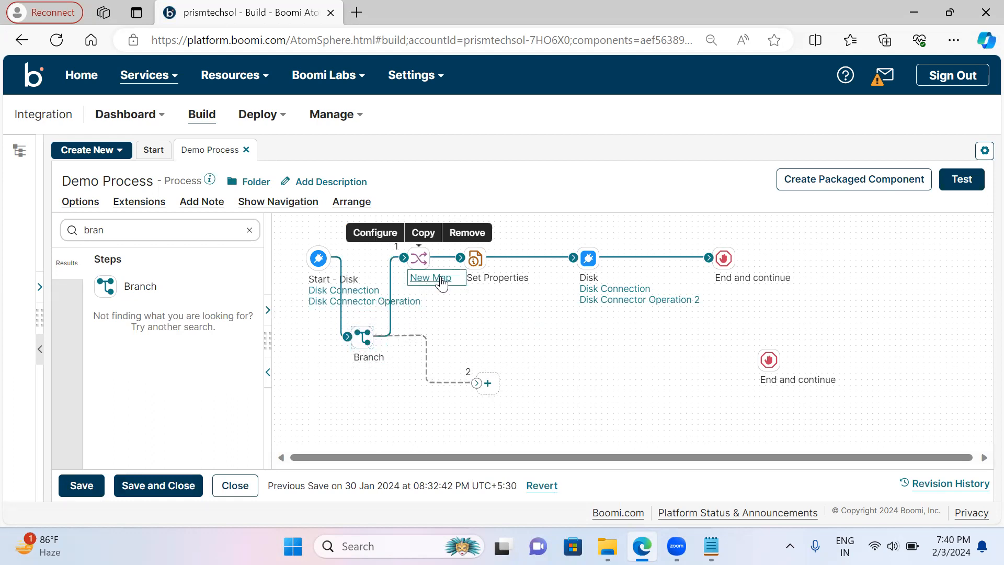
pyautogui.moveTo(476, 383); pyautogui.dragTo(458, 393)
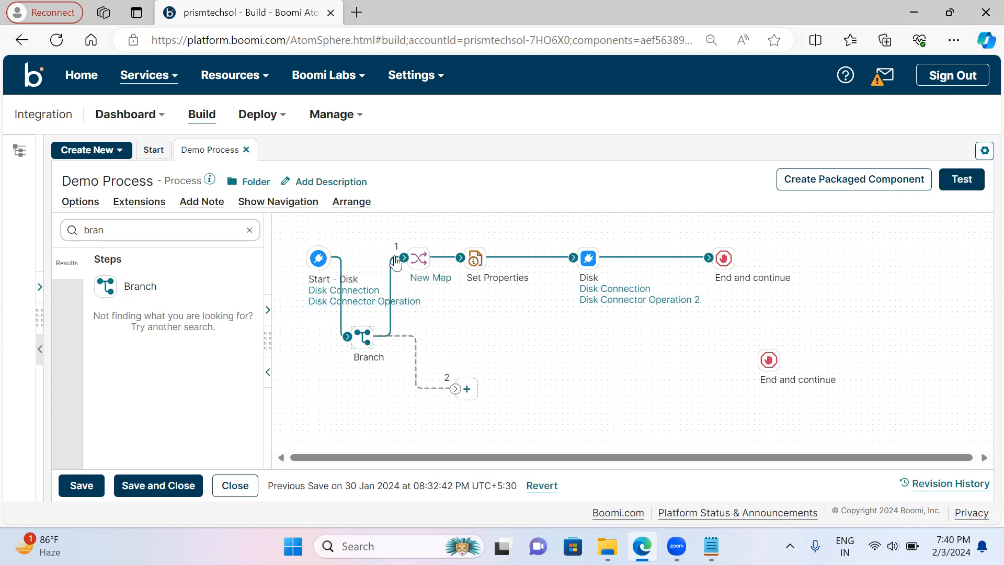
# - Duplicate the Set Properties, Disk and End and continue shapes below the first path and connect branch 2 to the copied Set Properties
pyautogui.moveTo(418, 256)
pyautogui.moveTo(468, 242); pyautogui.dragTo(736, 308)
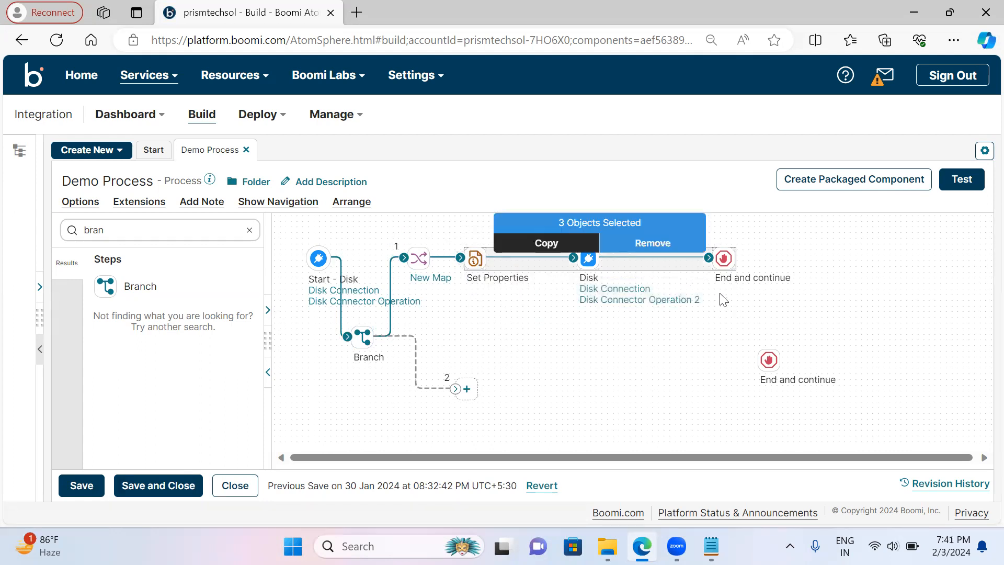
pyautogui.click(579, 337)
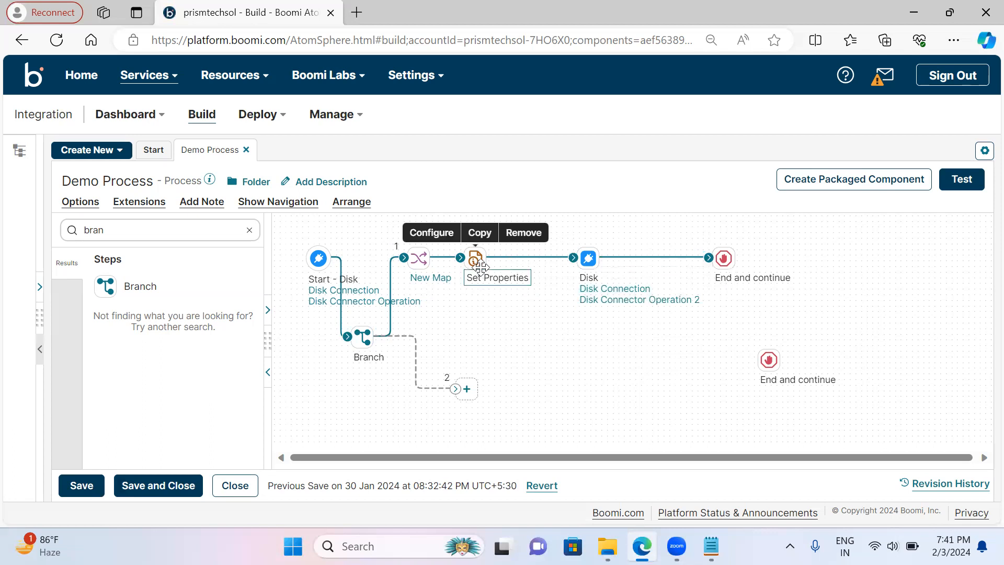
pyautogui.moveTo(589, 281)
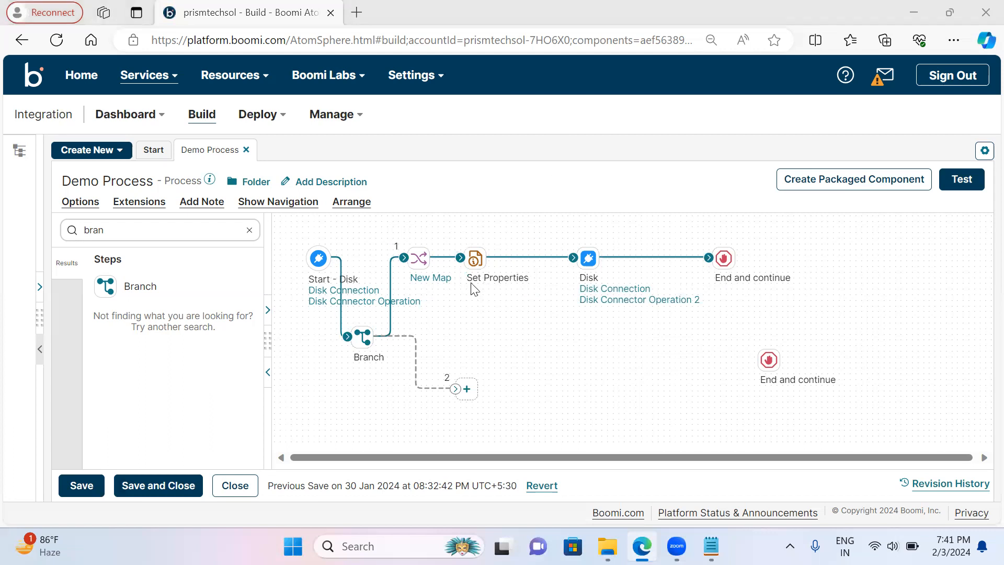
pyautogui.moveTo(479, 291)
pyautogui.moveTo(473, 296); pyautogui.dragTo(751, 224)
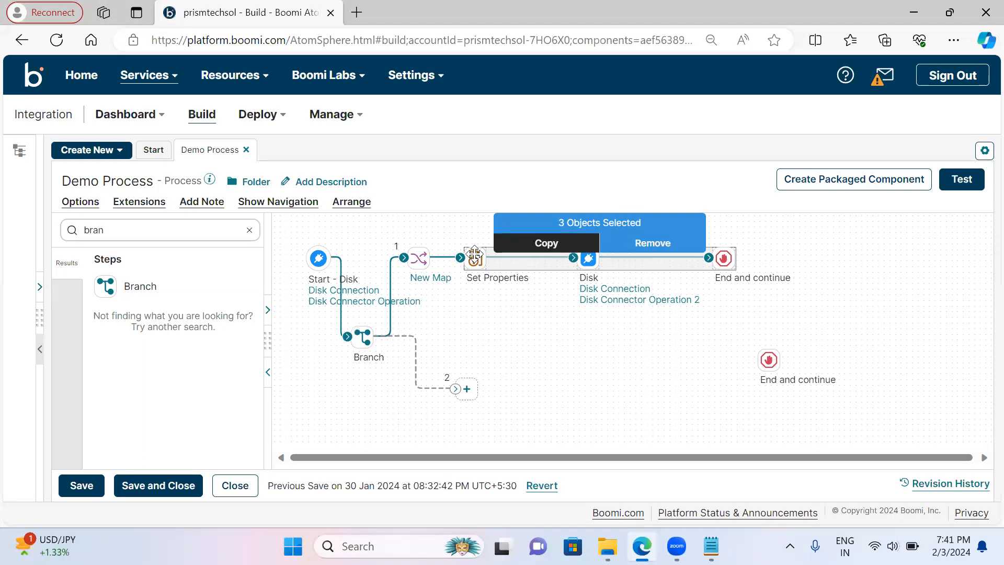
pyautogui.click(542, 248)
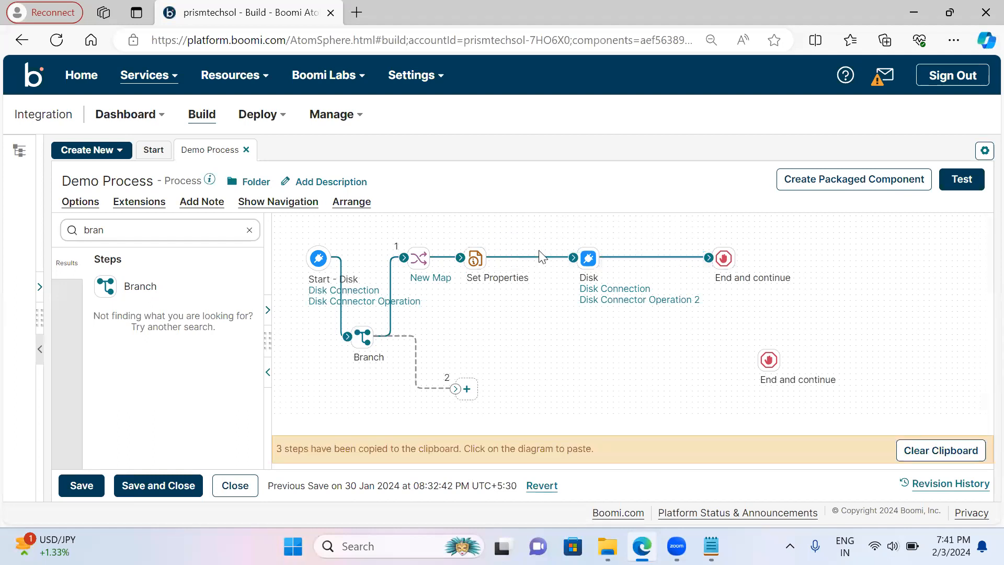
pyautogui.click(495, 373)
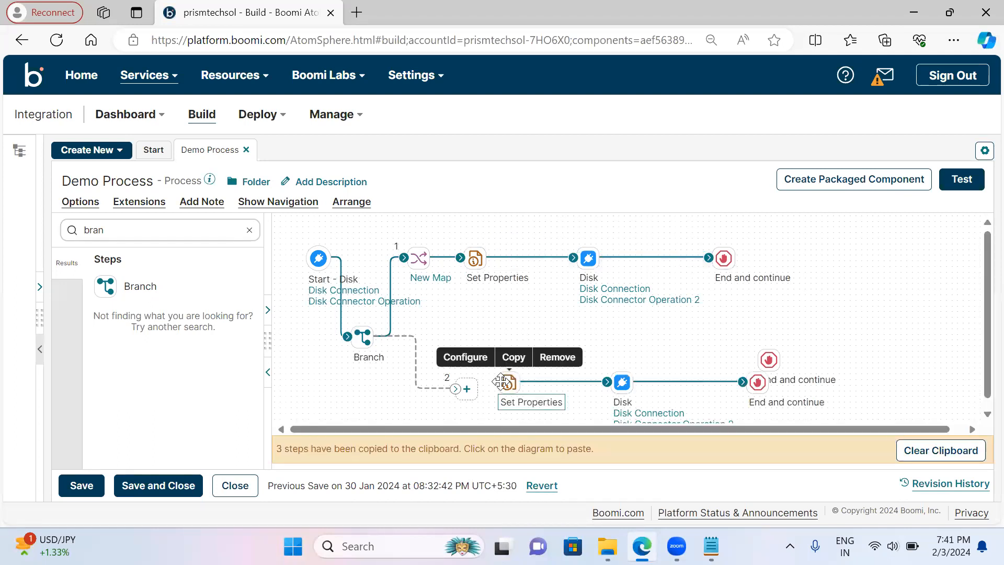
pyautogui.moveTo(467, 392); pyautogui.dragTo(505, 384)
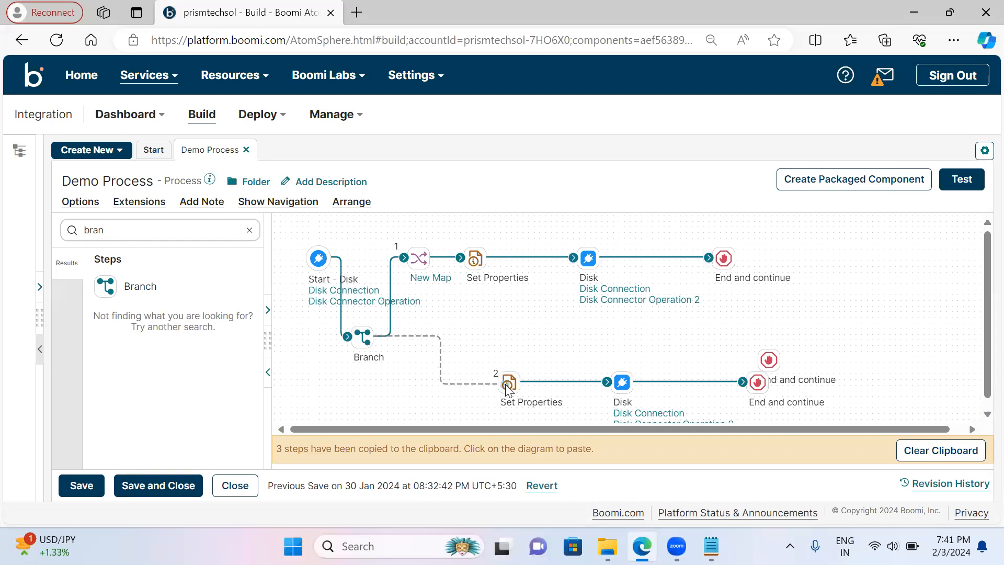
# - Move the stray End and continue shape clear of the second path and shift branch 2's Set Properties closer to Branch
pyautogui.moveTo(768, 360); pyautogui.dragTo(835, 272)
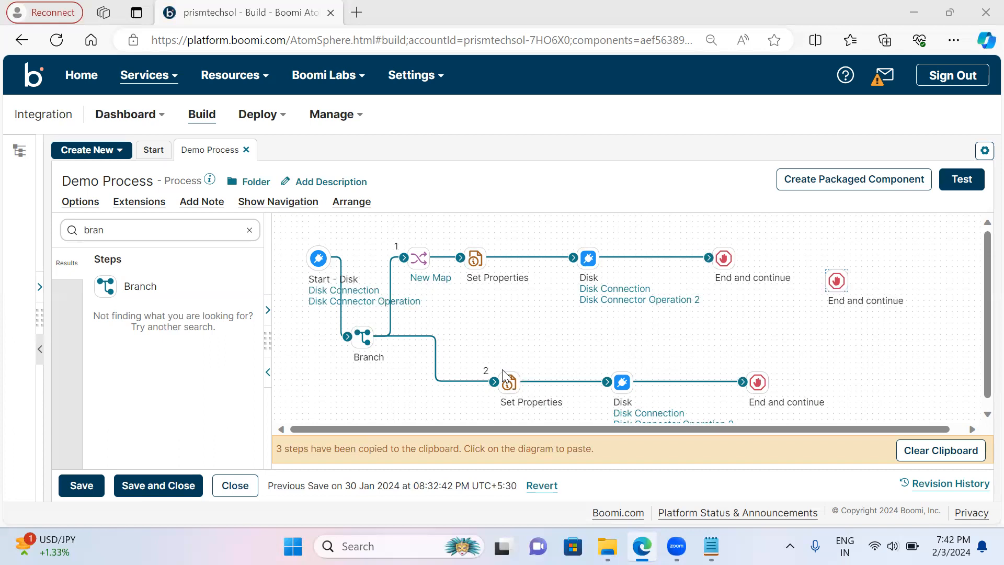
pyautogui.moveTo(507, 379)
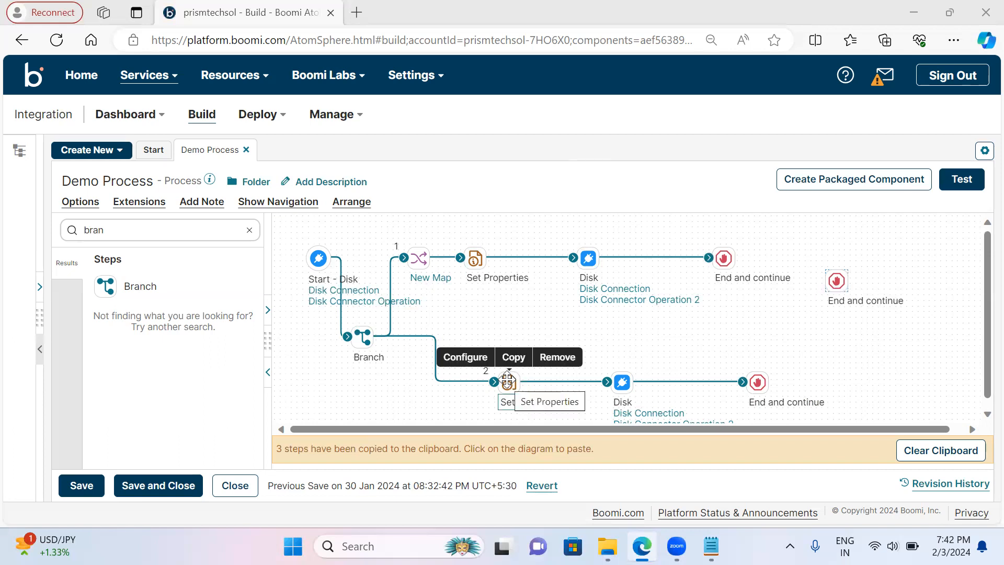
pyautogui.moveTo(507, 378); pyautogui.dragTo(463, 368)
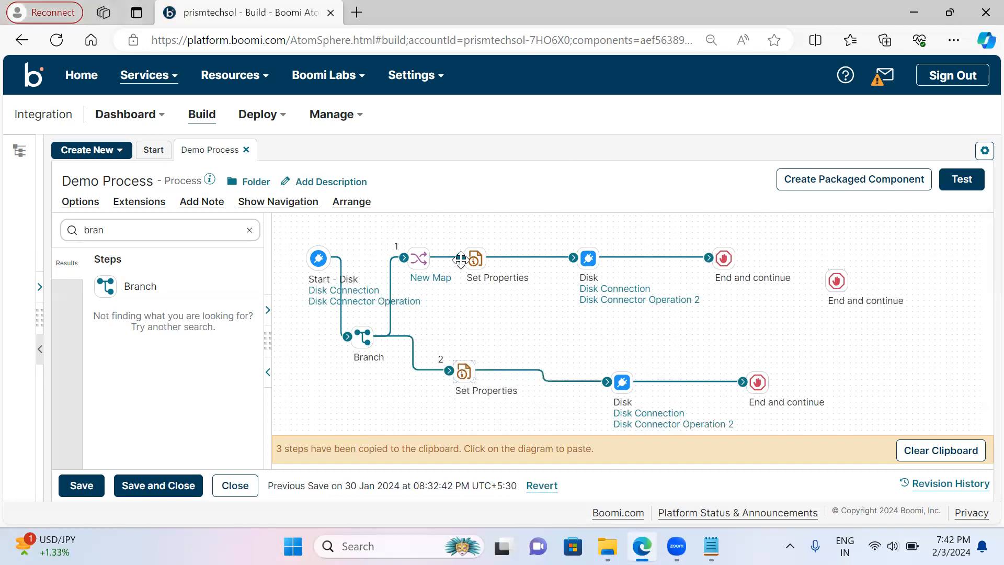
# - Check the Disk - File Name value in the Set Properties shape on the New Map path
pyautogui.moveTo(668, 302)
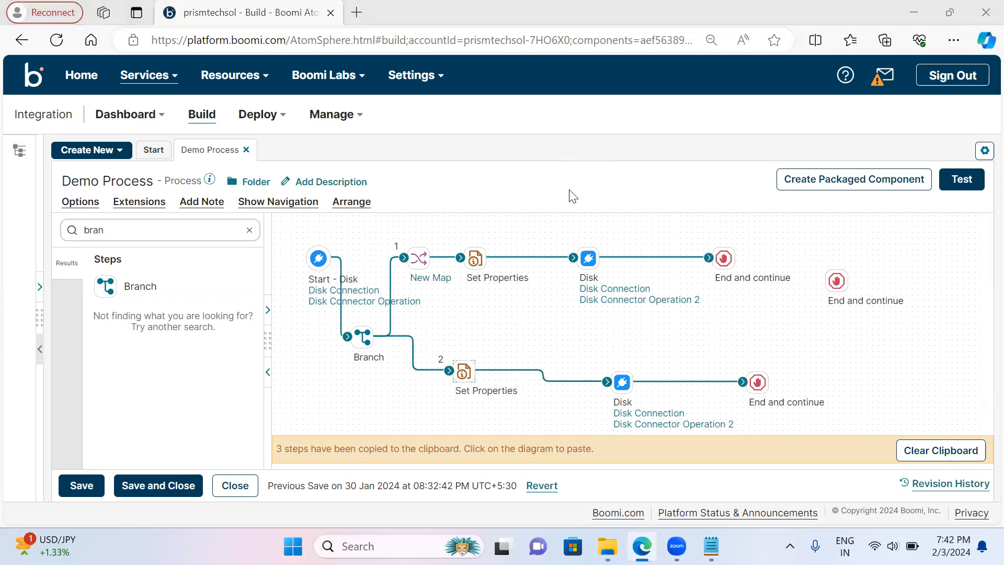
pyautogui.moveTo(420, 259)
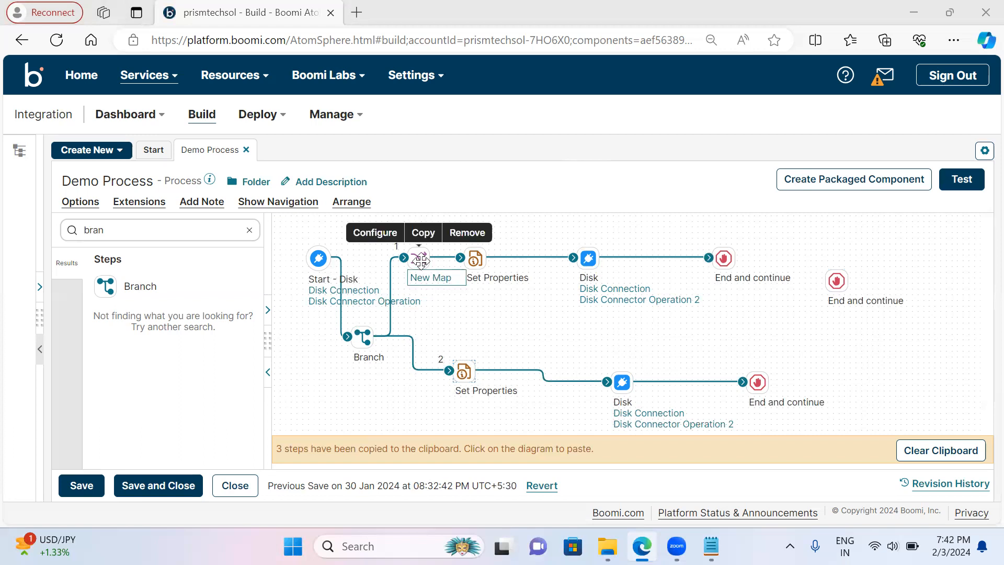
pyautogui.moveTo(475, 260)
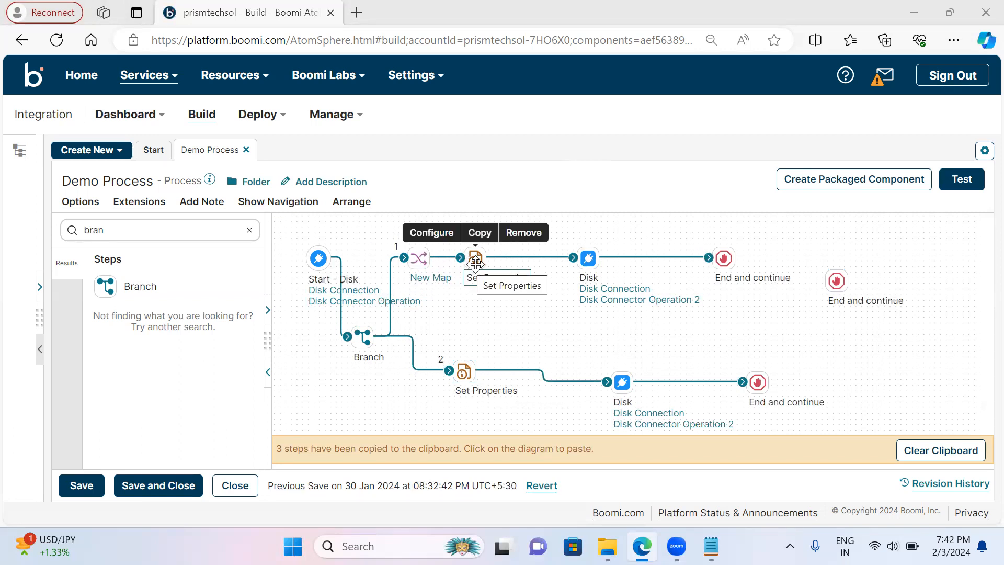
pyautogui.click(475, 259)
pyautogui.click(636, 400)
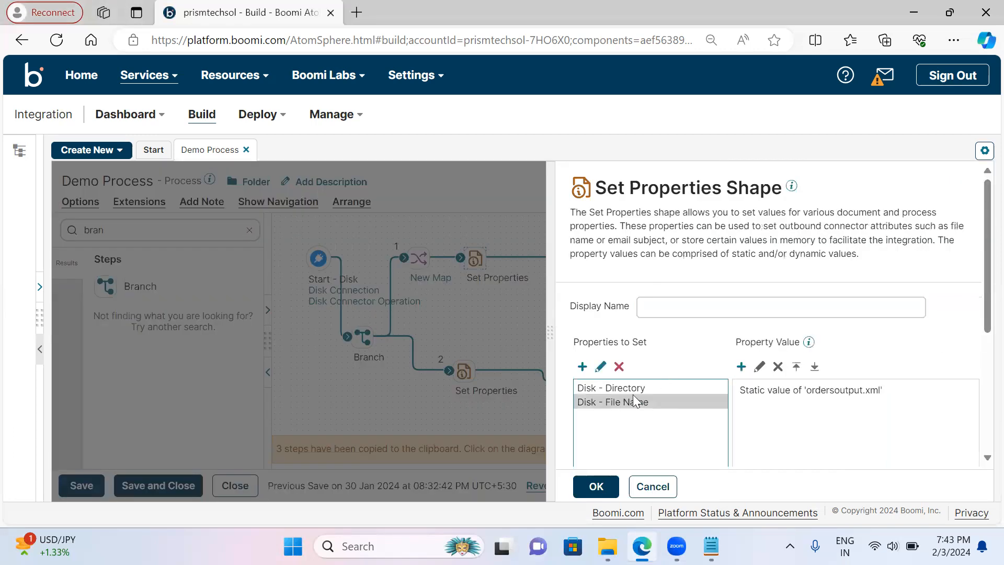
pyautogui.click(591, 477)
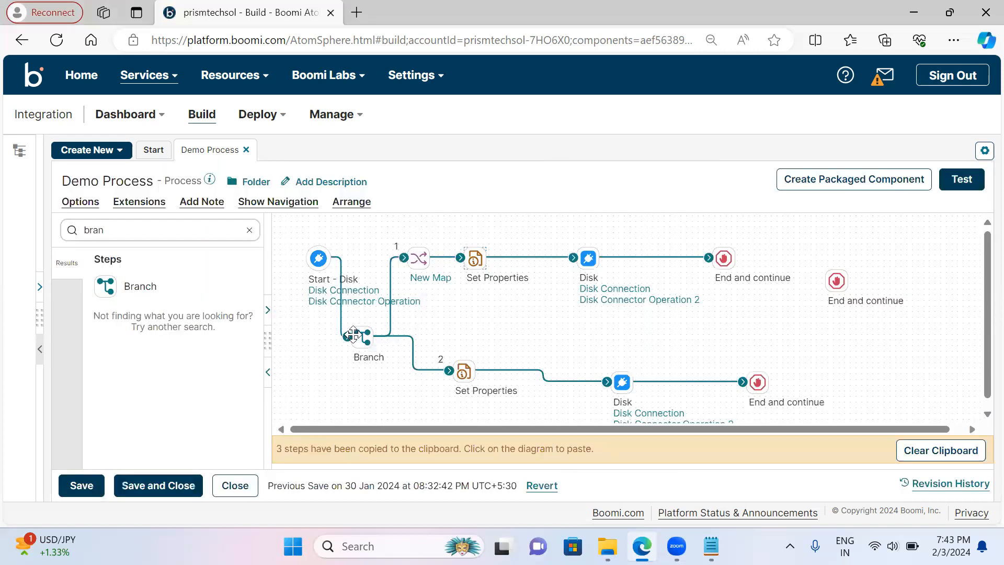
# - Set the static Disk - File Name value in branch 2's Set Properties shape to ordersoutput.csv
pyautogui.moveTo(357, 336)
pyautogui.moveTo(363, 309)
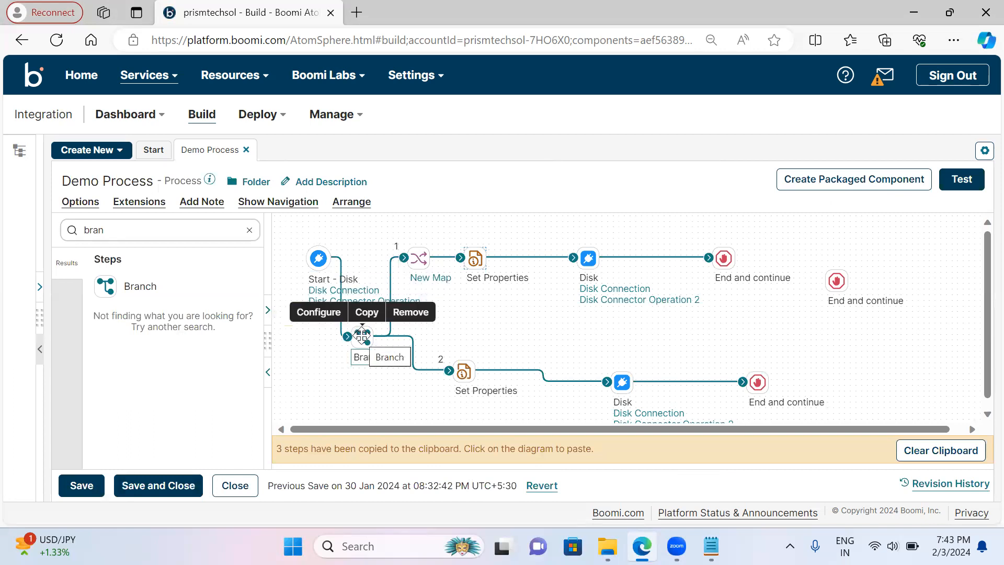
pyautogui.click(466, 374)
pyautogui.click(597, 408)
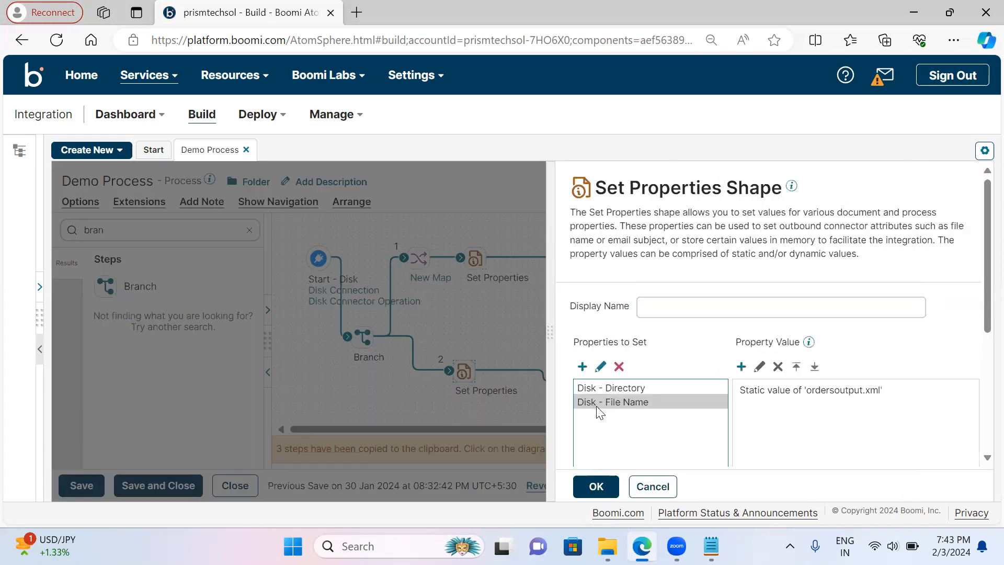
pyautogui.click(760, 367)
pyautogui.click(511, 150)
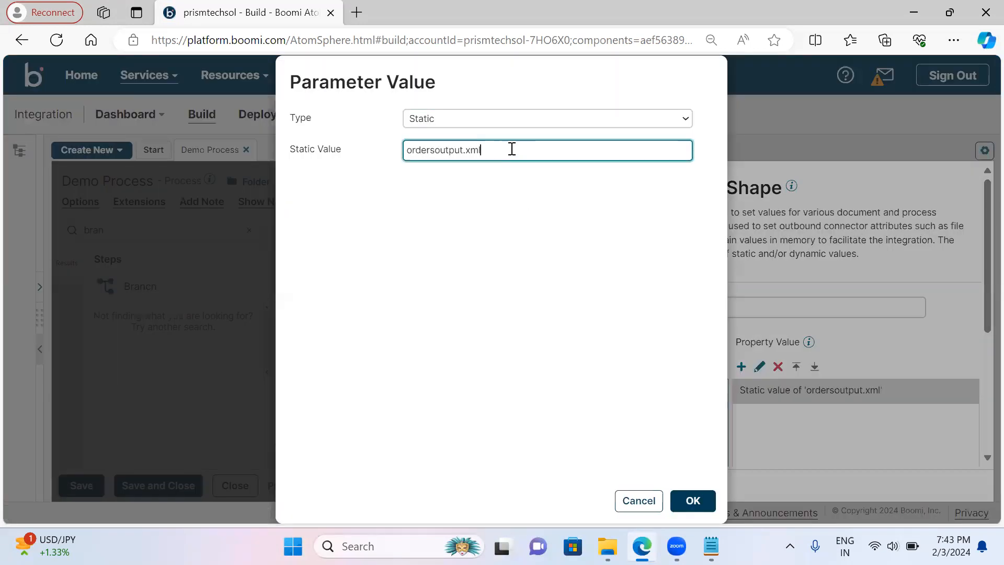
pyautogui.press('BackSpace')
pyautogui.press('BackSpace')
pyautogui.write('csv')
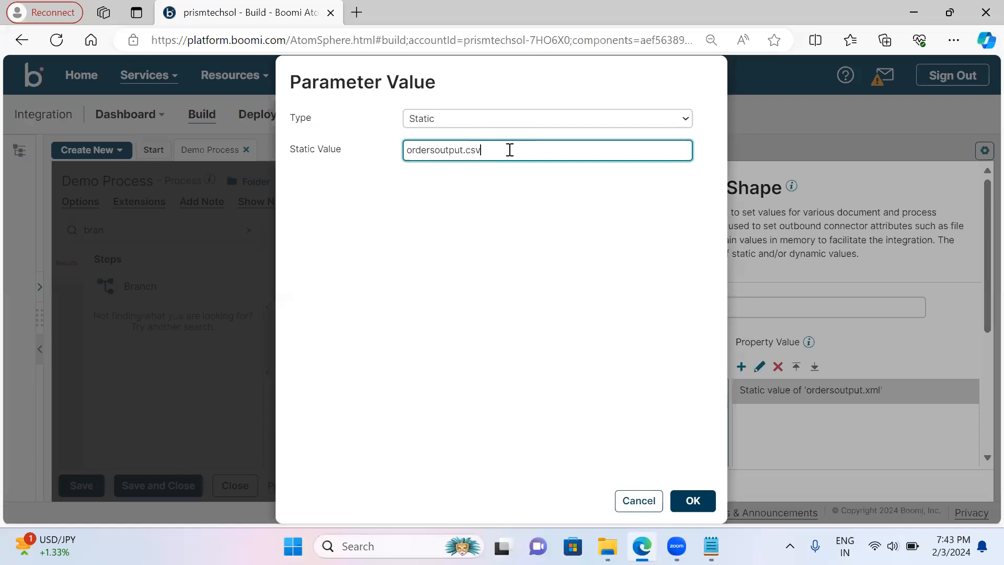
pyautogui.click(695, 500)
pyautogui.click(596, 485)
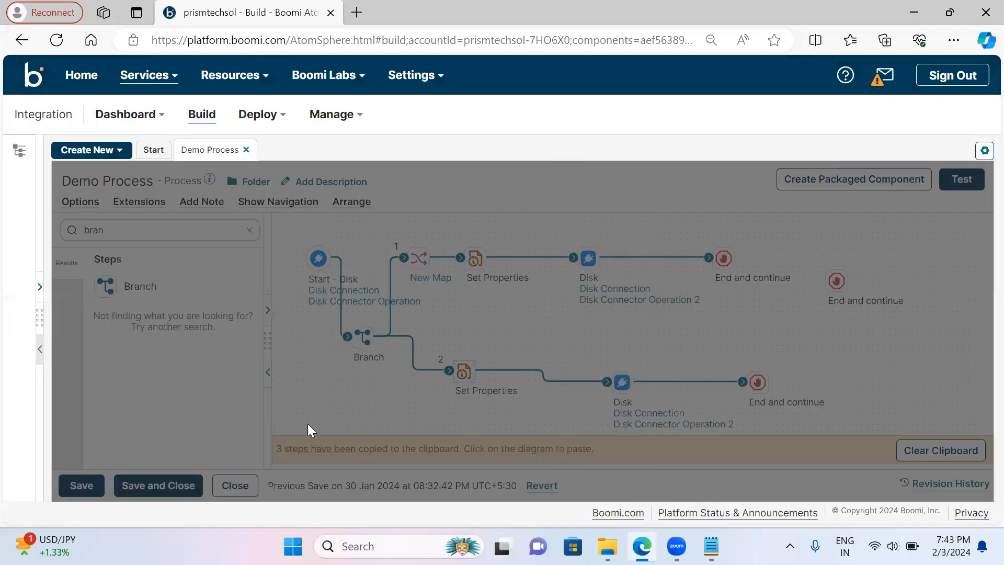
# - Save Demo Process and run a new test on lenovo, enlarging the test diagram to show both paths
pyautogui.click(74, 491)
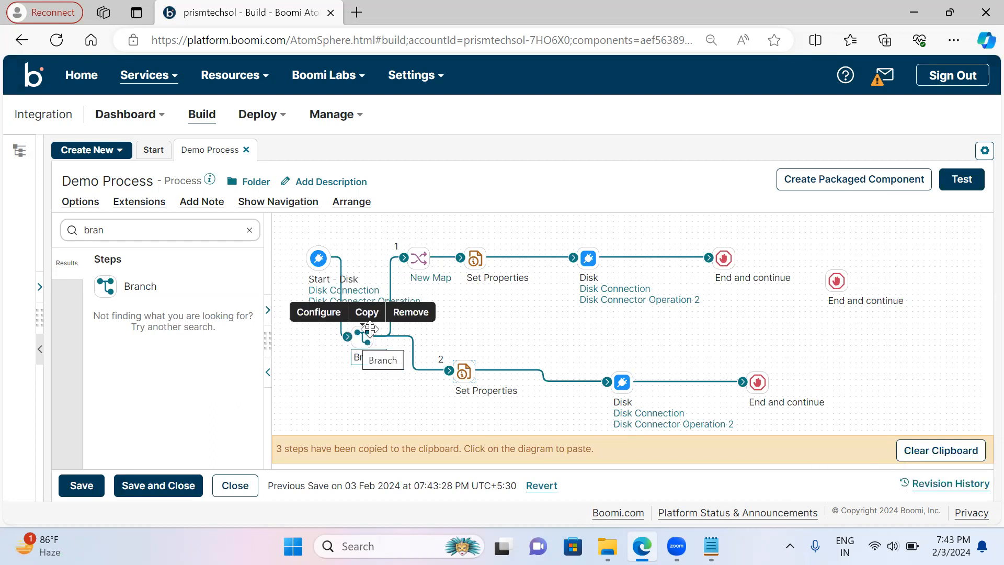
pyautogui.moveTo(612, 292)
pyautogui.moveTo(756, 253)
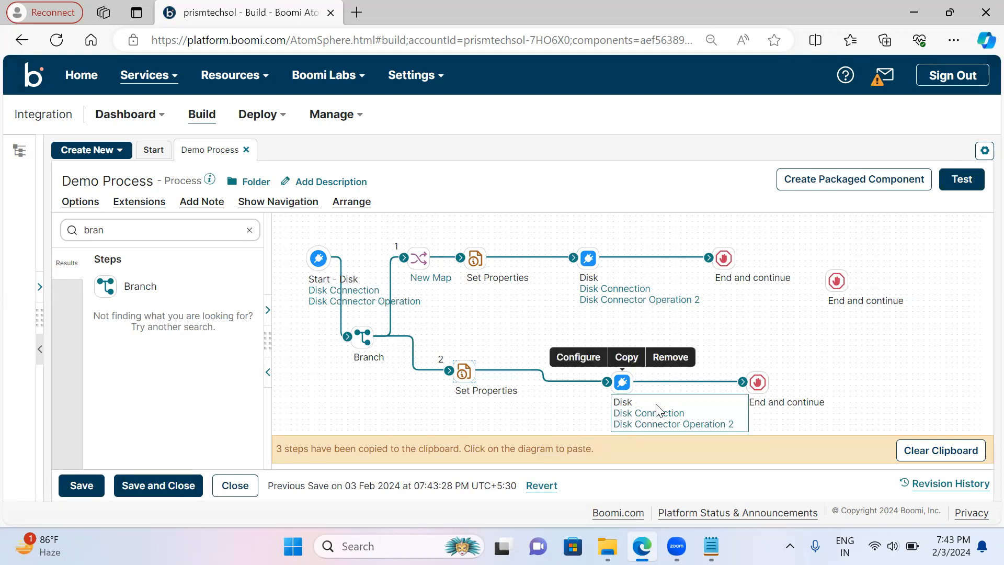
pyautogui.click(965, 180)
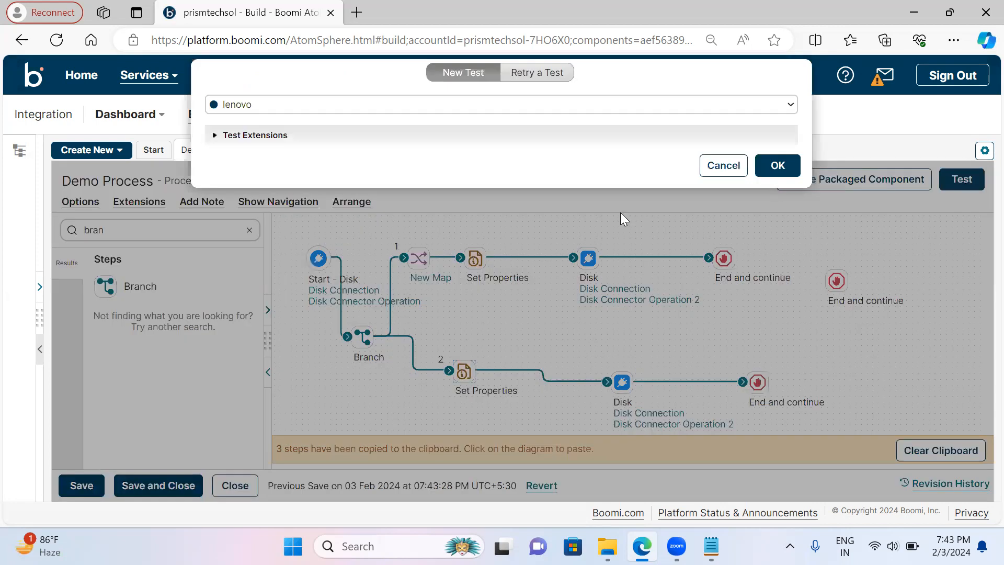
pyautogui.click(778, 165)
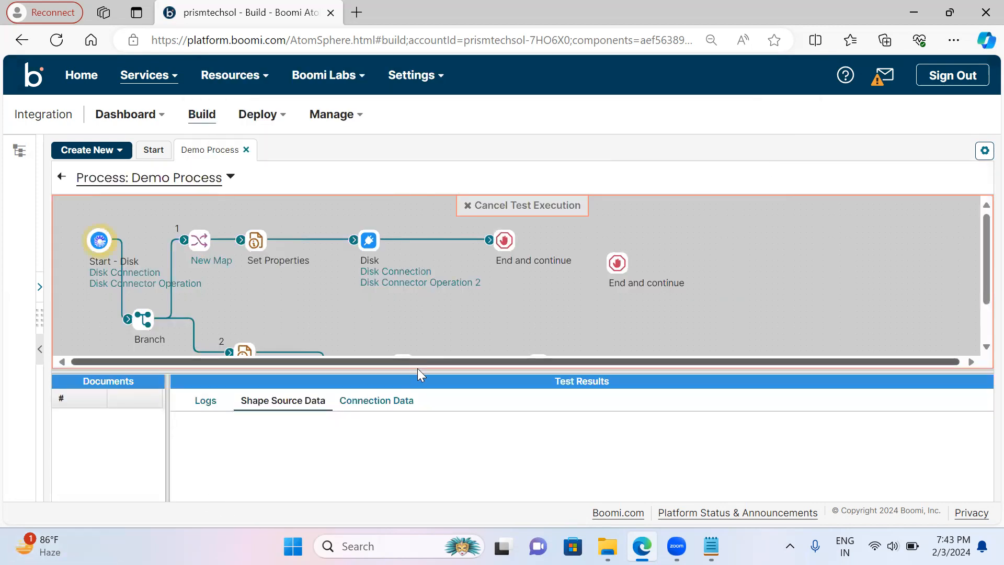
pyautogui.moveTo(417, 370); pyautogui.dragTo(440, 432)
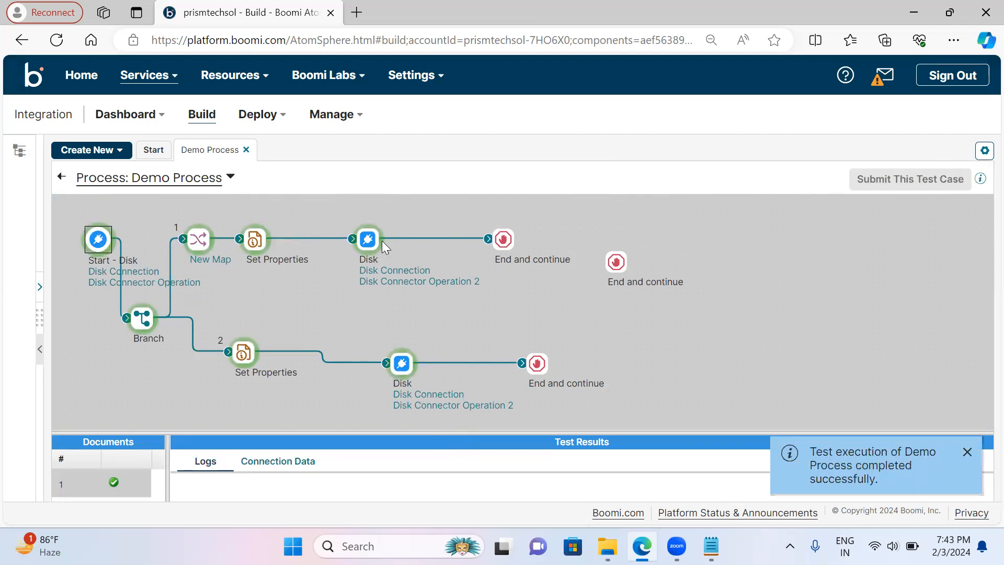
# - Examine the shape source data document of the Disk shape on branch 1 in the test results
pyautogui.click(368, 242)
pyautogui.click(291, 462)
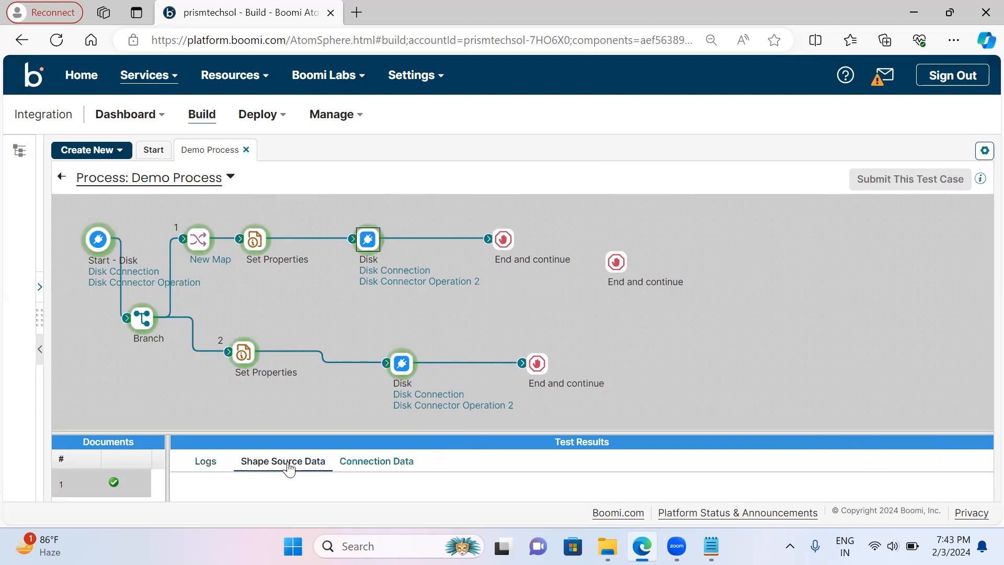
pyautogui.moveTo(355, 432); pyautogui.dragTo(343, 360)
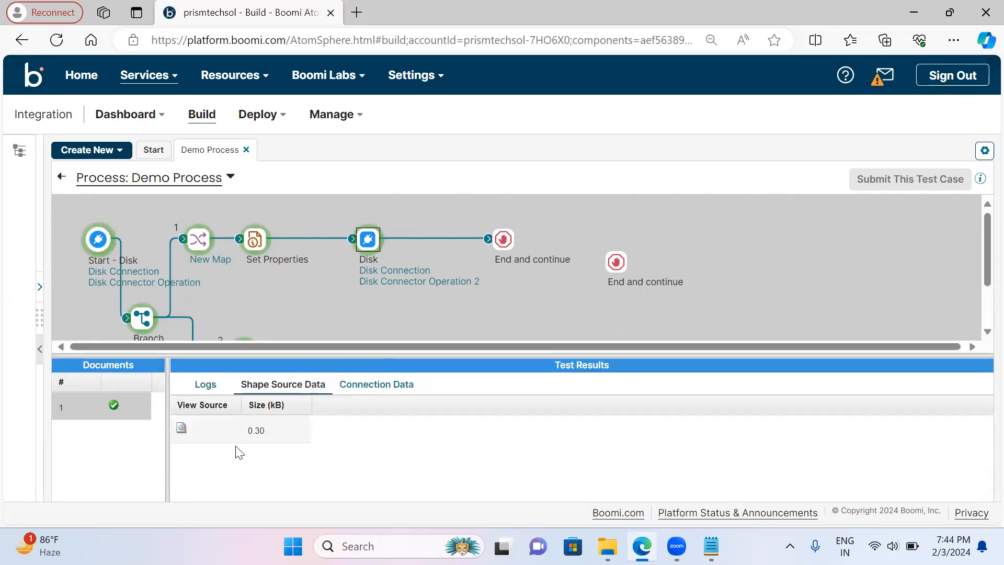
pyautogui.click(181, 427)
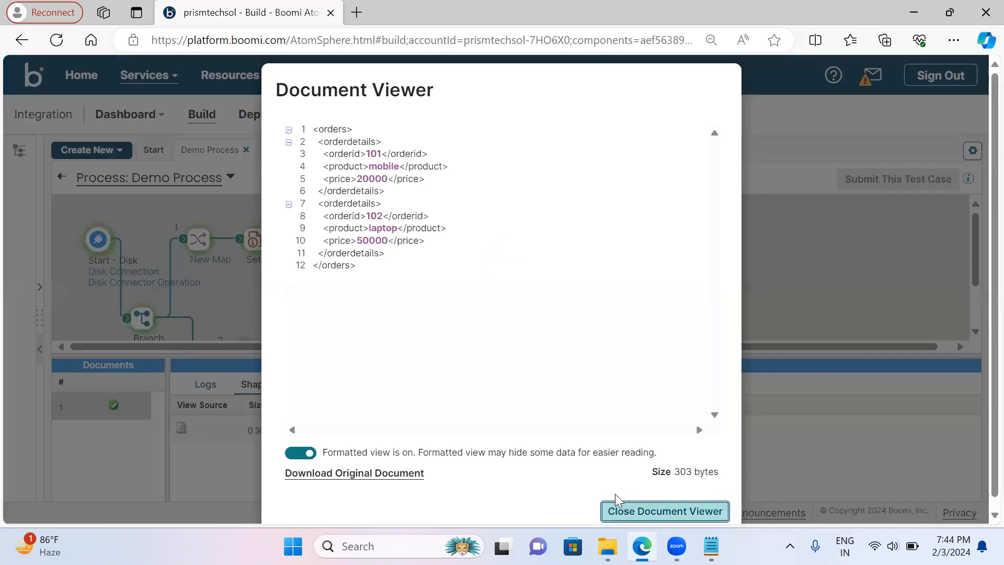
pyautogui.click(617, 511)
# - Examine the source data document of the Disk shape on branch 2
pyautogui.scroll(-1, 393, 330)
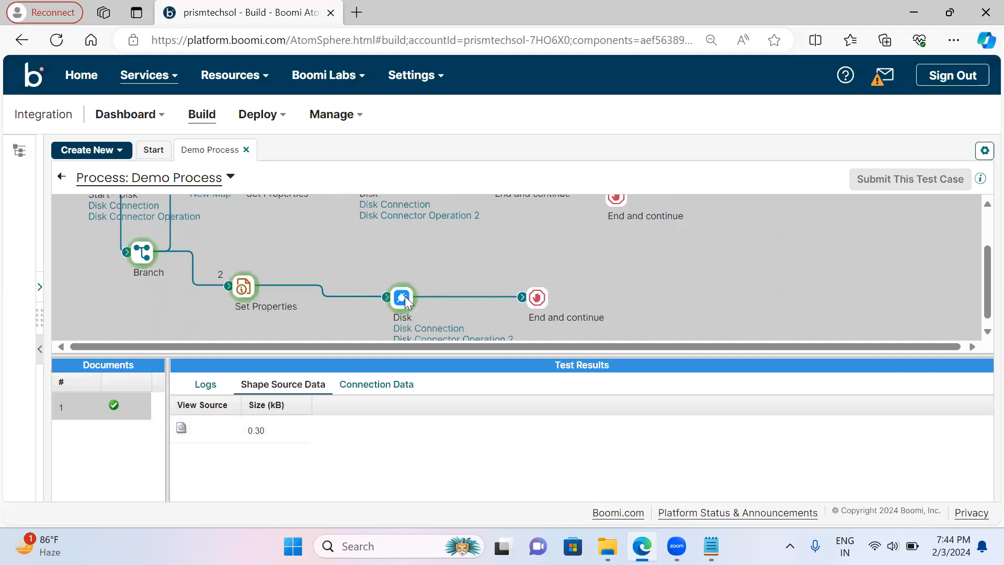
pyautogui.click(182, 428)
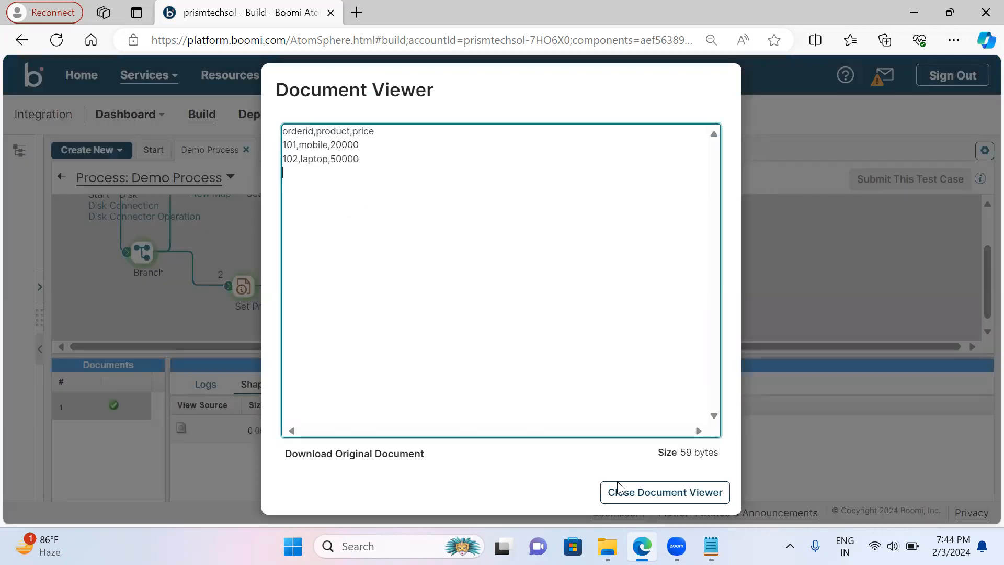
pyautogui.click(619, 487)
# - Leave the test results for the process editor and collapse the step search results
pyautogui.moveTo(301, 355); pyautogui.dragTo(310, 393)
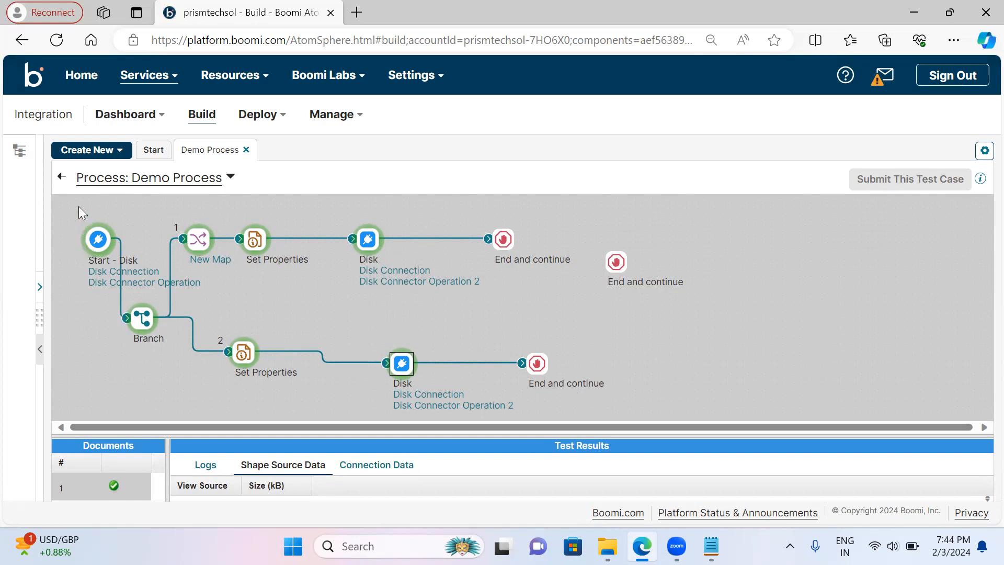
pyautogui.click(60, 183)
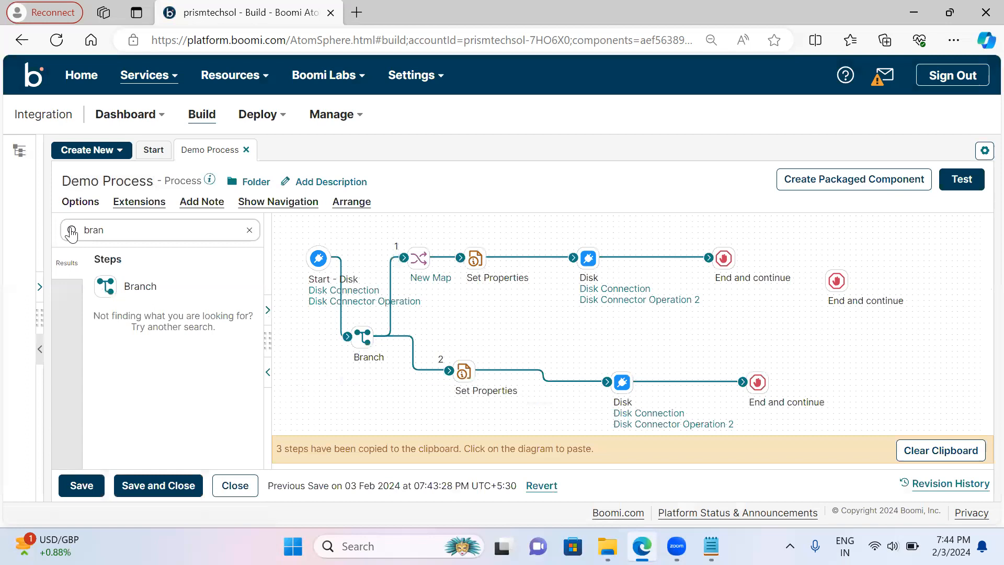
pyautogui.click(266, 372)
# - Raise the Branch shape slightly and shift the first path's Set Properties and New Map shapes farther from Branch
pyautogui.moveTo(185, 341)
pyautogui.moveTo(185, 341); pyautogui.dragTo(197, 325)
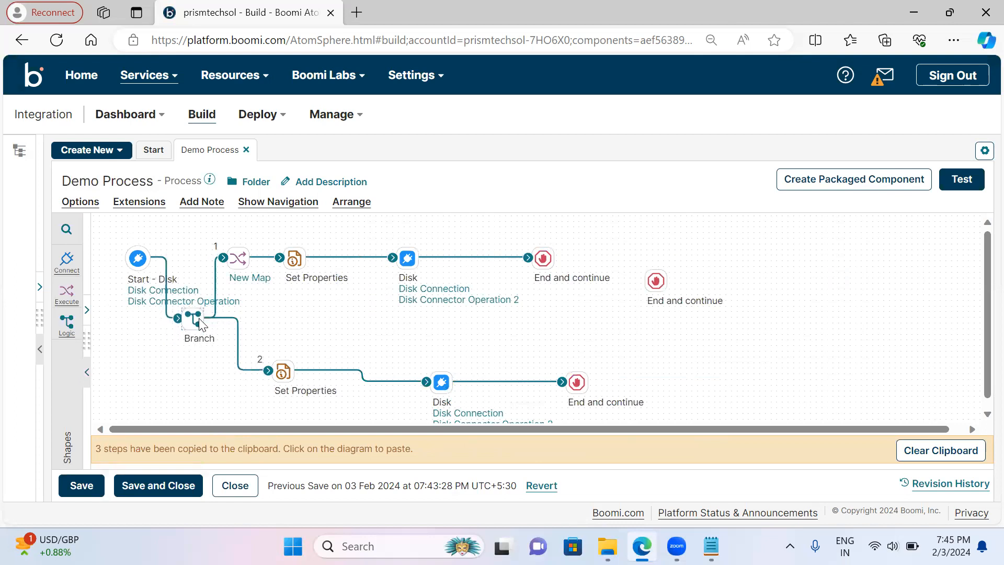
pyautogui.moveTo(191, 320)
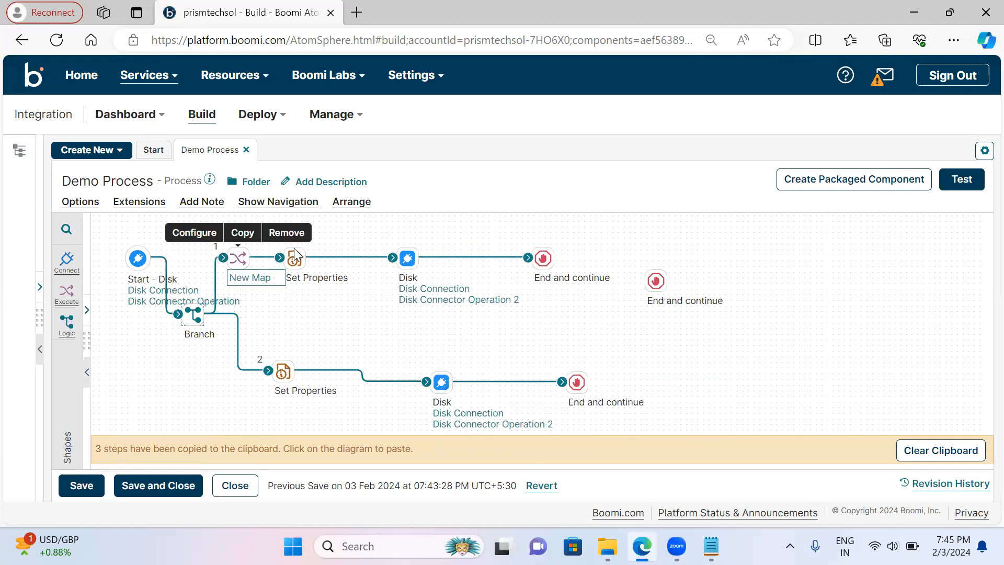
pyautogui.moveTo(300, 254)
pyautogui.moveTo(300, 254); pyautogui.dragTo(336, 267)
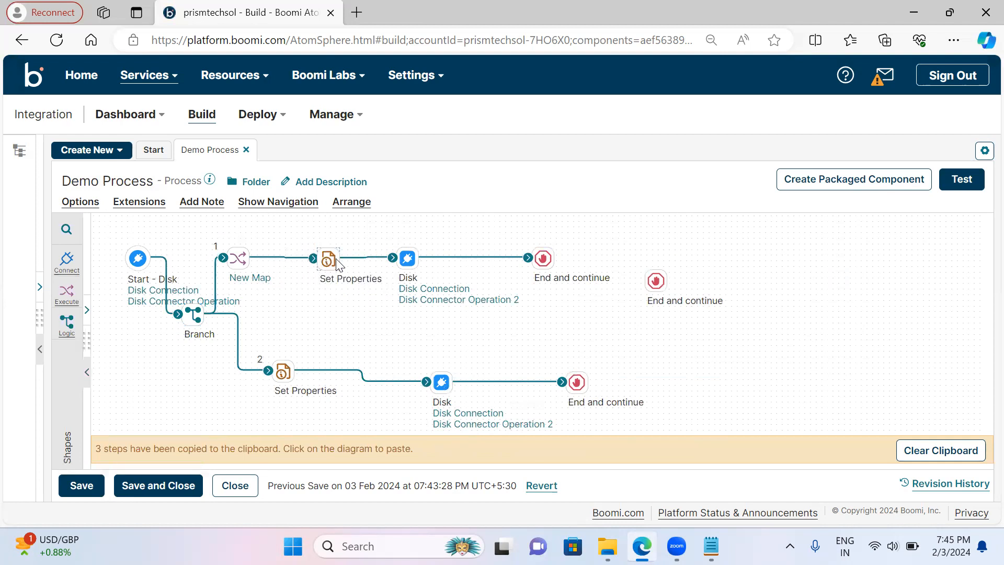
pyautogui.moveTo(236, 257); pyautogui.dragTo(269, 249)
pyautogui.moveTo(230, 282)
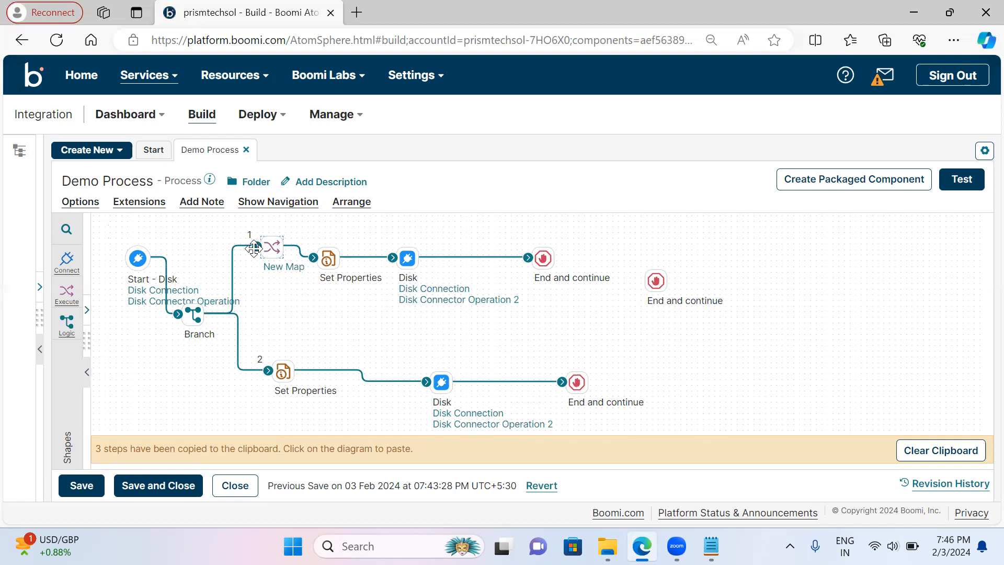
pyautogui.moveTo(347, 255)
pyautogui.moveTo(542, 256)
pyautogui.moveTo(264, 378)
pyautogui.moveTo(256, 289)
pyautogui.moveTo(442, 289)
pyautogui.moveTo(199, 339)
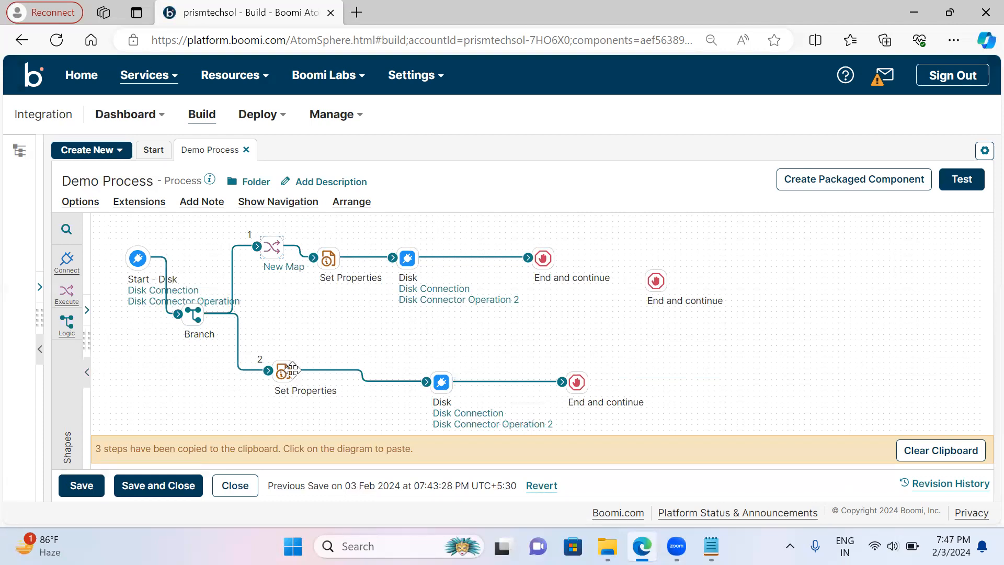
pyautogui.moveTo(182, 323)
pyautogui.moveTo(456, 304)
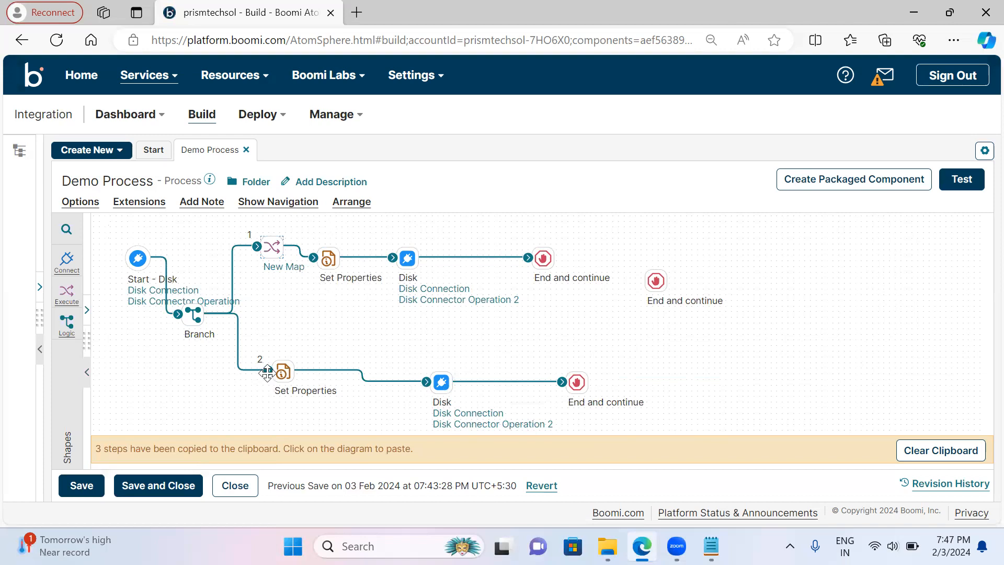
# - Swap the branch order so branch 1 leads to the lower Set Properties and branch 2 to New Map
pyautogui.moveTo(258, 359); pyautogui.dragTo(283, 370)
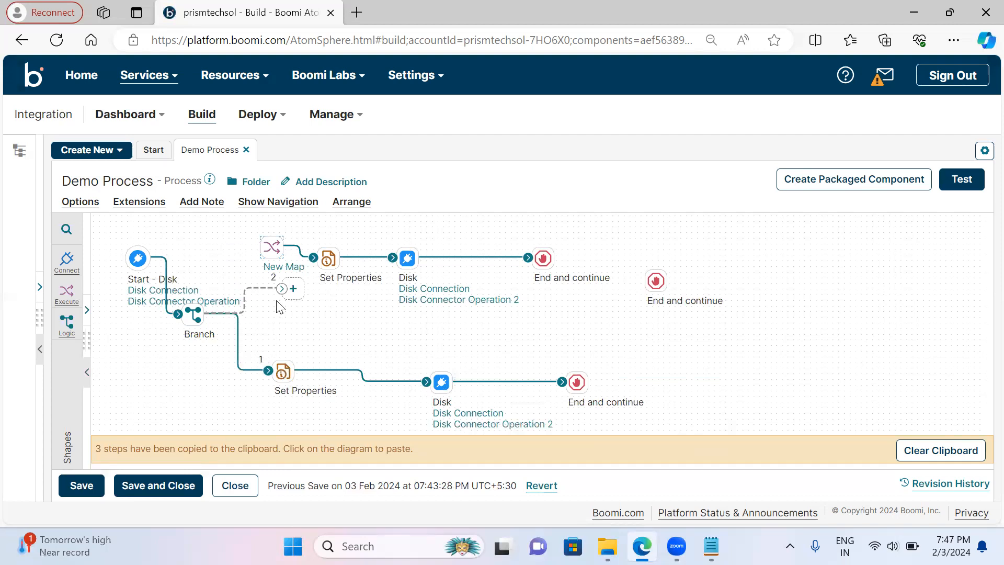
pyautogui.moveTo(281, 289); pyautogui.dragTo(271, 247)
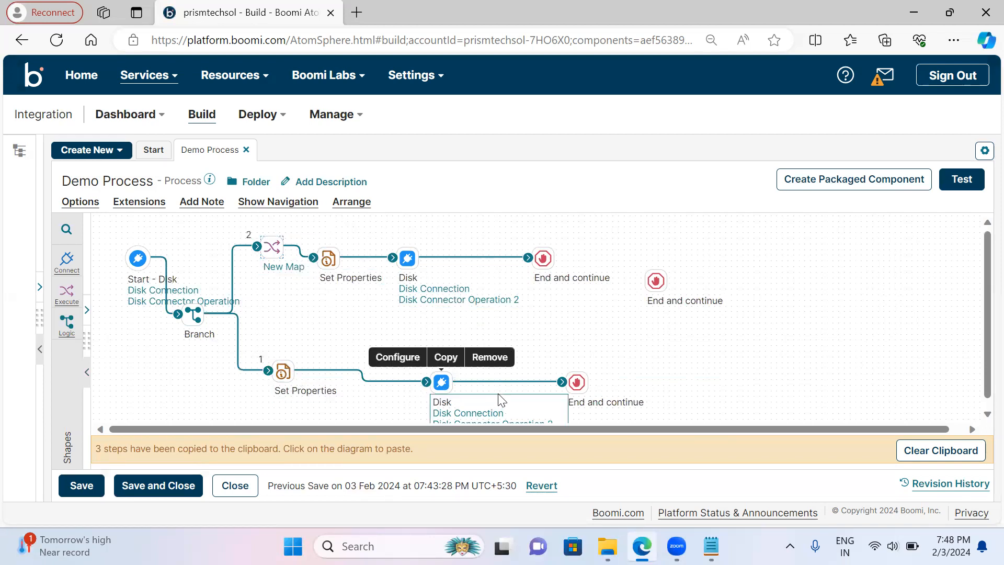
# - Save Demo Process and automatically arrange its shapes on the canvas
pyautogui.click(81, 484)
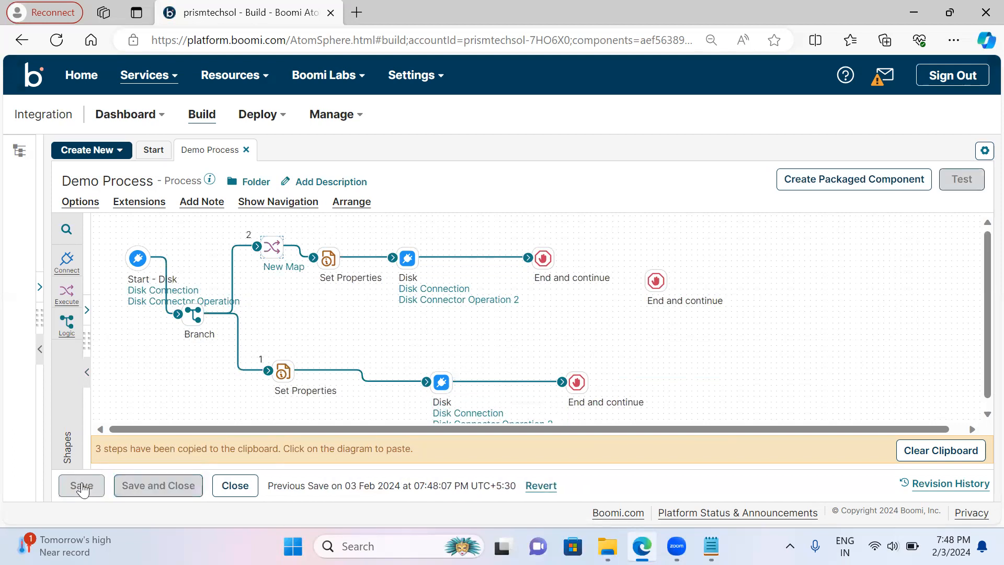
pyautogui.click(345, 207)
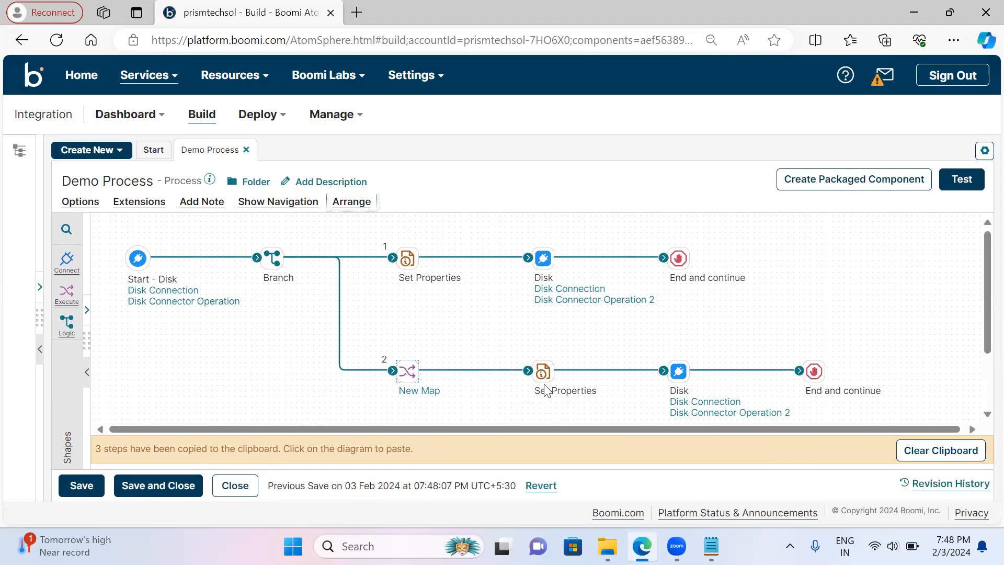
# - Save Demo Process, run a new test of it, and enlarge the diagram area of the test view
pyautogui.moveTo(683, 392)
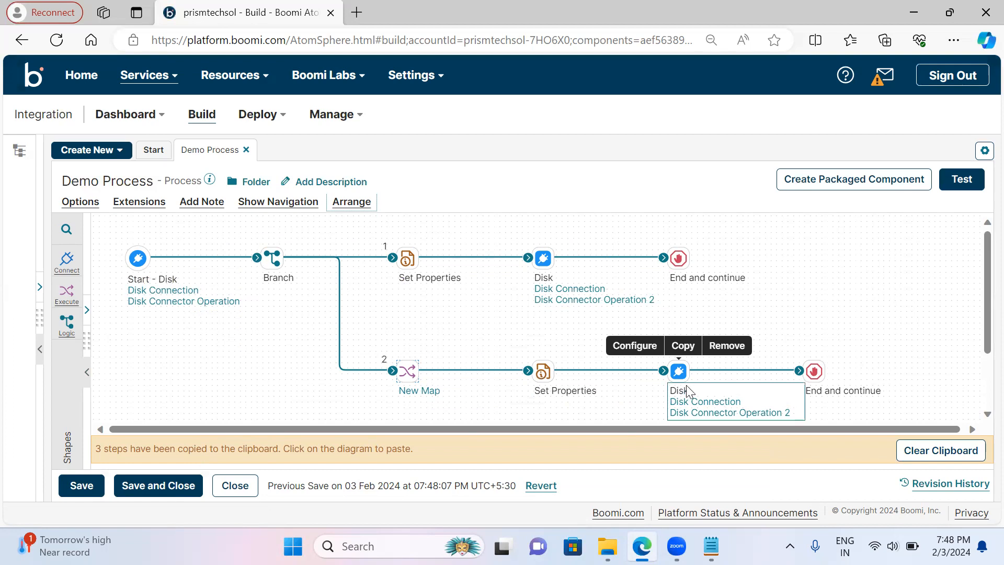
pyautogui.click(81, 483)
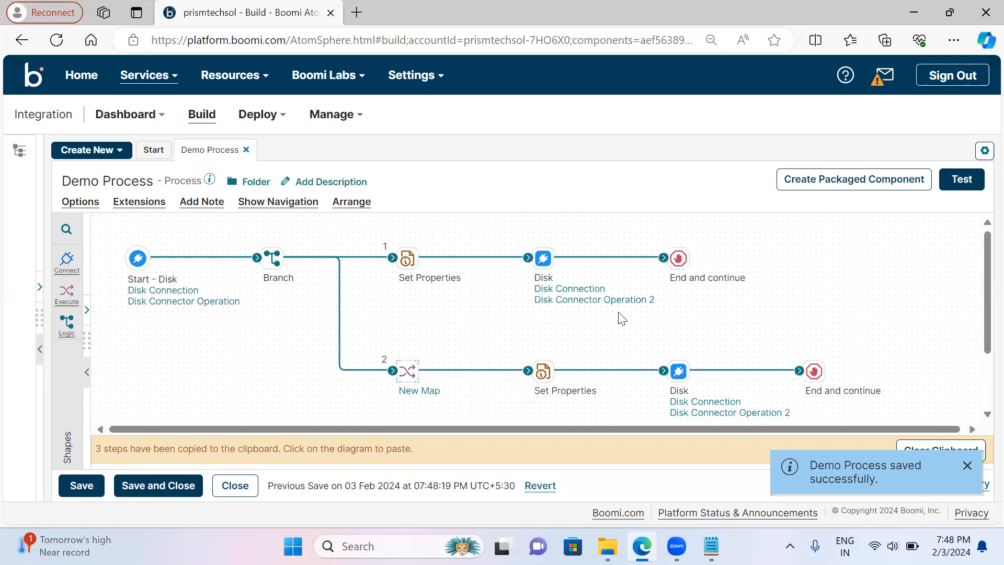
pyautogui.click(964, 182)
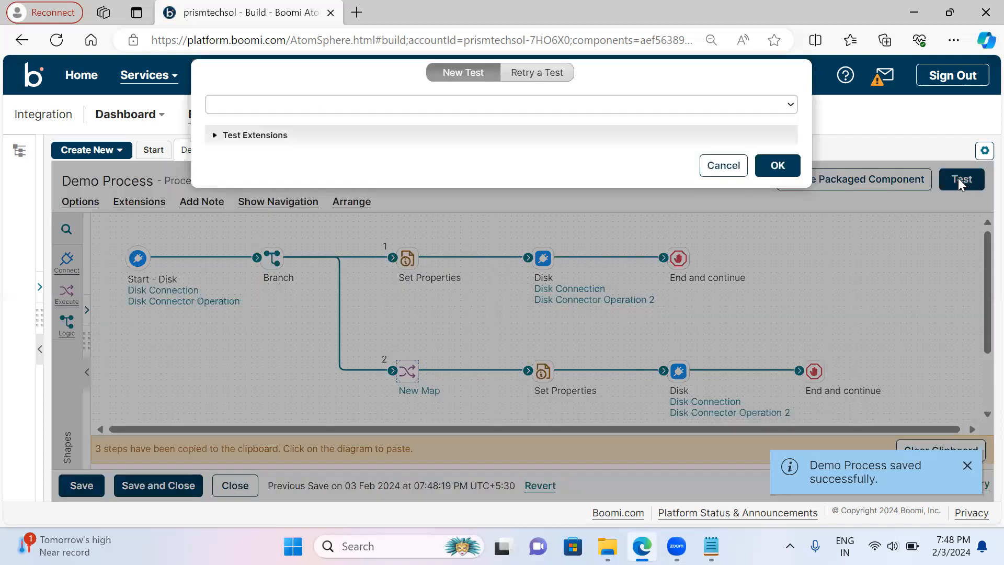
pyautogui.click(777, 166)
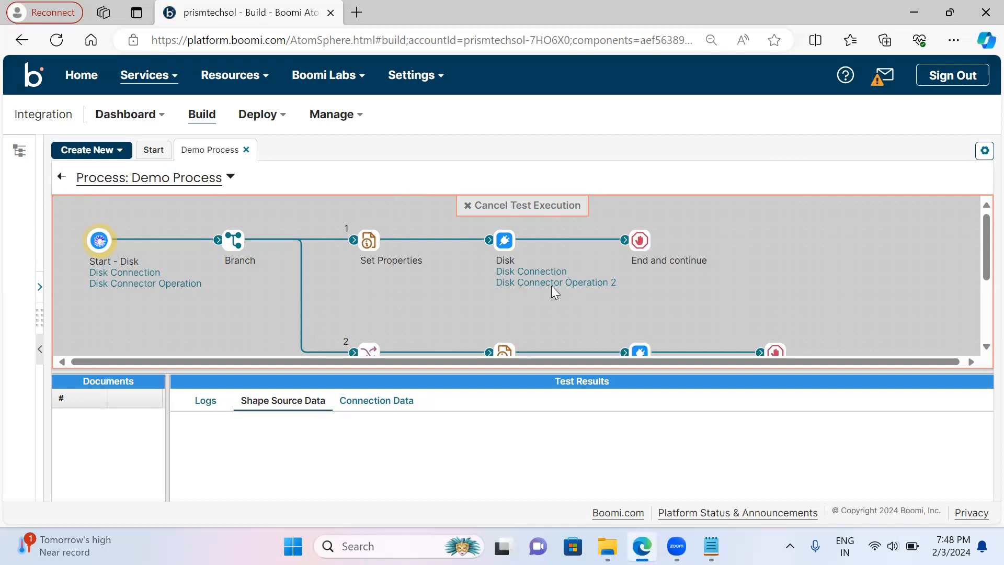
pyautogui.moveTo(485, 373); pyautogui.dragTo(509, 413)
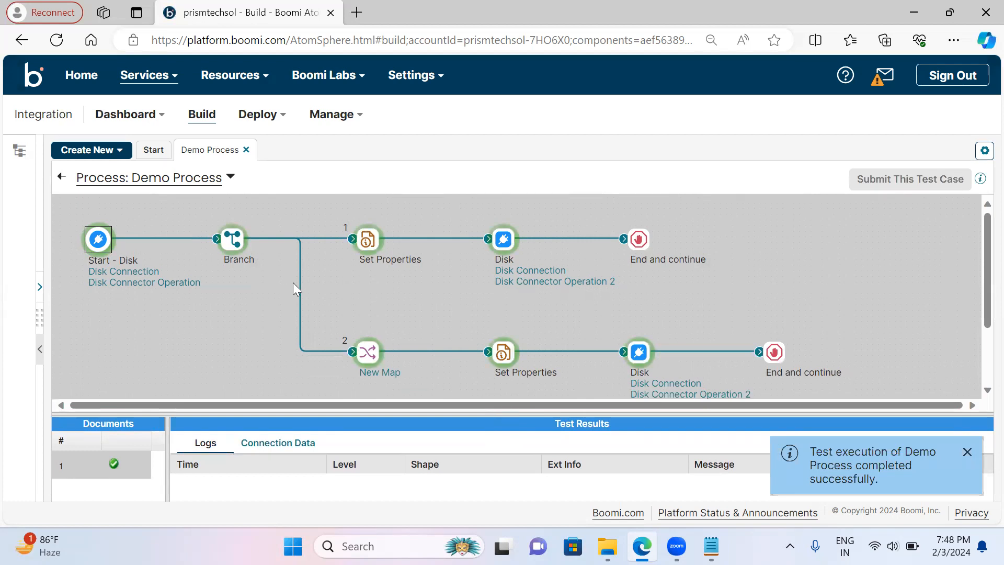
# - View the source document of the Disk shape on branch 1 in the test results, closing the viewer when done
pyautogui.click(503, 240)
pyautogui.click(283, 443)
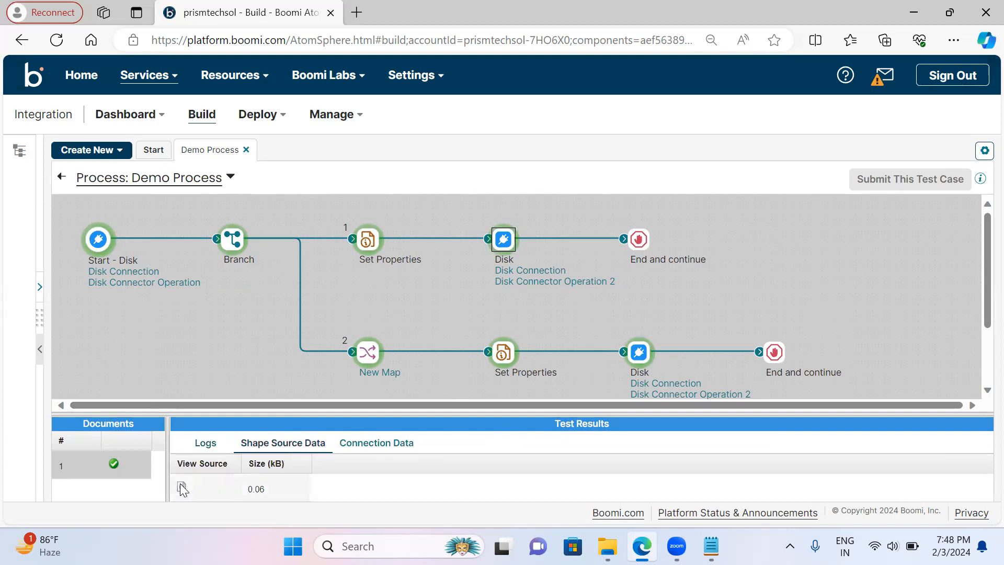
pyautogui.click(181, 486)
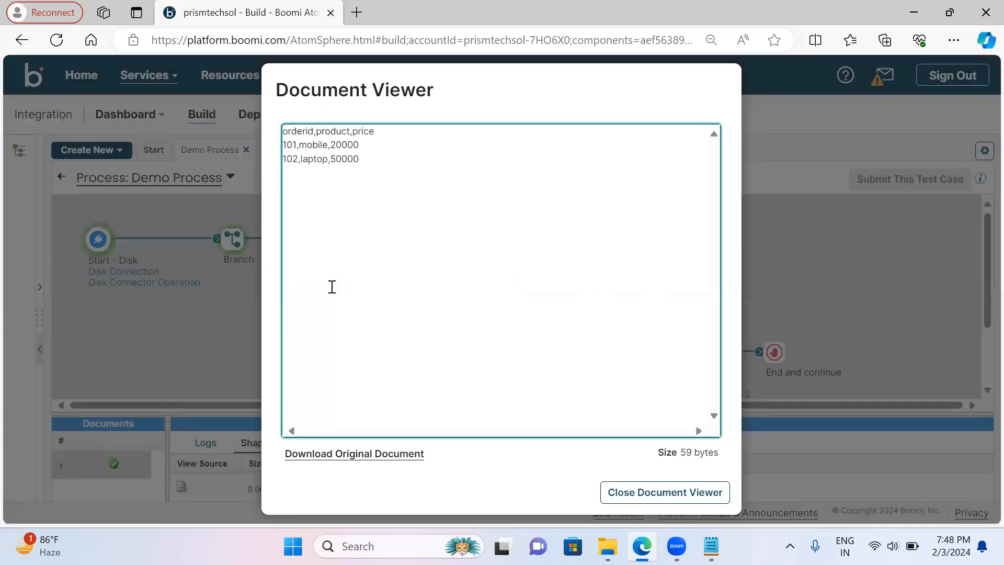
pyautogui.click(391, 236)
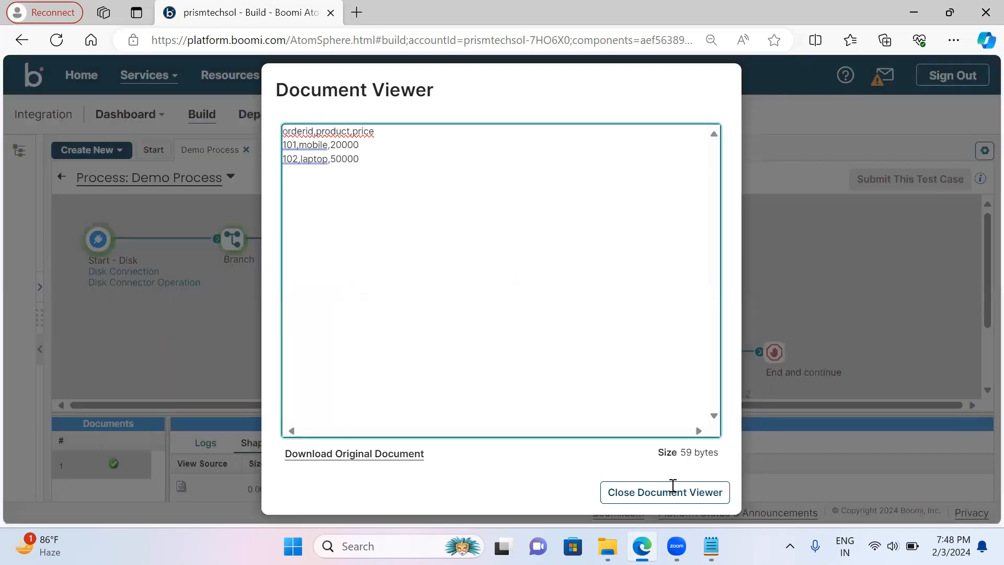
pyautogui.click(686, 496)
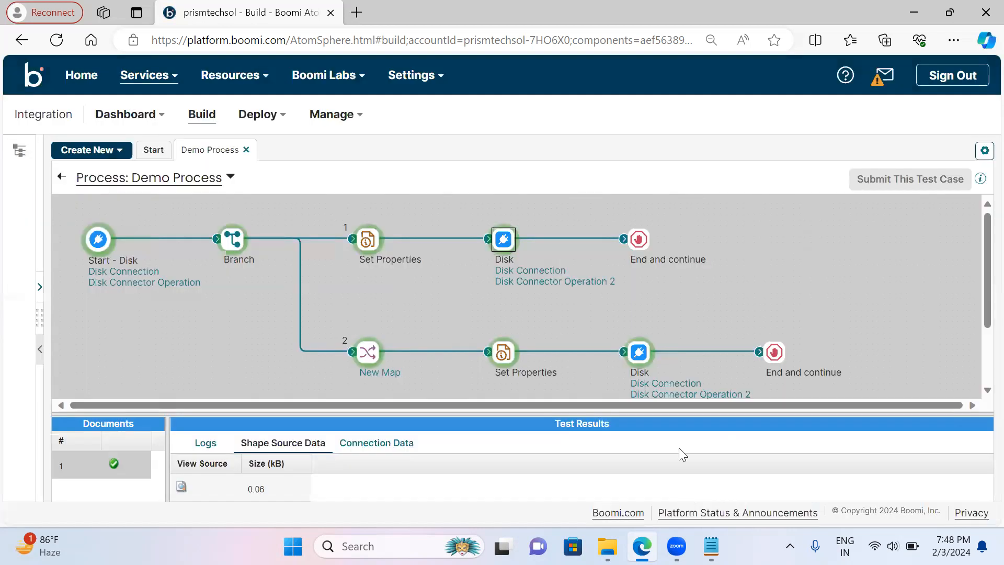
# - View the source document of the Disk shape on branch 2 and return from the test results to the process editor
pyautogui.click(645, 356)
pyautogui.click(181, 489)
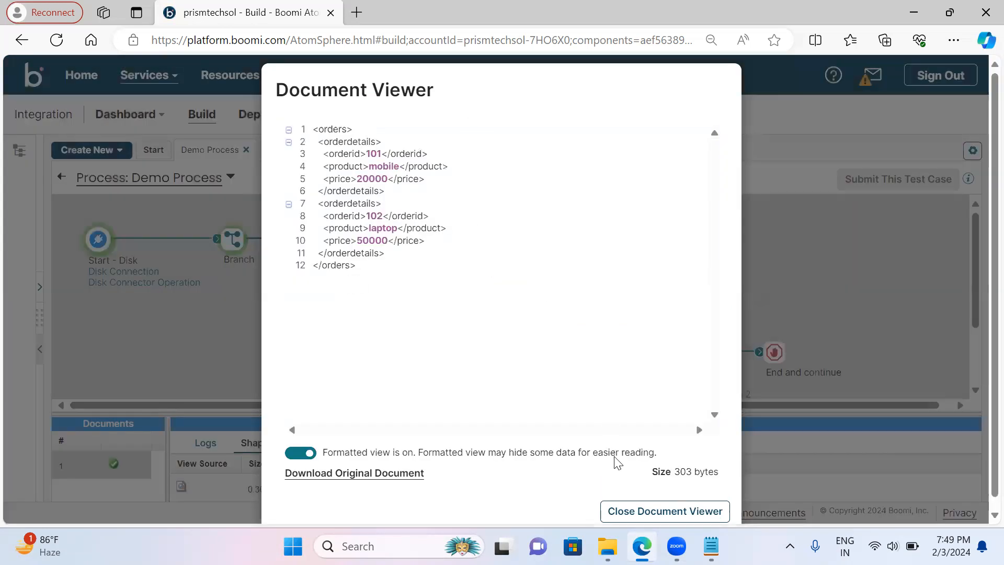
pyautogui.click(626, 511)
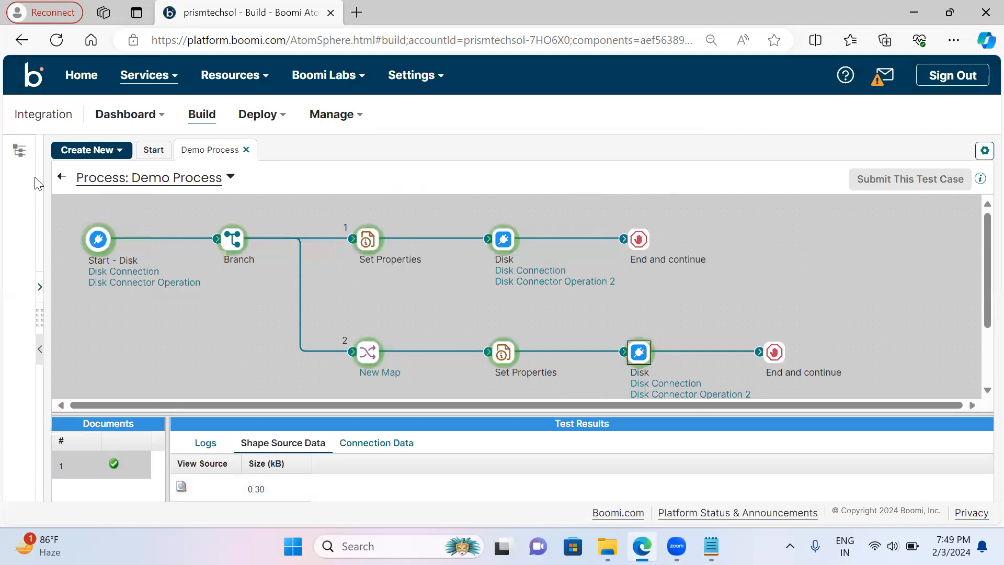
pyautogui.click(61, 177)
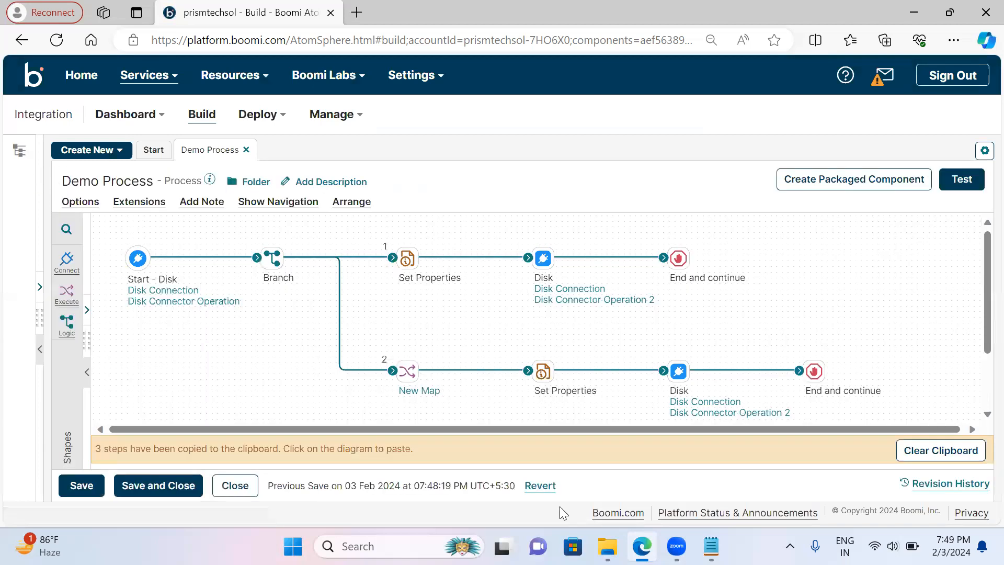
# - In Notepad, change the first order ID in ordersdata to -101, save the file, and return to Demo Process
pyautogui.click(711, 546)
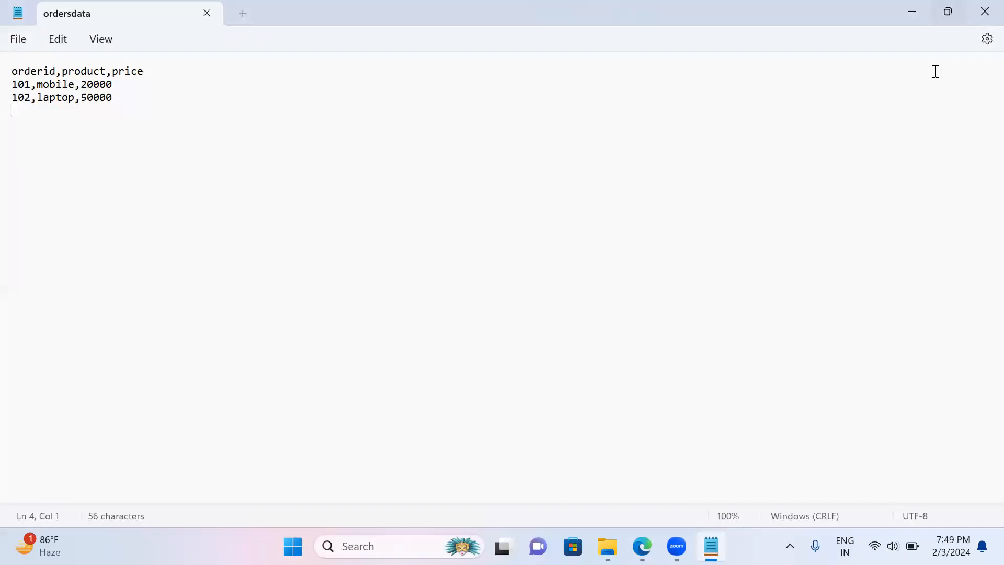
pyautogui.click(947, 11)
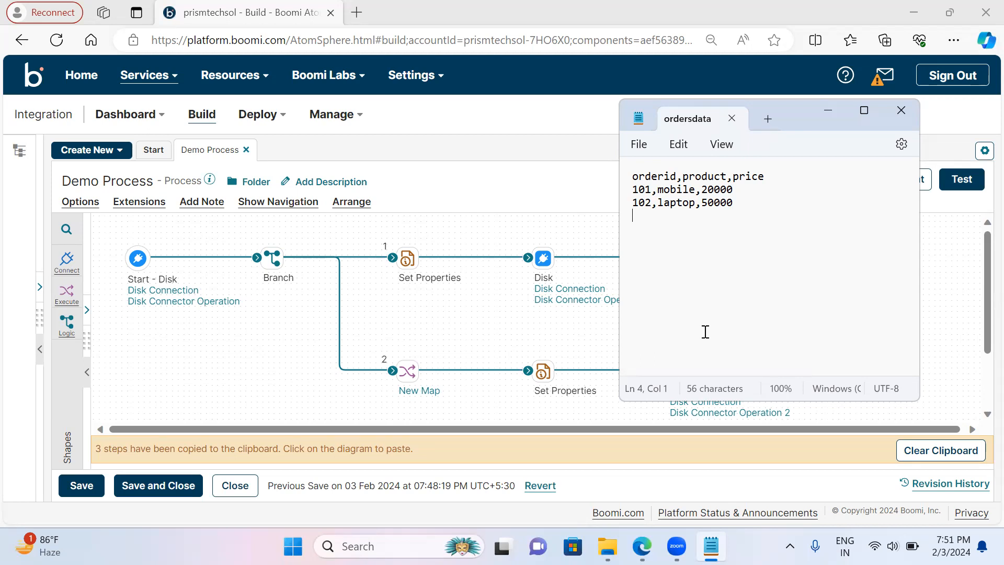
pyautogui.click(636, 189)
pyautogui.write('-')
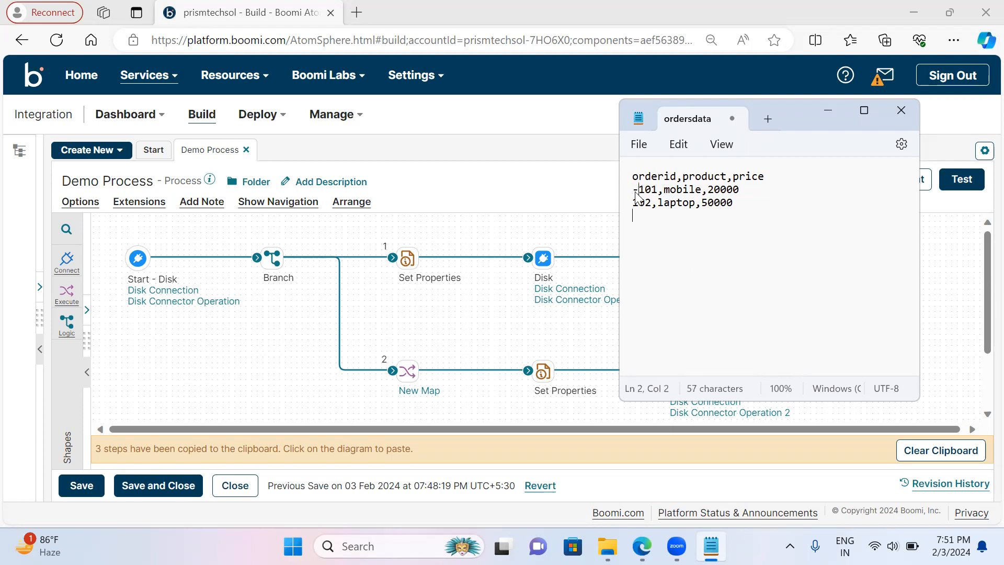
pyautogui.click(638, 148)
pyautogui.click(651, 252)
pyautogui.click(640, 150)
pyautogui.click(648, 251)
pyautogui.click(830, 110)
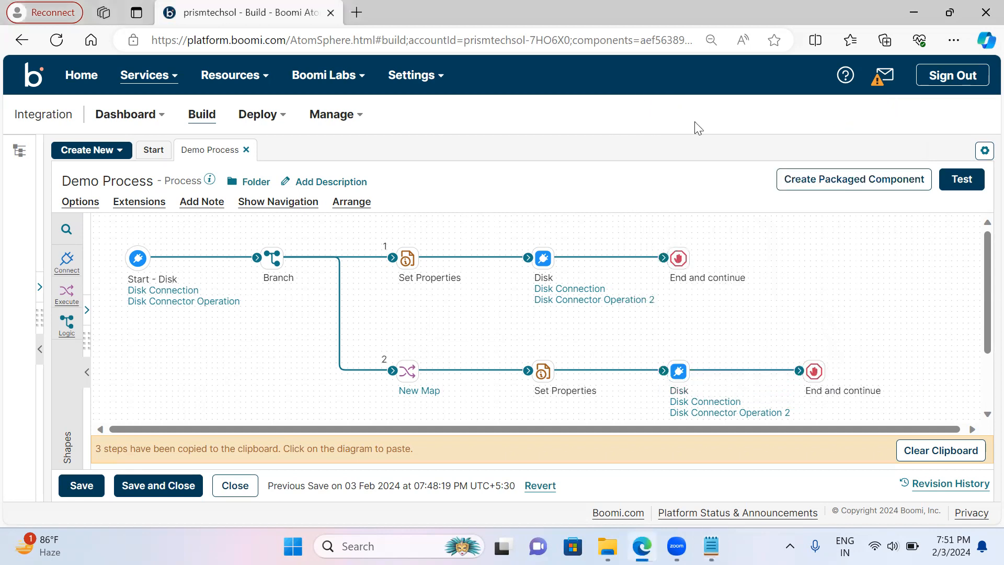
# - Find the Decision step and add it to the canvas below Branch, leaving its settings for now
pyautogui.click(68, 230)
pyautogui.click(72, 236)
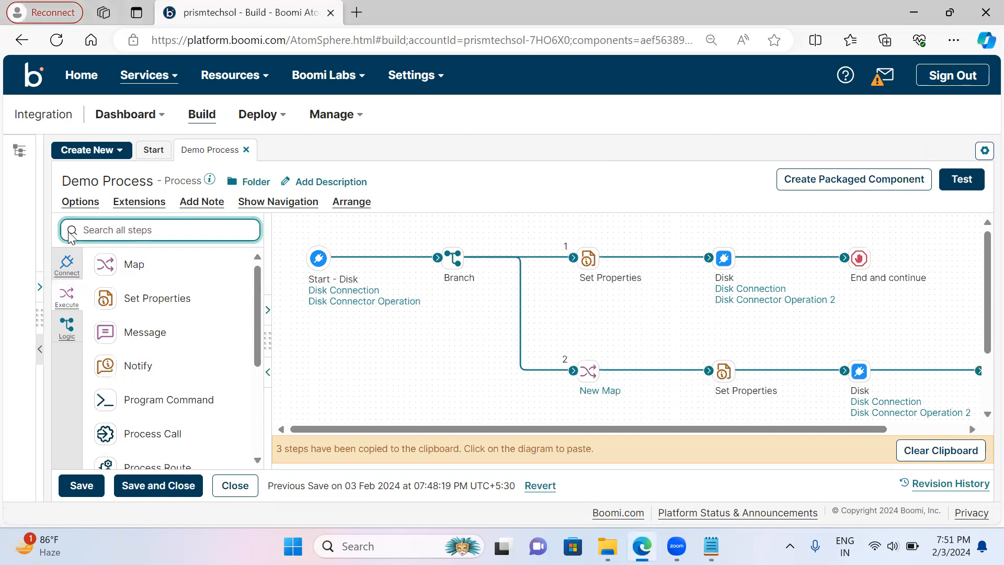
pyautogui.write('decisi')
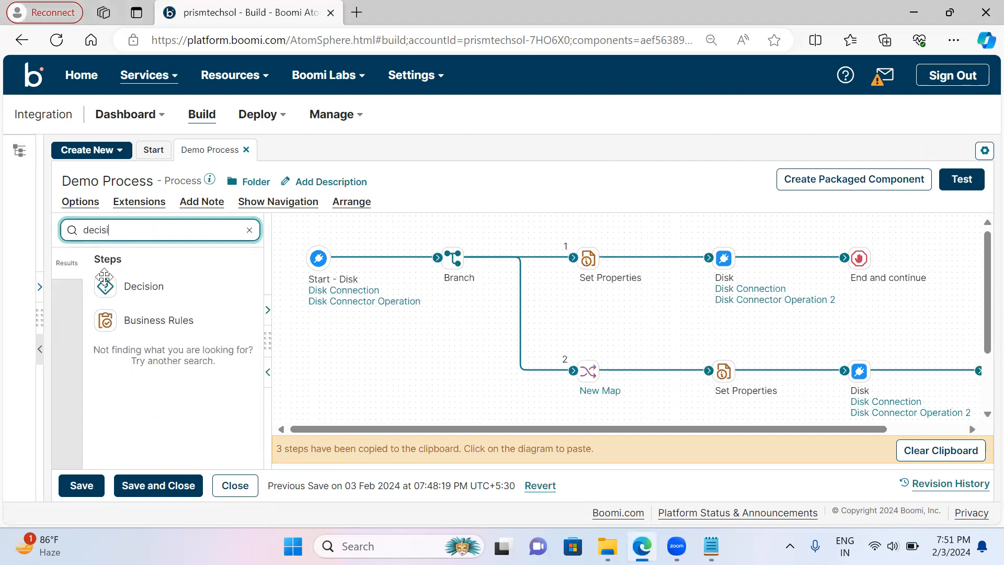
pyautogui.moveTo(139, 286); pyautogui.dragTo(482, 331)
pyautogui.click(637, 485)
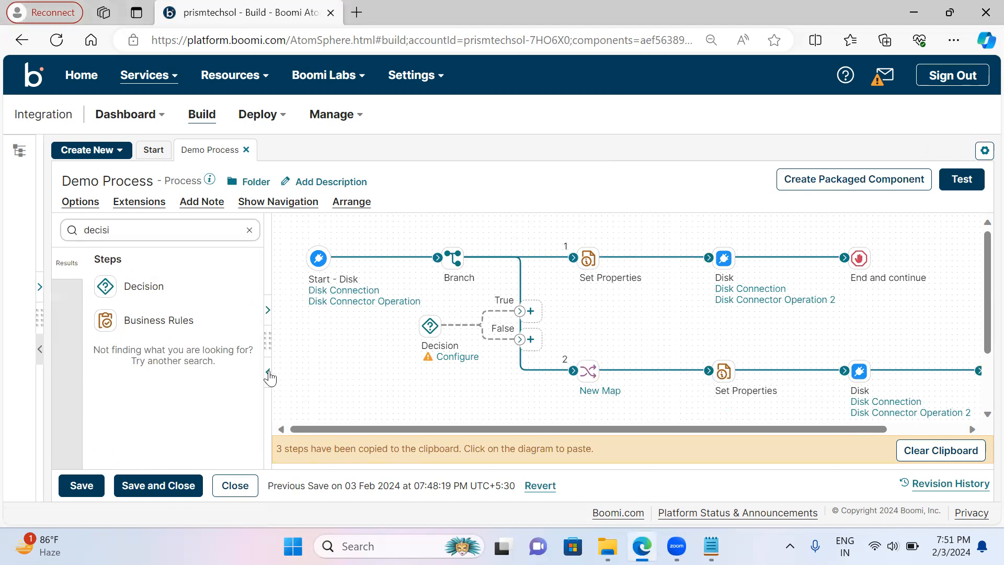
pyautogui.click(269, 373)
# - Position Decision below Start in full-screen view with its False path lowered, and reroute the Start connection from Branch to Decision
pyautogui.moveTo(252, 331)
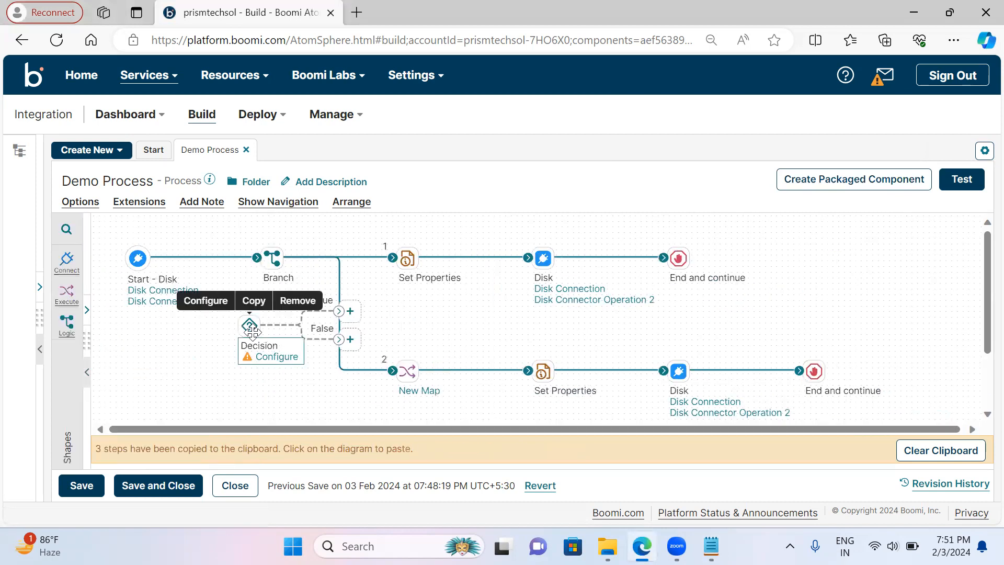
pyautogui.moveTo(252, 331); pyautogui.dragTo(206, 339)
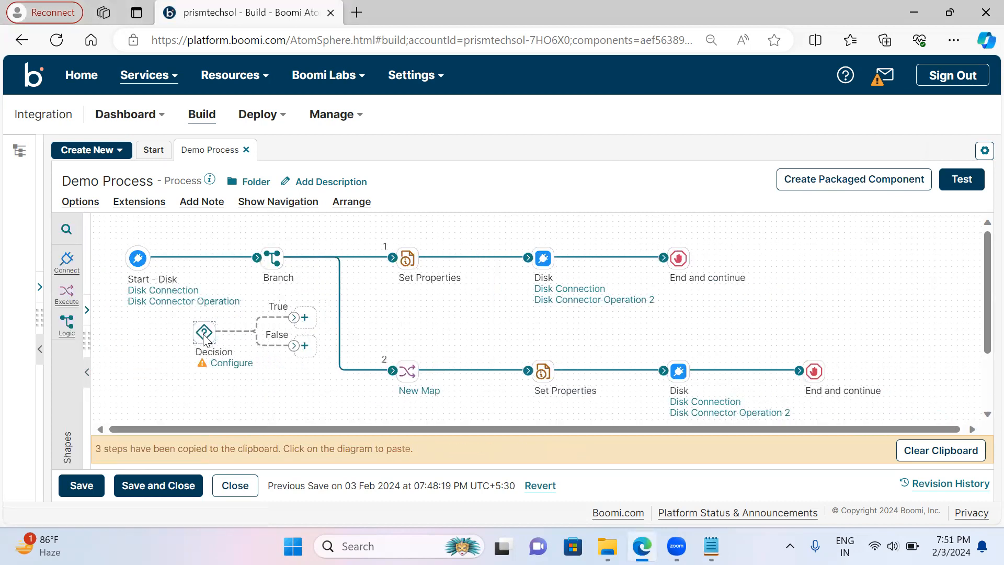
pyautogui.moveTo(295, 346); pyautogui.dragTo(314, 392)
pyautogui.click(984, 151)
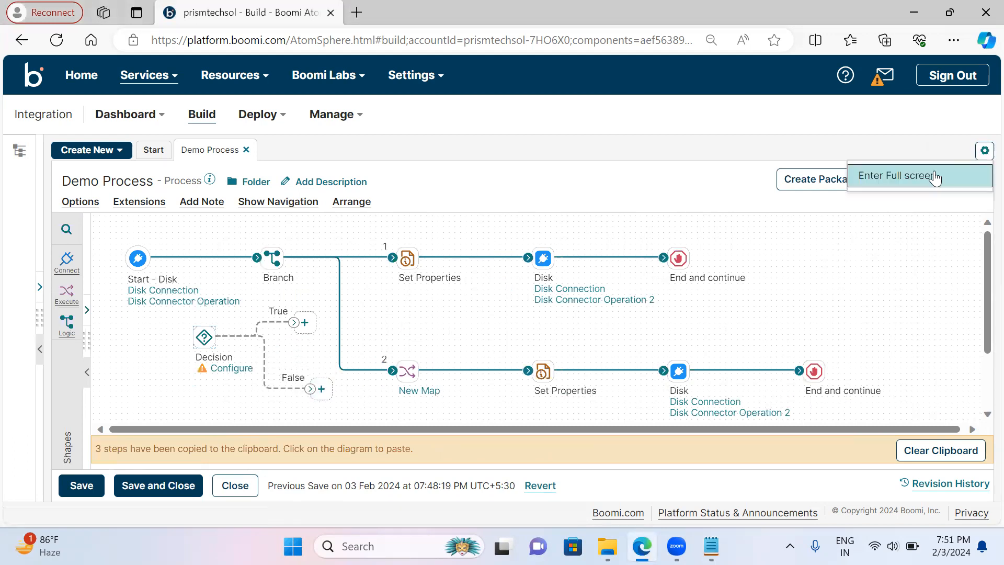
pyautogui.click(935, 178)
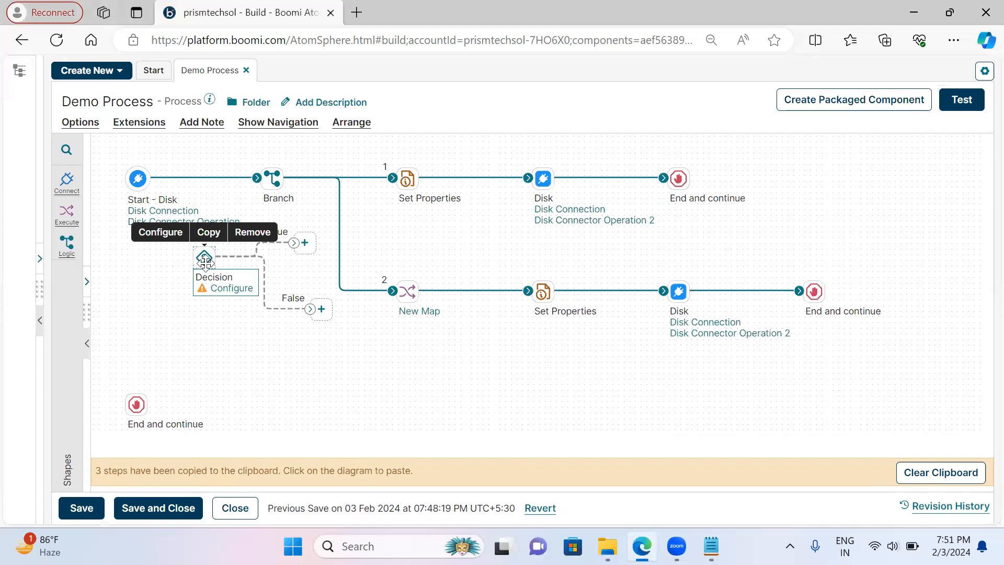
pyautogui.moveTo(205, 262); pyautogui.dragTo(192, 273)
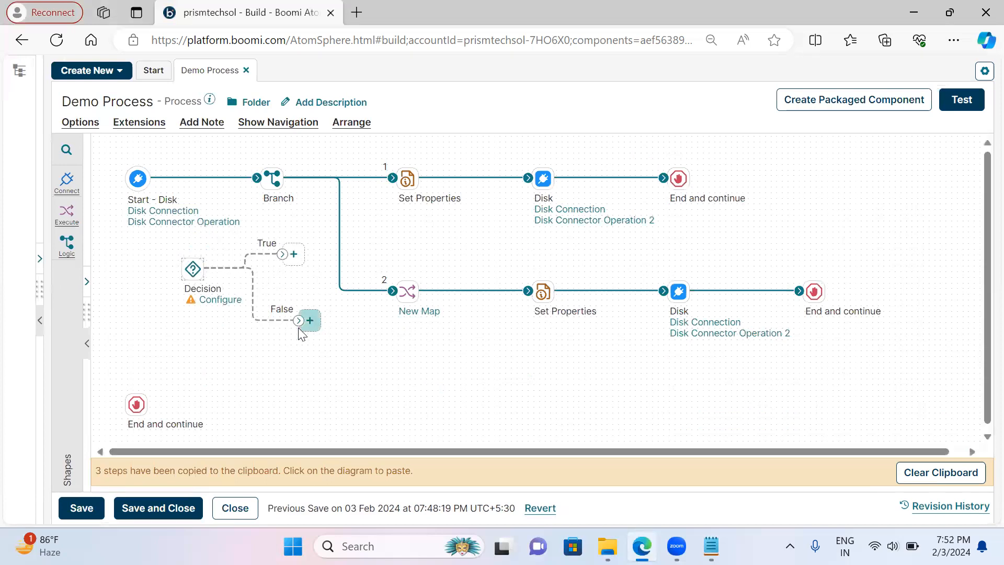
pyautogui.moveTo(299, 328)
pyautogui.mouseDown()
pyautogui.moveTo(259, 335)
pyautogui.moveTo(283, 331)
pyautogui.mouseUp()
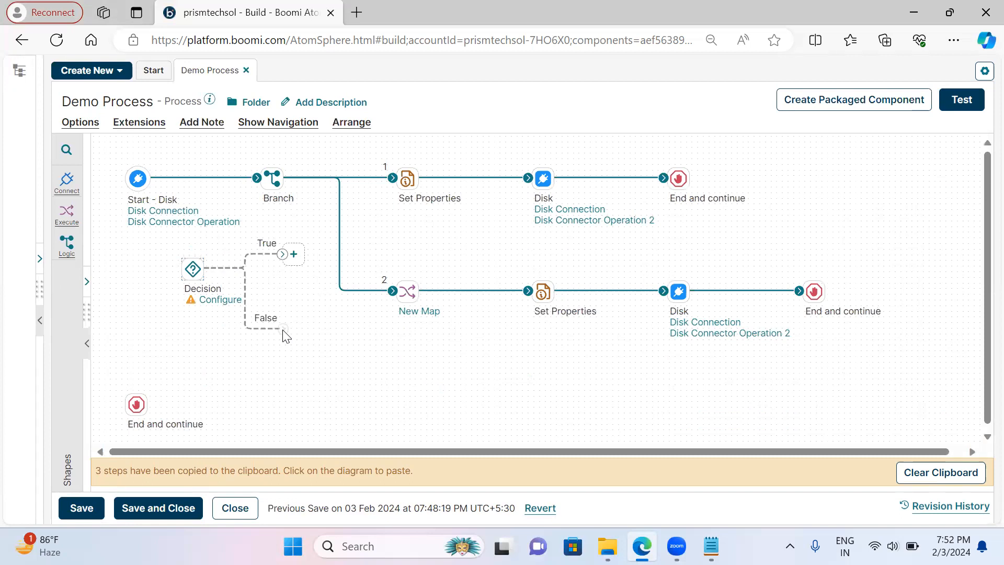
pyautogui.moveTo(284, 332); pyautogui.dragTo(284, 331)
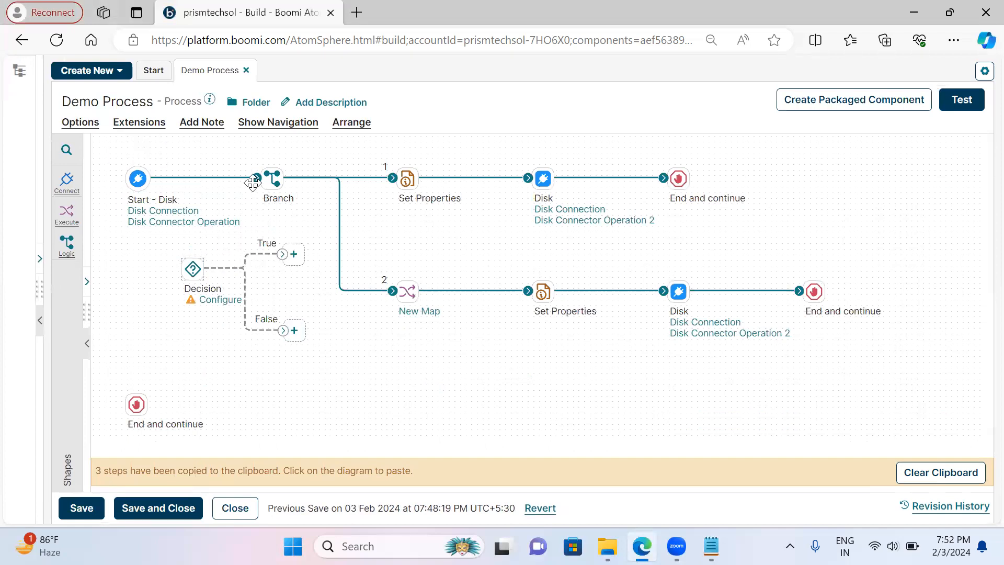
pyautogui.moveTo(257, 177); pyautogui.dragTo(191, 269)
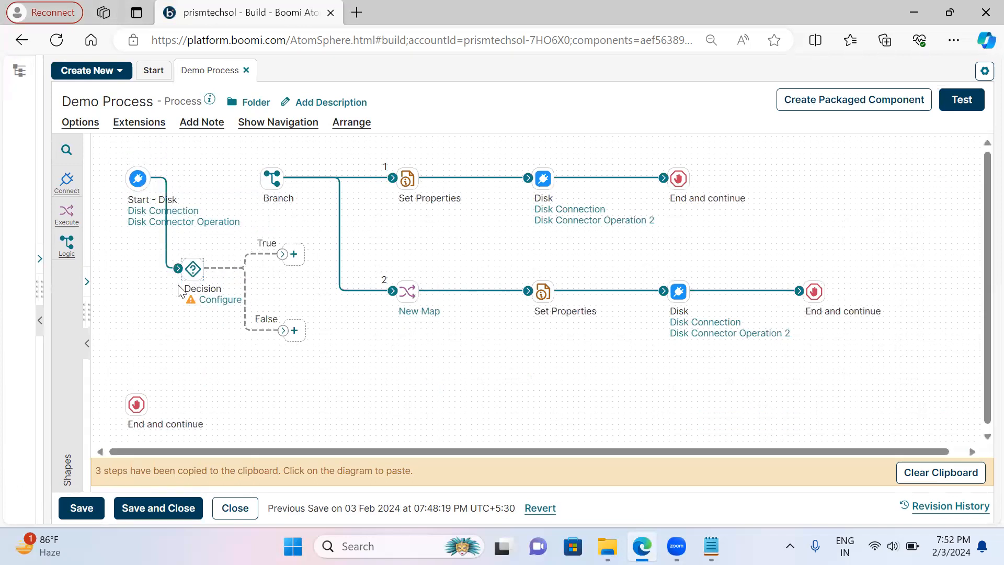
# - Open the Decision shape's settings and check the ordersdata contents in Notepad before returning to them
pyautogui.moveTo(193, 269)
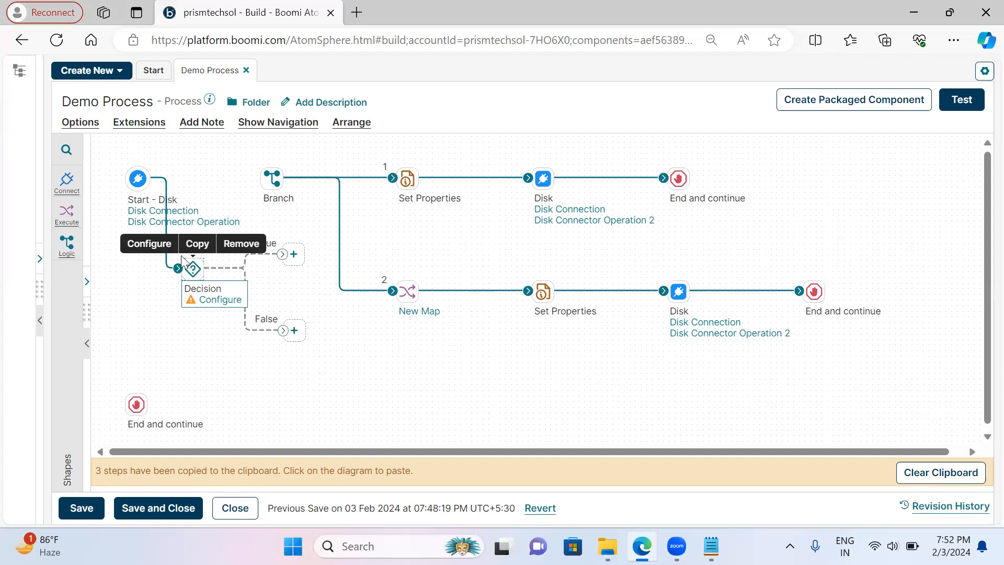
pyautogui.click(195, 268)
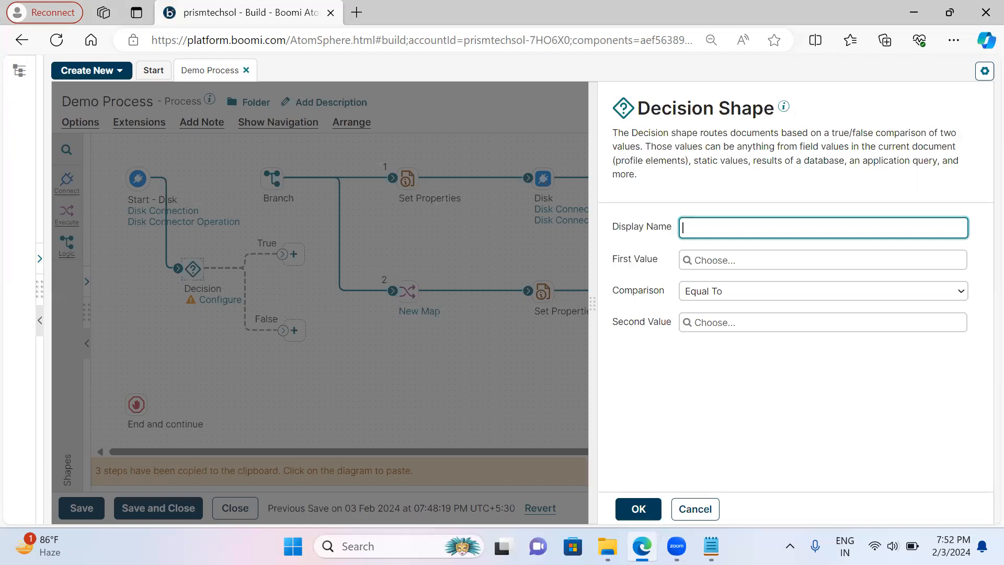
pyautogui.click(711, 546)
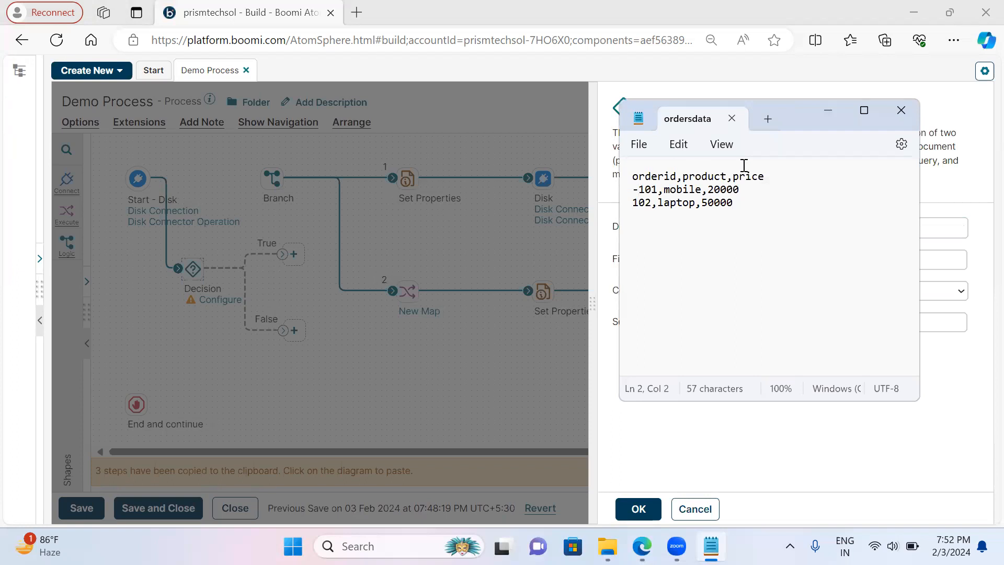
pyautogui.click(825, 111)
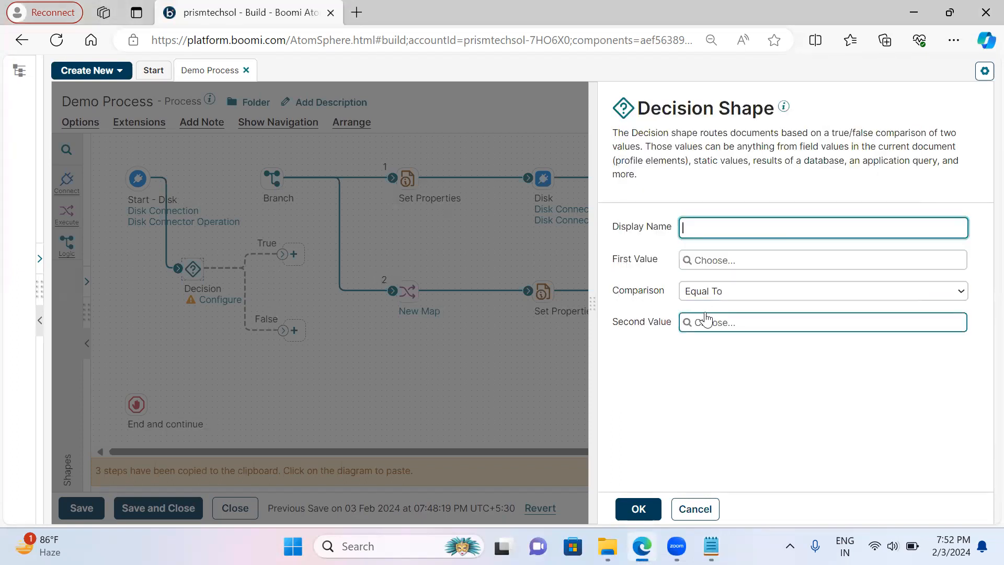
# - Set the Decision's first value to a Profile Element parameter with the Flat File profile type
pyautogui.click(688, 264)
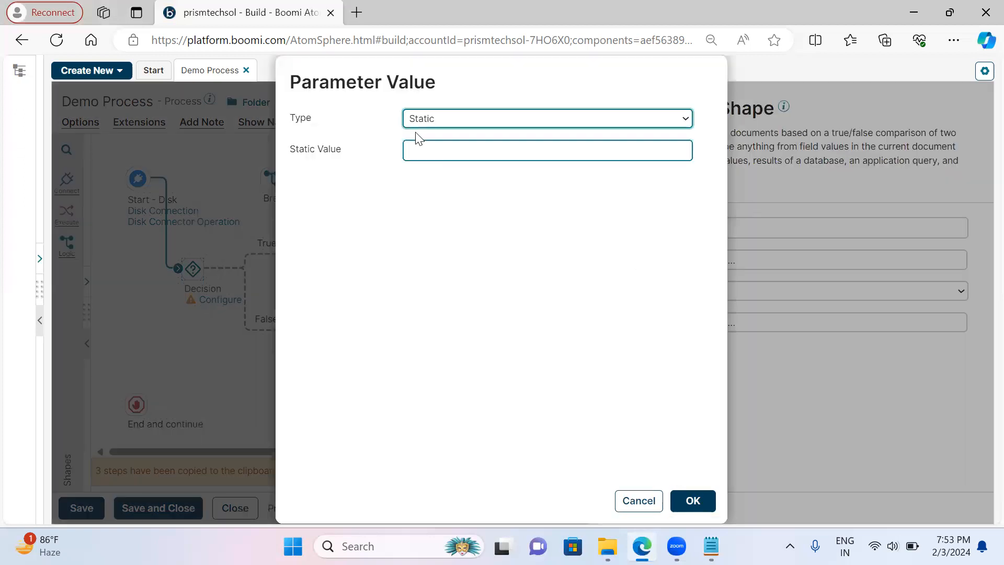
pyautogui.click(417, 123)
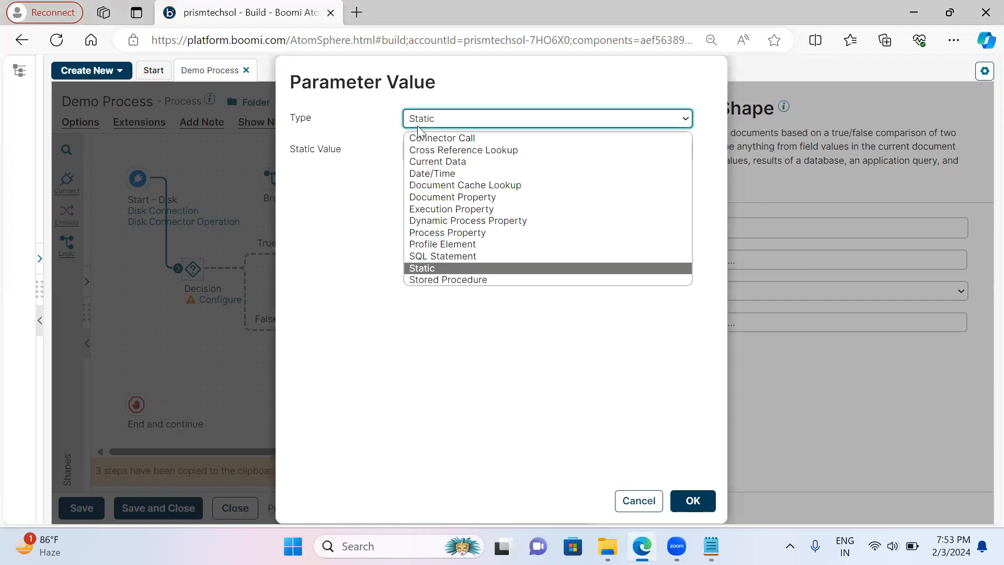
pyautogui.click(455, 244)
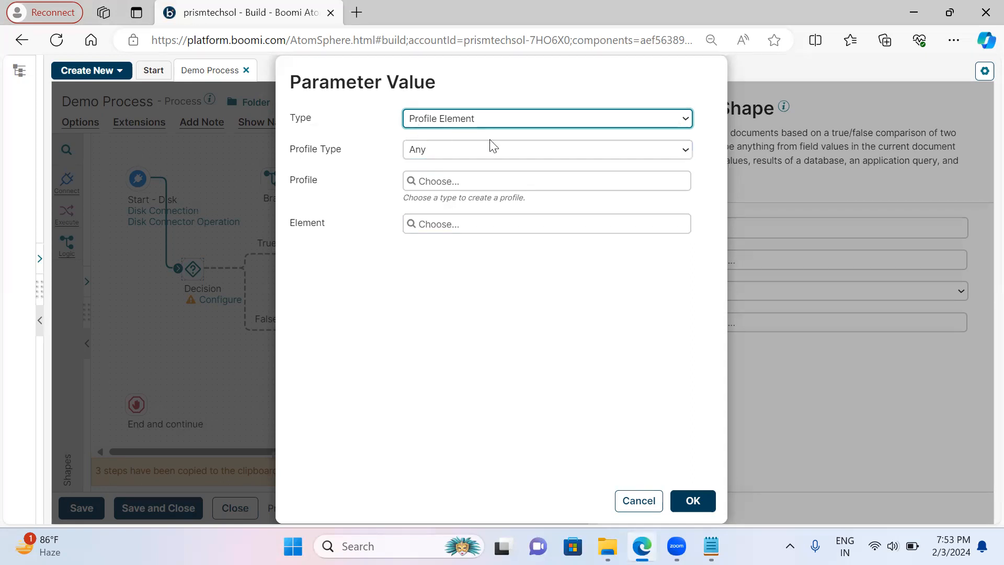
pyautogui.click(426, 156)
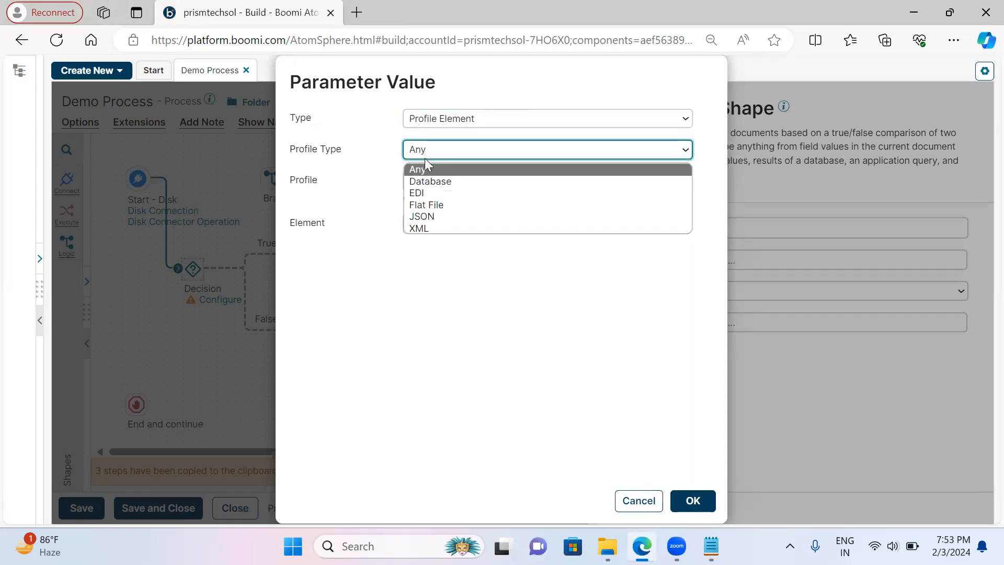
pyautogui.click(443, 200)
pyautogui.click(465, 319)
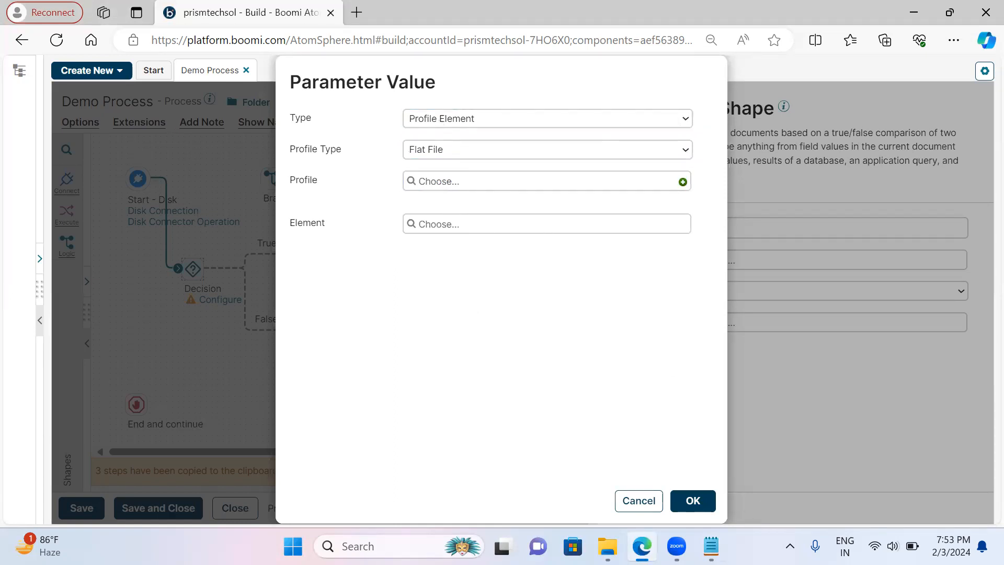
# - Check the orderid column heading in the ordersdata file in Notepad and return to the Parameter Value settings
pyautogui.click(711, 546)
pyautogui.moveTo(633, 176); pyautogui.dragTo(677, 171)
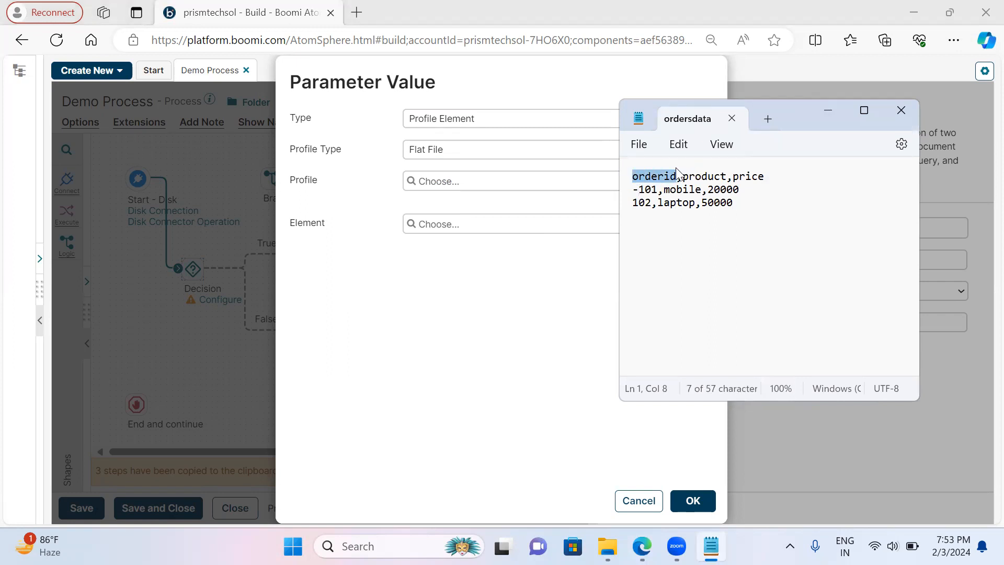
pyautogui.click(826, 112)
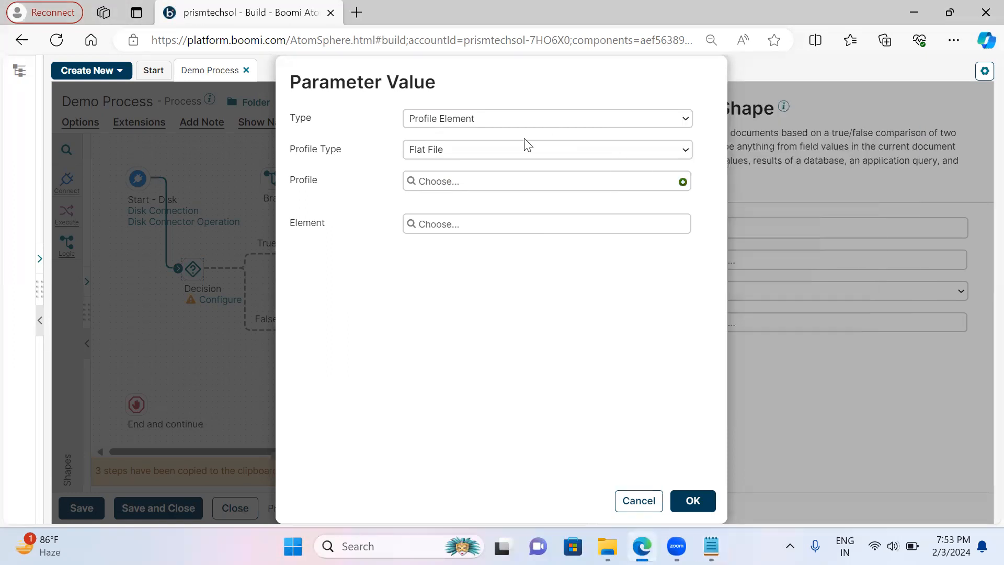
# - Choose the Flat File Profile from the Jan-evng-7pm folder as the profile for the first value
pyautogui.click(412, 183)
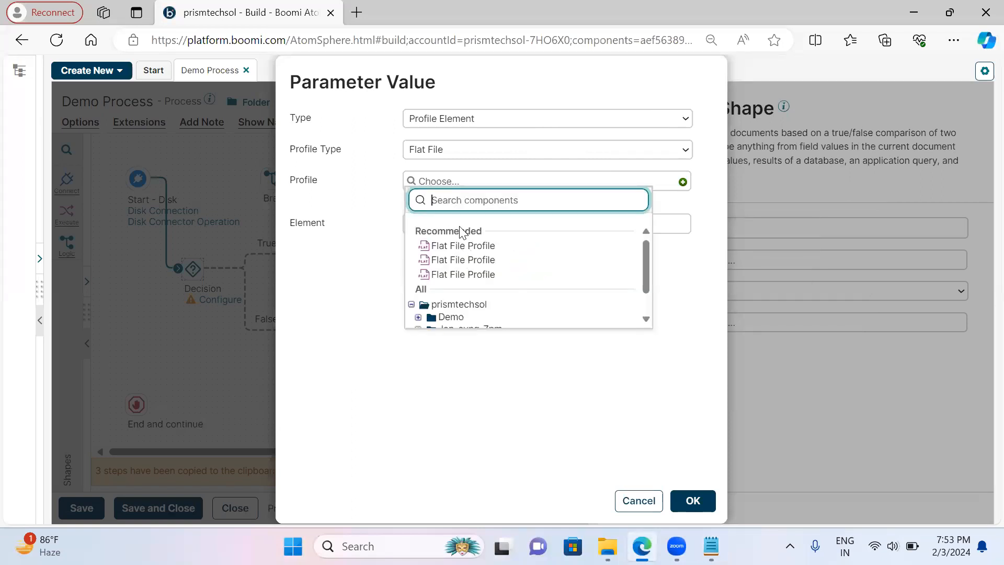
pyautogui.scroll(-1, 459, 232)
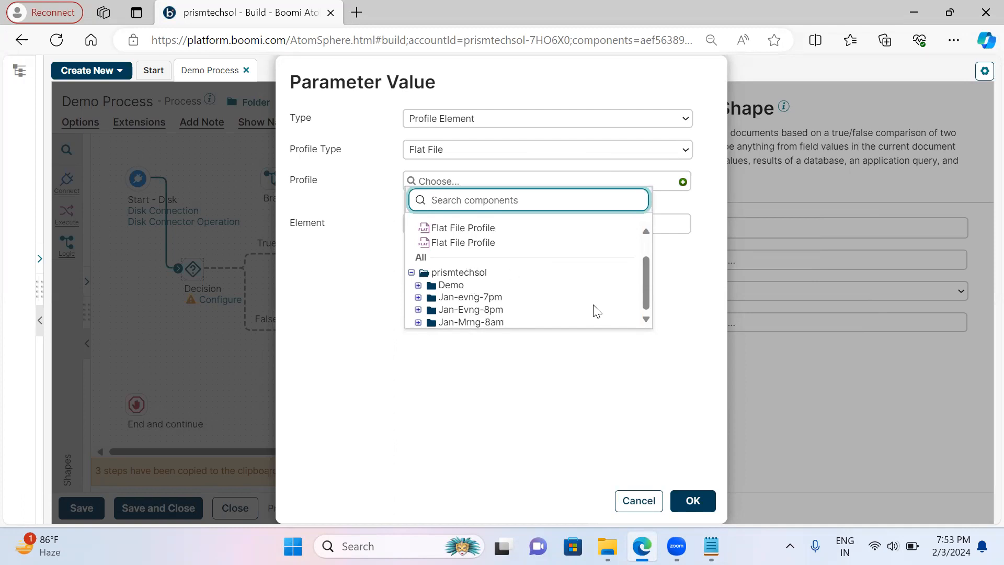
pyautogui.click(418, 322)
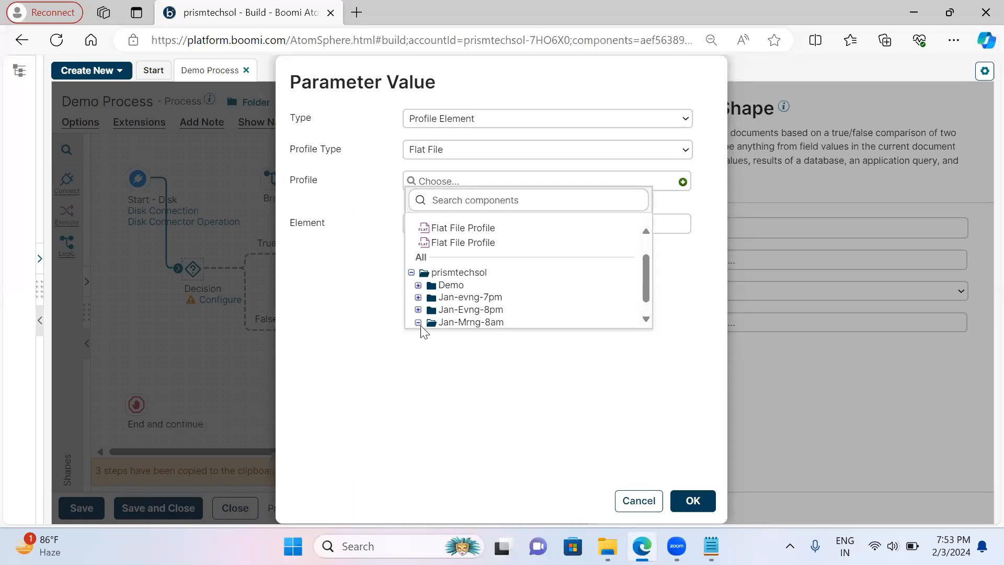
pyautogui.click(417, 297)
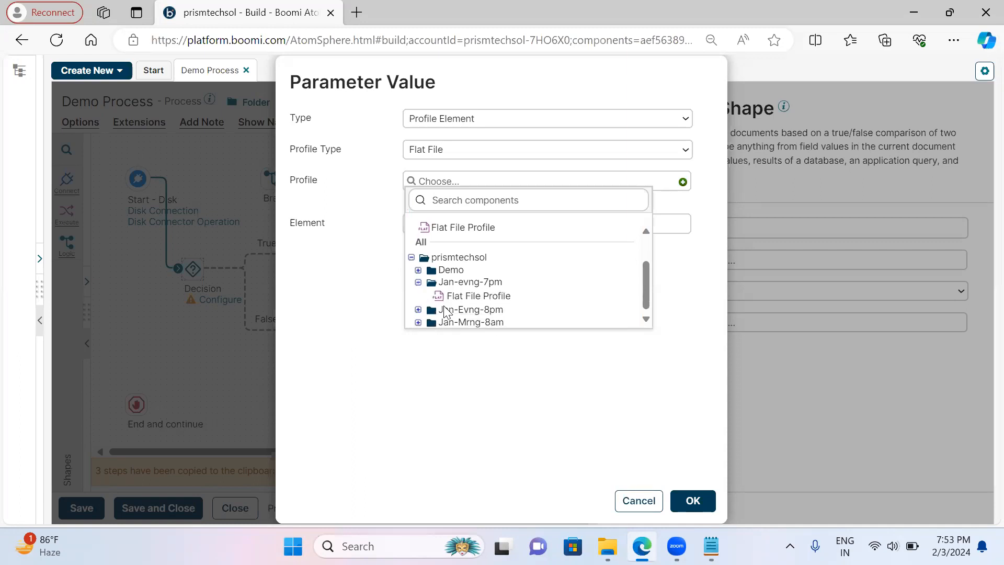
pyautogui.click(458, 297)
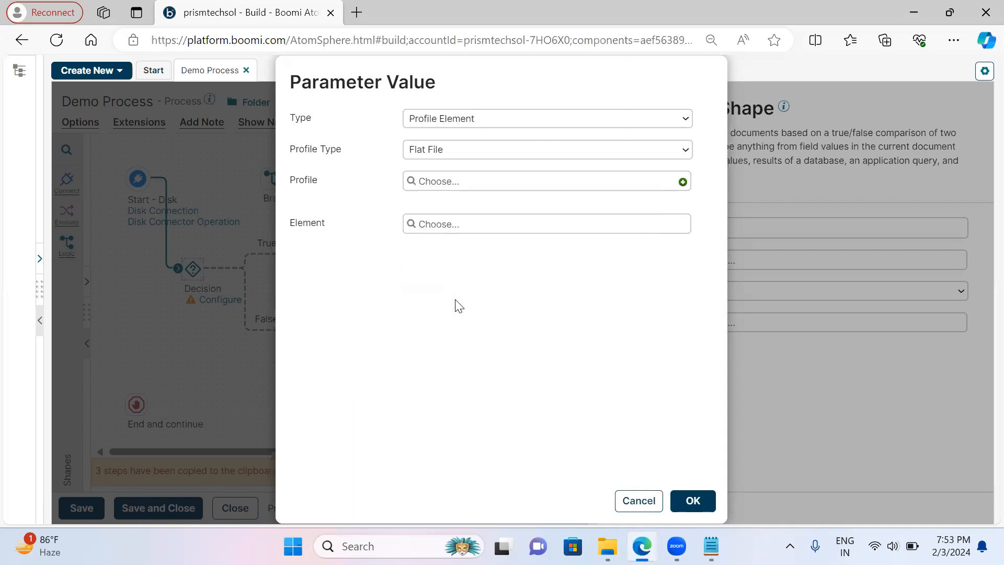
# - Pick orderid from the profile's record elements as the element to compare and accept the first value
pyautogui.click(413, 225)
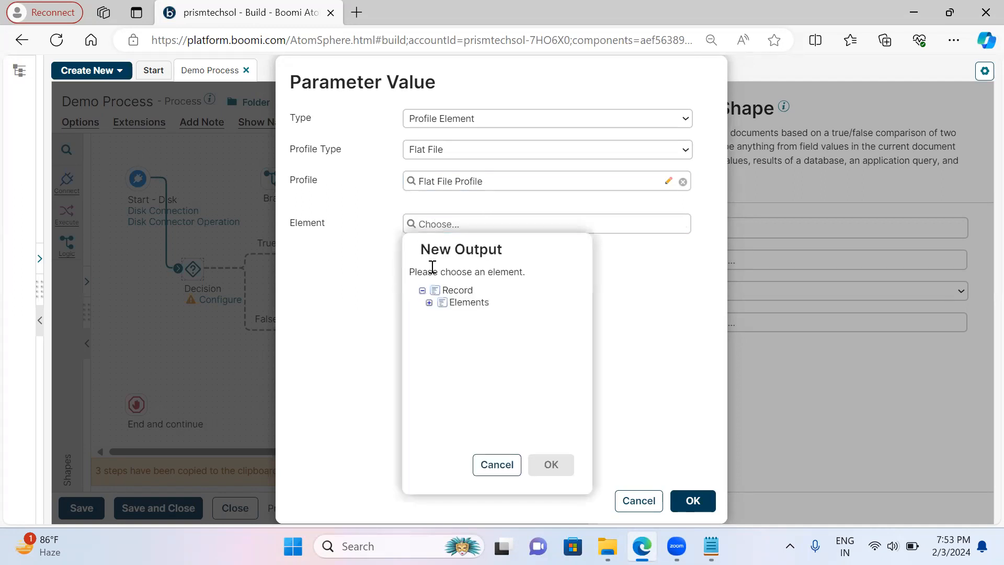
pyautogui.click(429, 302)
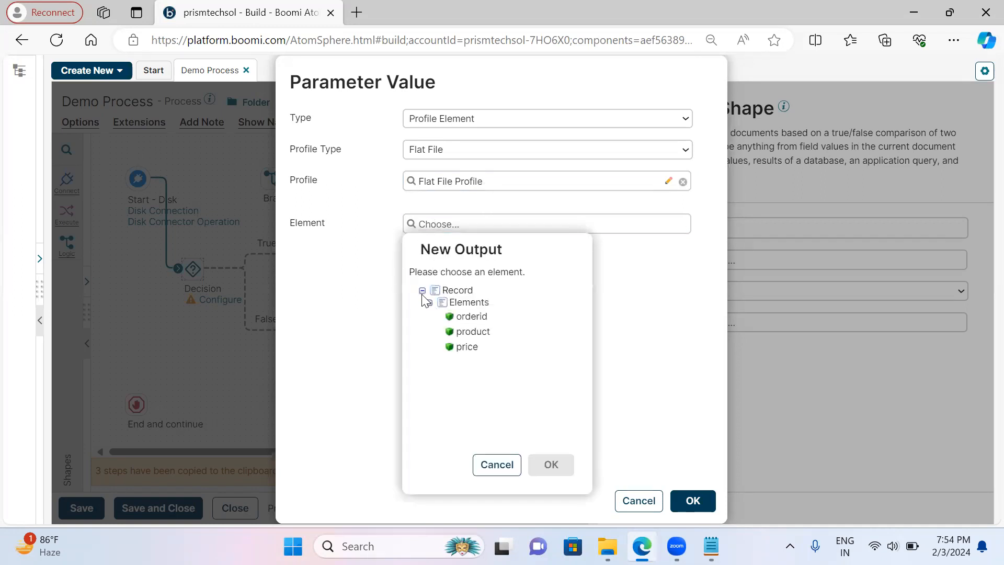
pyautogui.click(472, 316)
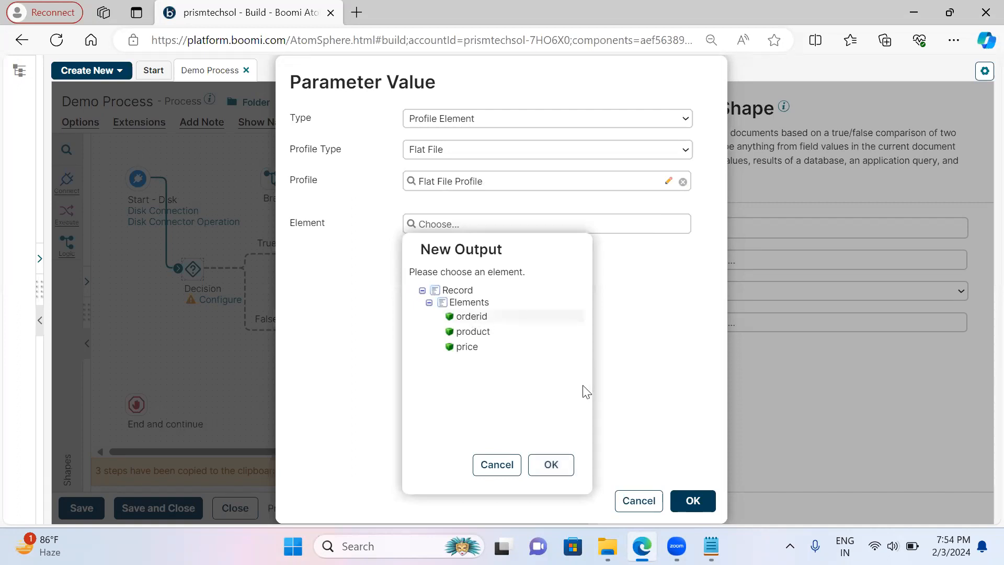
pyautogui.click(544, 465)
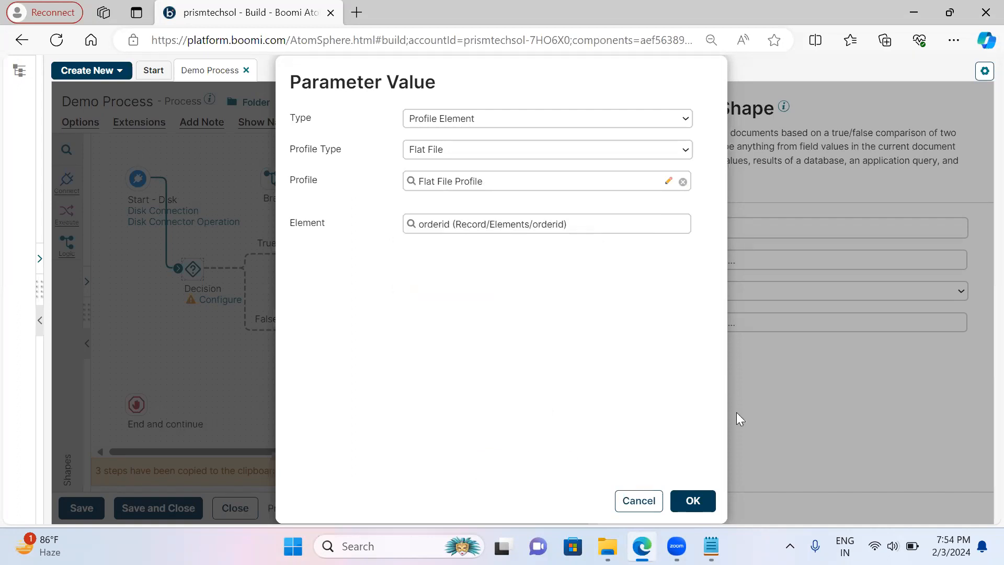
pyautogui.click(694, 500)
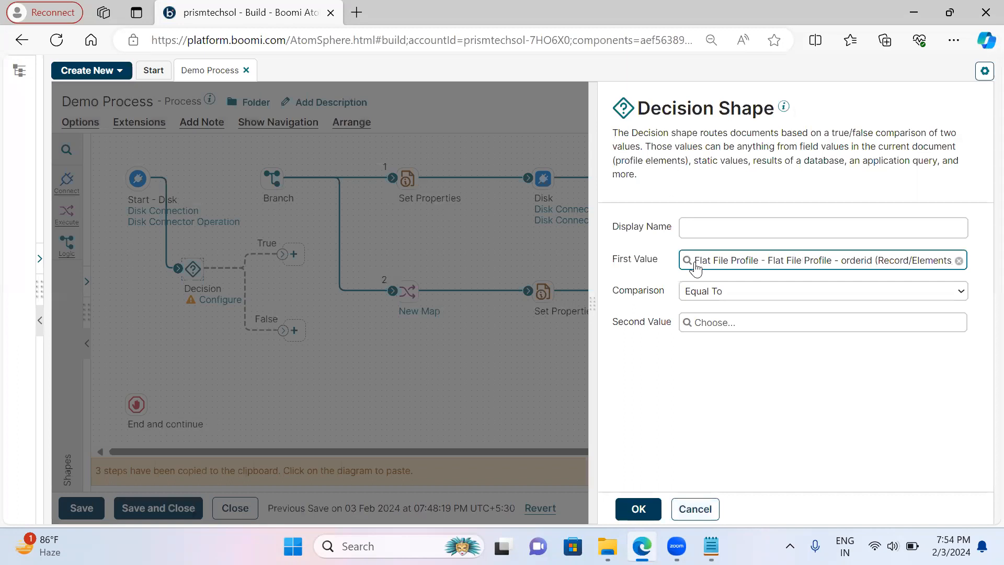
# - Set the comparison to Greater Than with a static second value of 0 and apply the Decision settings
pyautogui.click(699, 296)
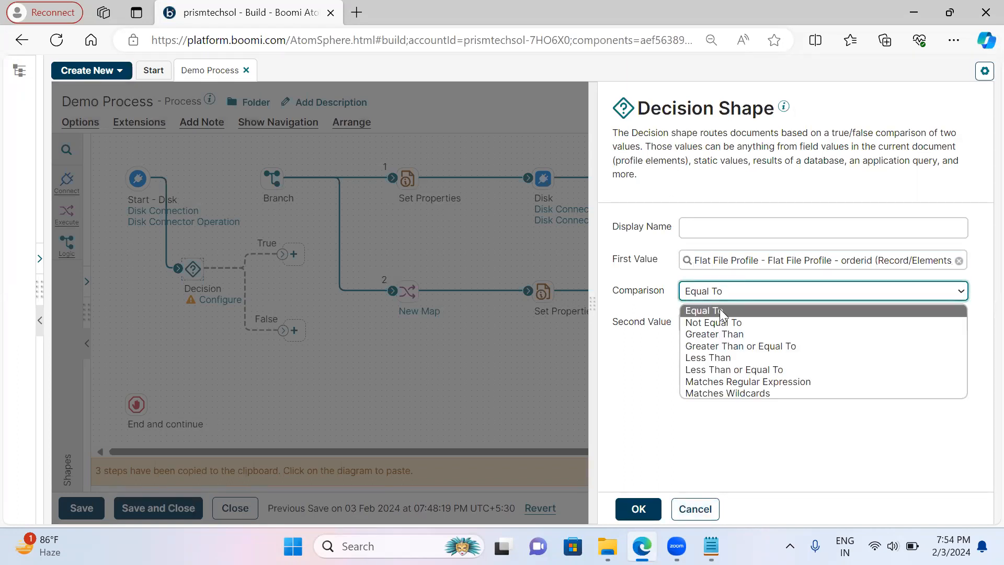
pyautogui.click(716, 334)
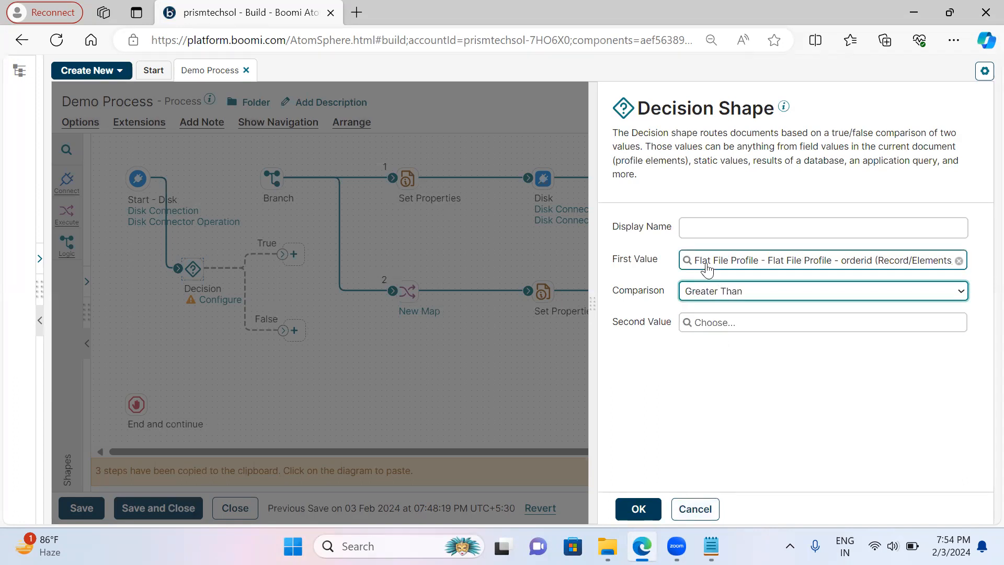
pyautogui.click(686, 322)
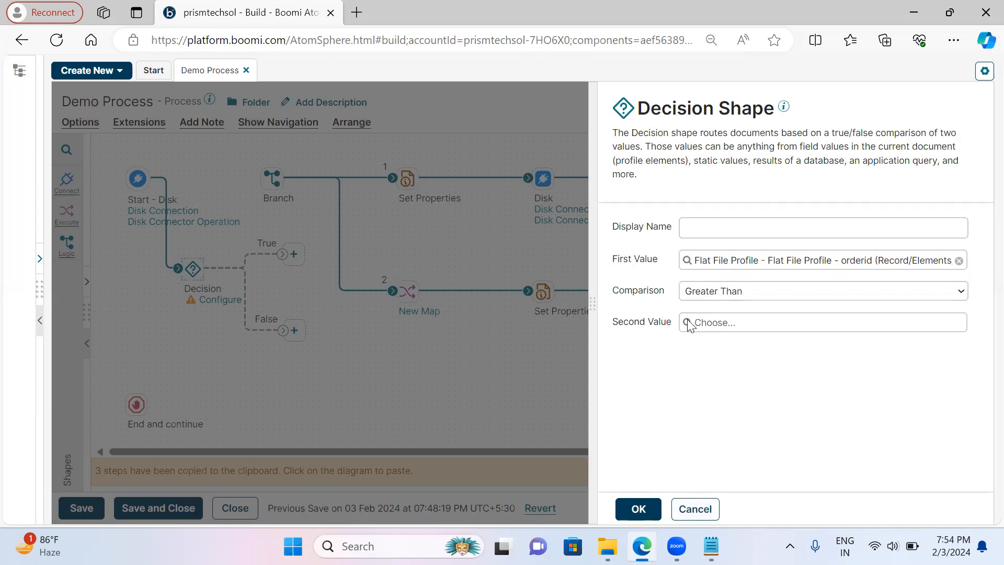
pyautogui.click(430, 155)
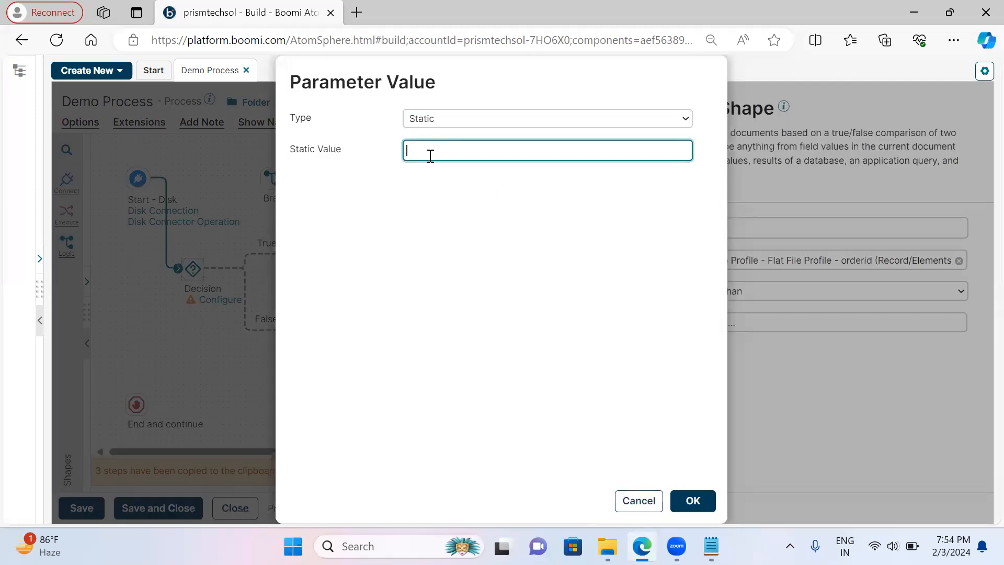
pyautogui.write('0')
pyautogui.click(693, 501)
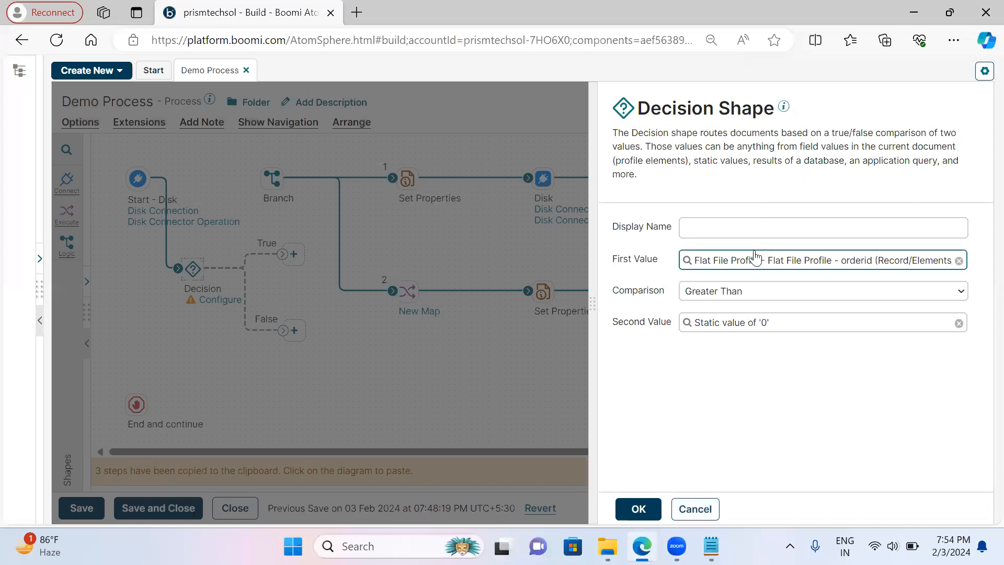
pyautogui.click(639, 508)
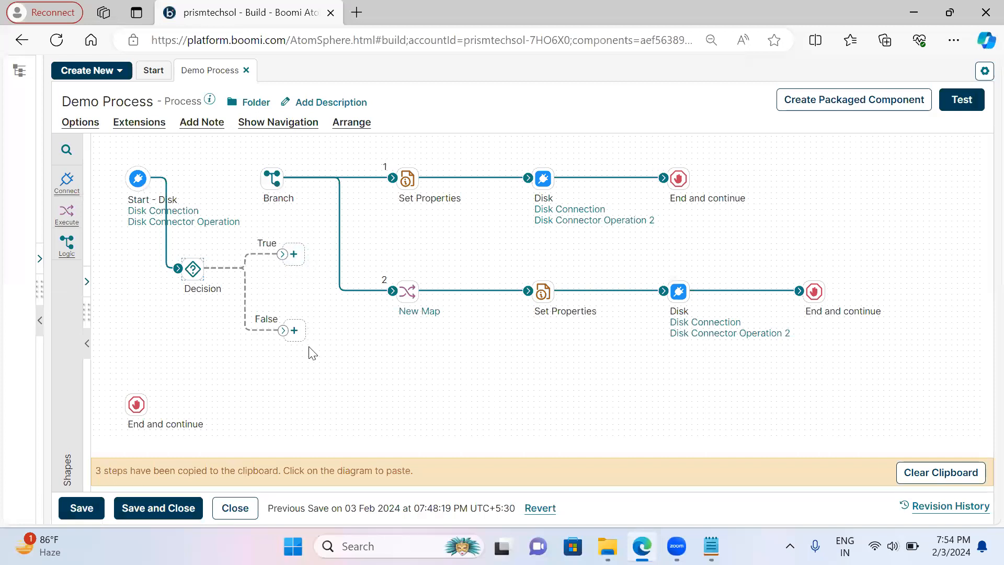
# - Attach the loose End and continue shape to Decision's True path and a copy of it to the lowered False path
pyautogui.moveTo(285, 330); pyautogui.dragTo(302, 353)
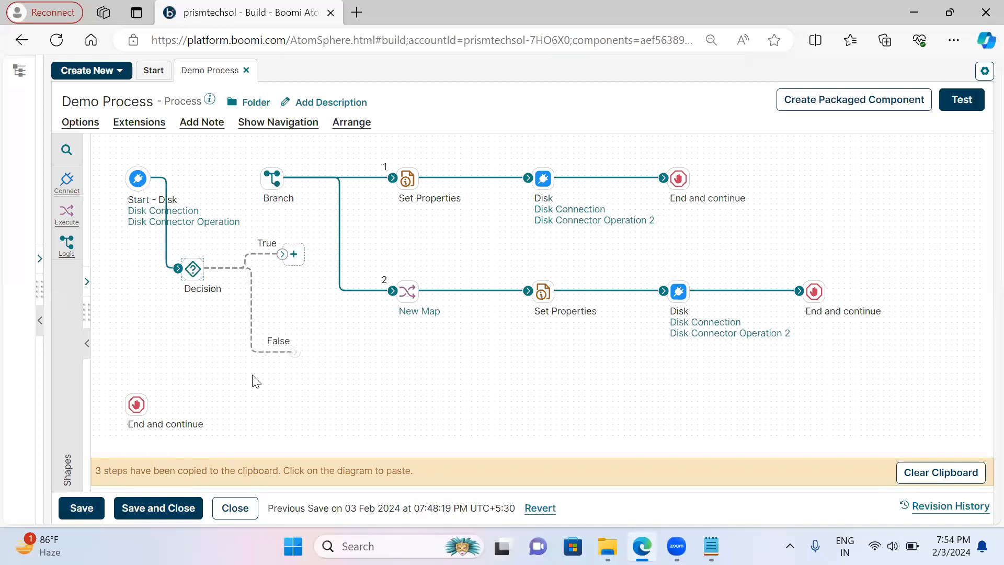
pyautogui.moveTo(135, 406)
pyautogui.moveTo(135, 406); pyautogui.dragTo(305, 246)
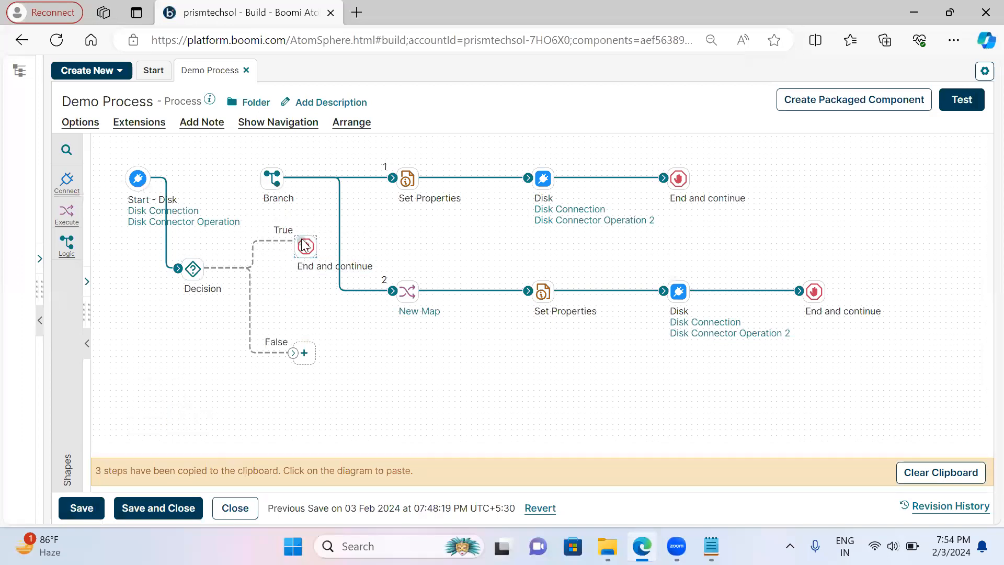
pyautogui.moveTo(307, 243)
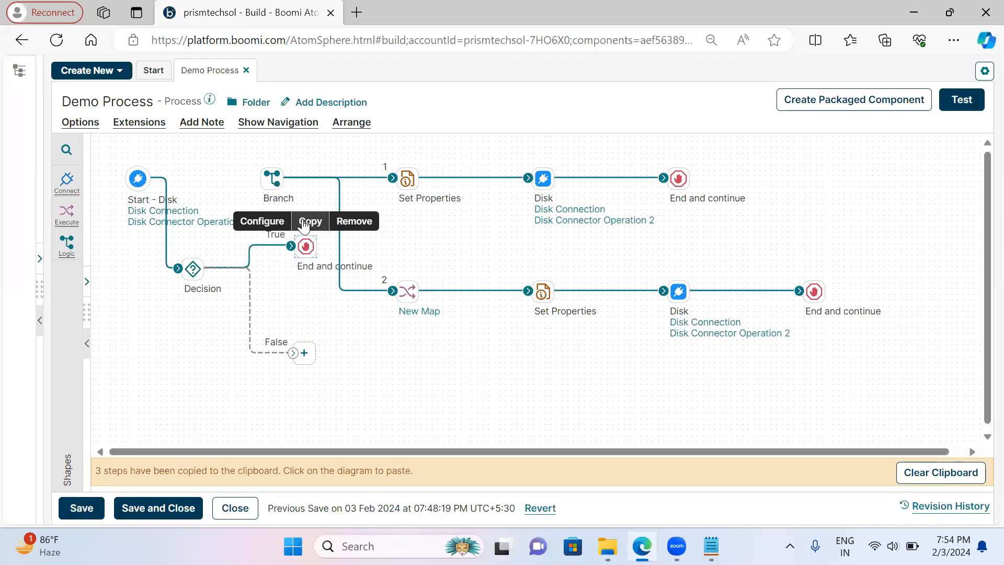
pyautogui.click(310, 220)
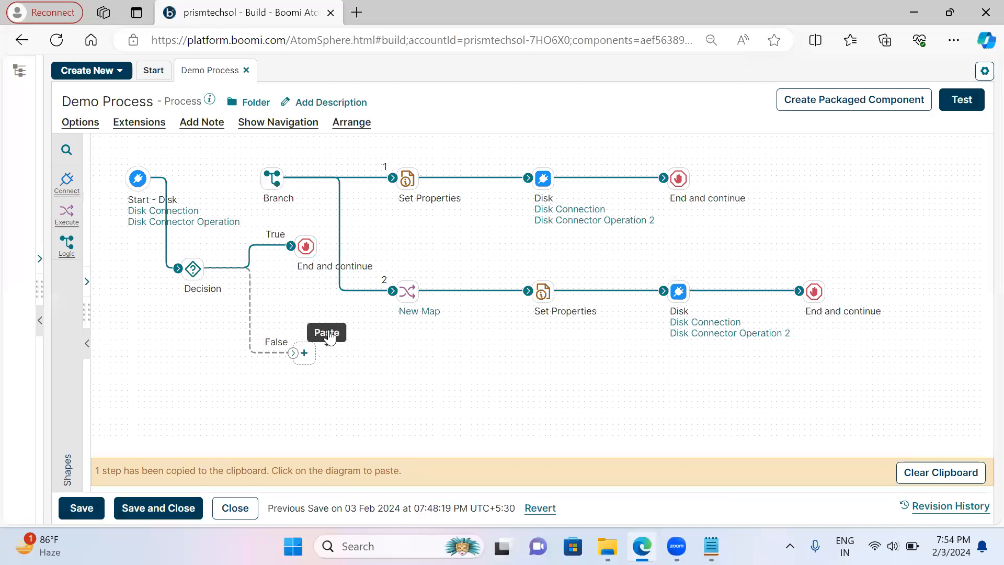
pyautogui.click(327, 342)
pyautogui.moveTo(293, 352)
pyautogui.mouseDown()
pyautogui.moveTo(339, 359)
pyautogui.moveTo(294, 358)
pyautogui.mouseUp()
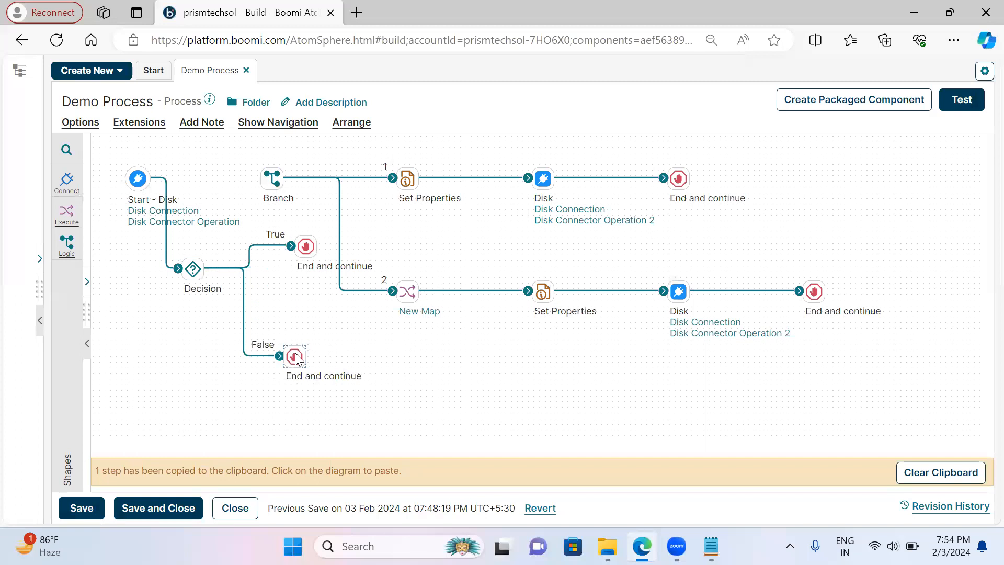
# - Save Demo Process with the completed Decision paths and check the order IDs in ordersdata in Notepad
pyautogui.click(82, 508)
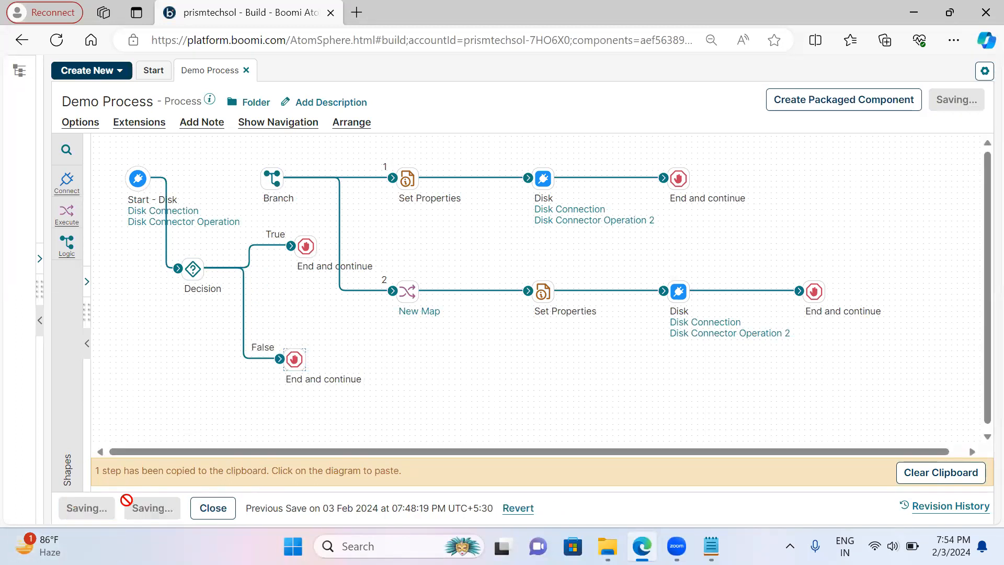
pyautogui.click(710, 546)
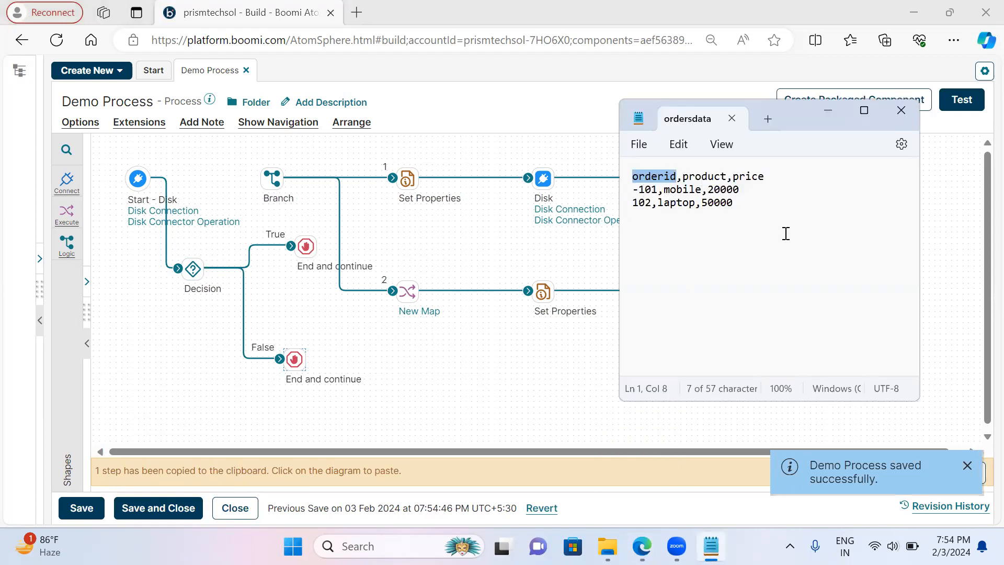
pyautogui.click(830, 111)
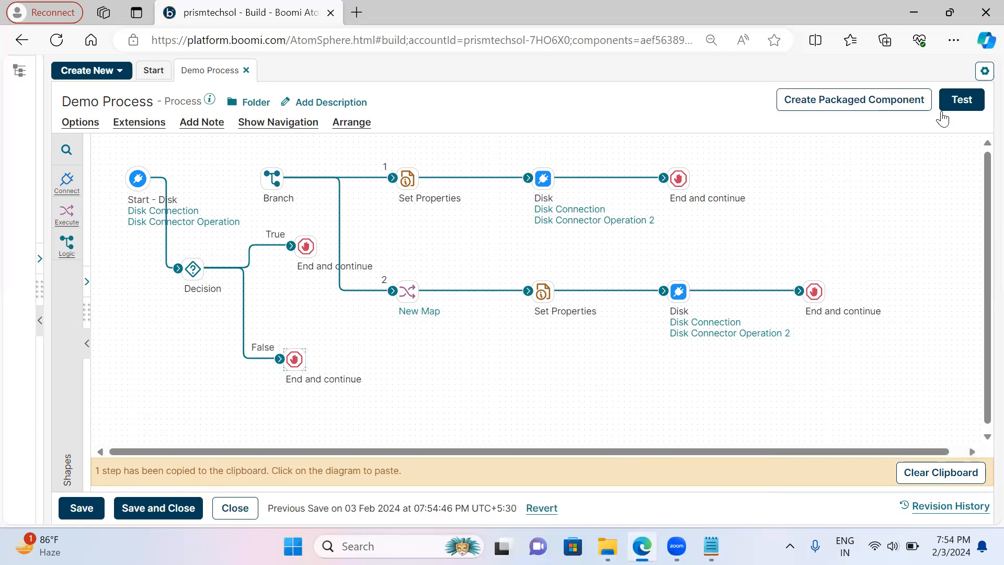
pyautogui.click(99, 517)
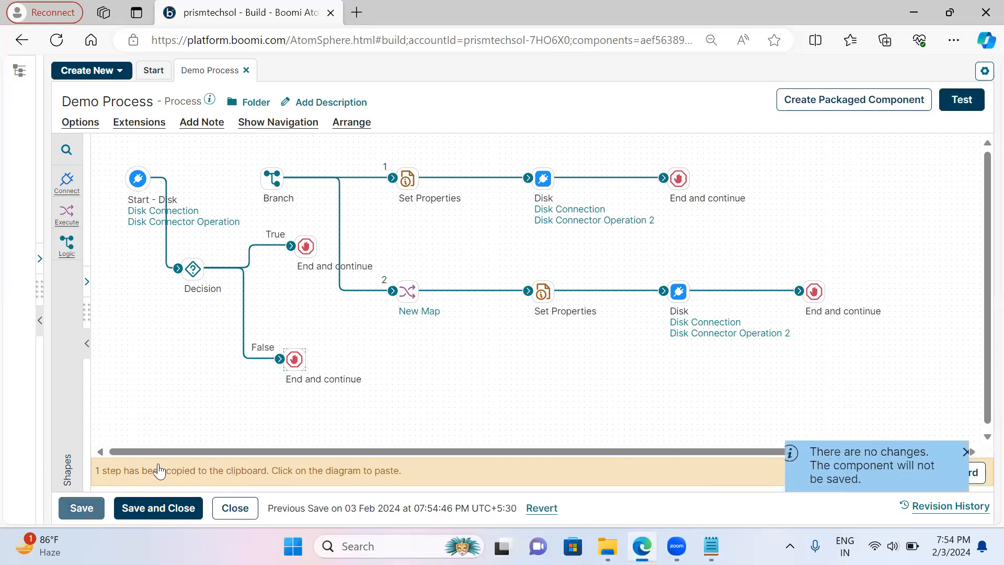
# - Run a new test of Demo Process on lenovo and bring up ordersdata in Notepad to compare with the executed path
pyautogui.click(960, 100)
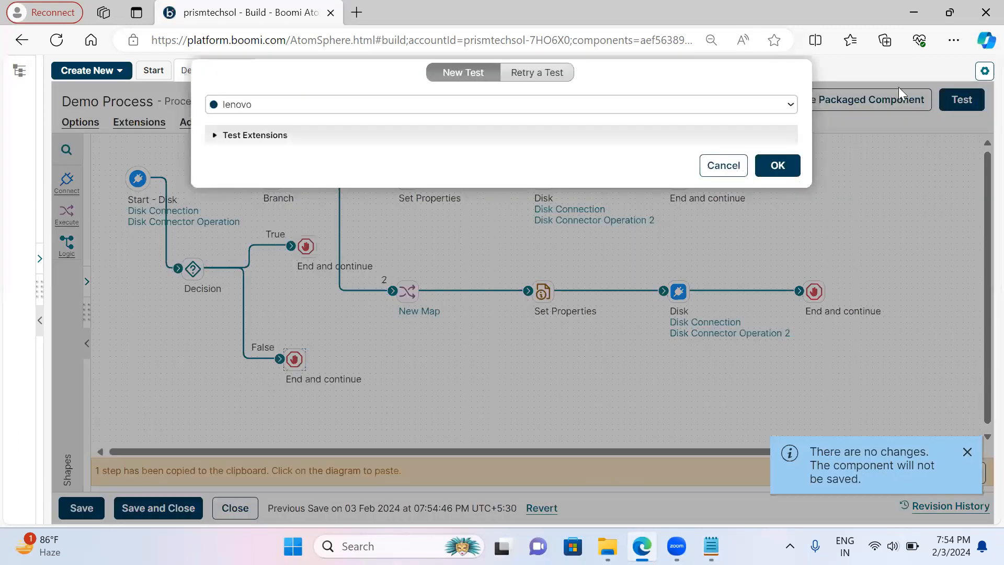
pyautogui.click(776, 165)
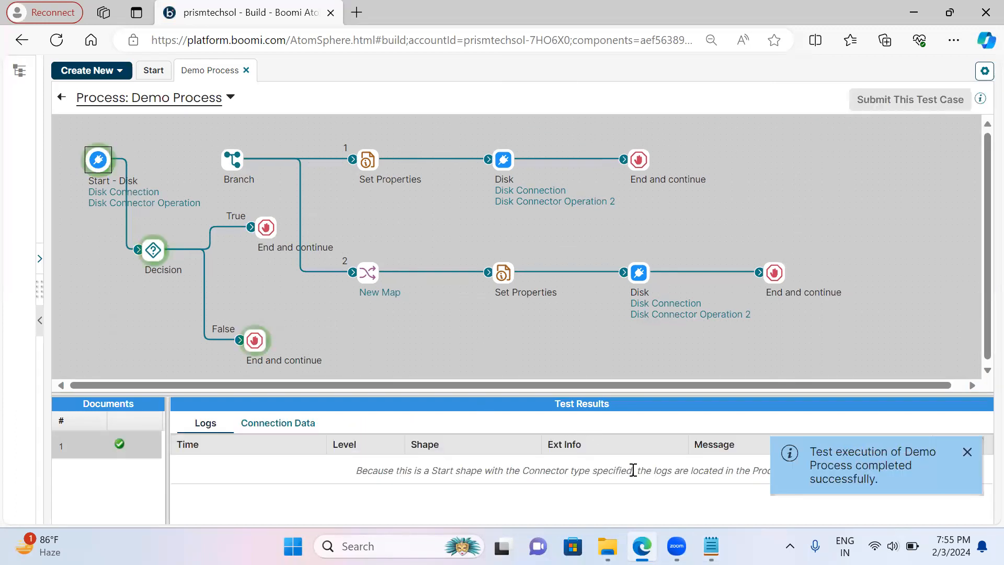
pyautogui.click(711, 546)
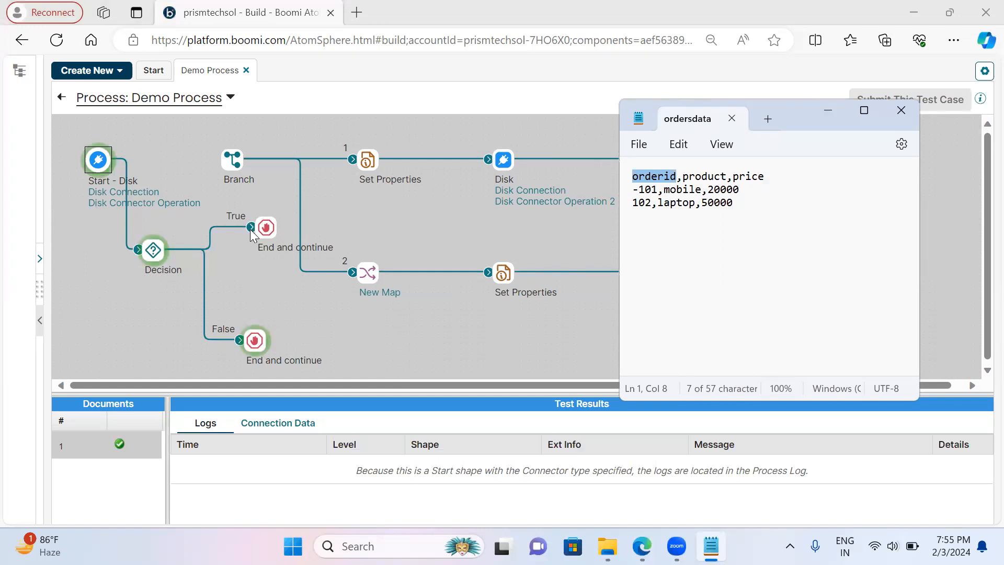
# - View the source data of the False path's End and continue shape and compare it with ordersdata in Notepad
pyautogui.click(256, 343)
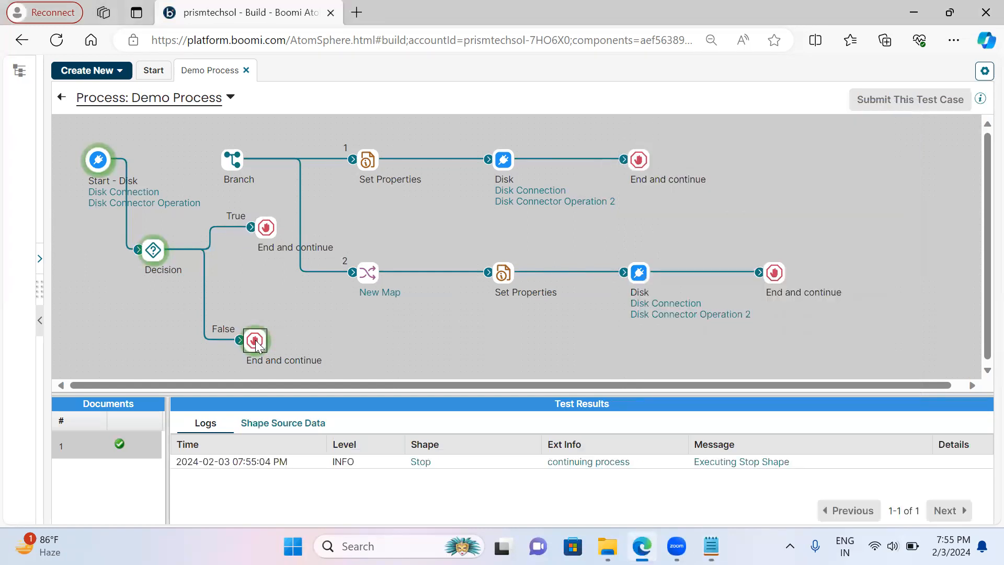
pyautogui.click(276, 430)
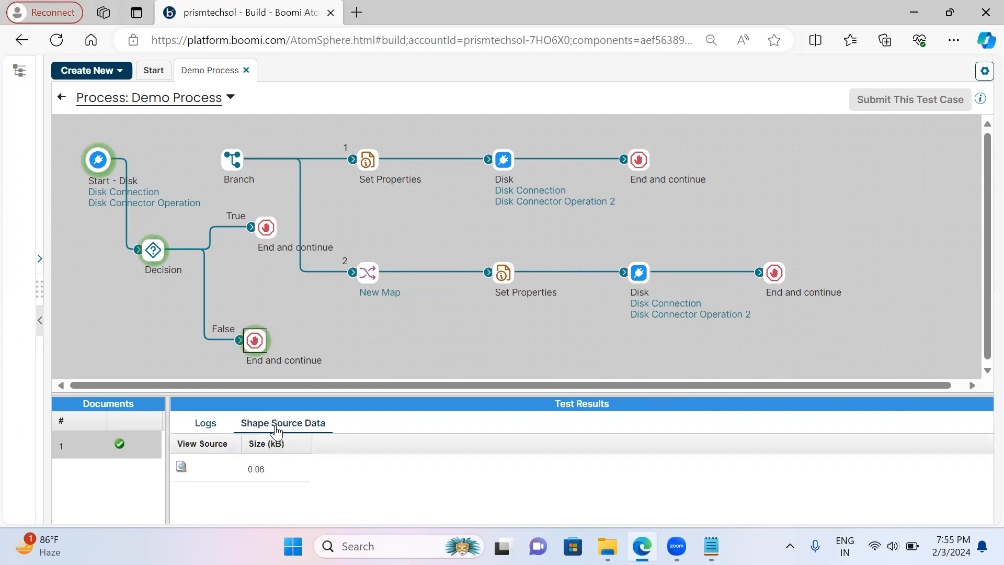
pyautogui.click(180, 468)
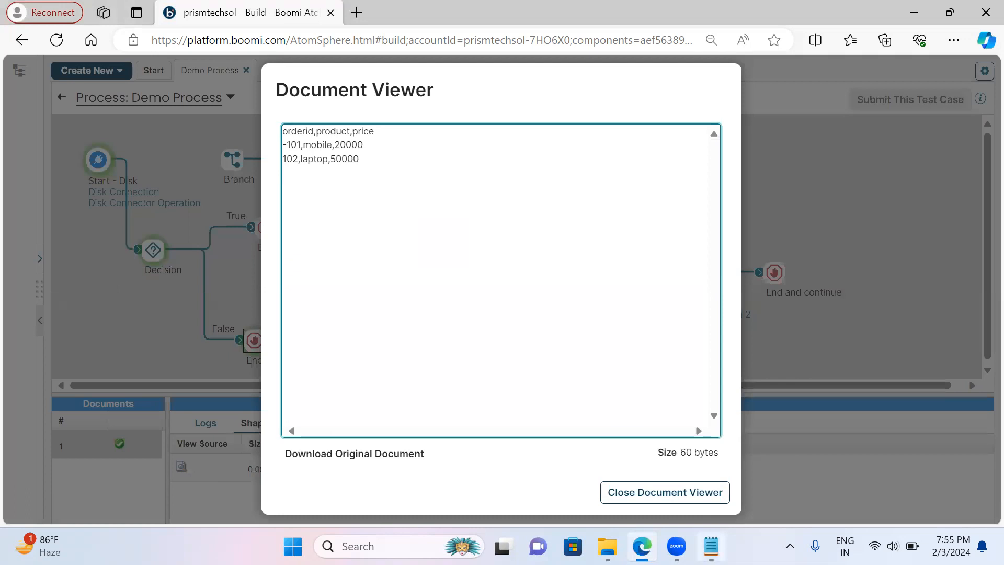
pyautogui.click(711, 546)
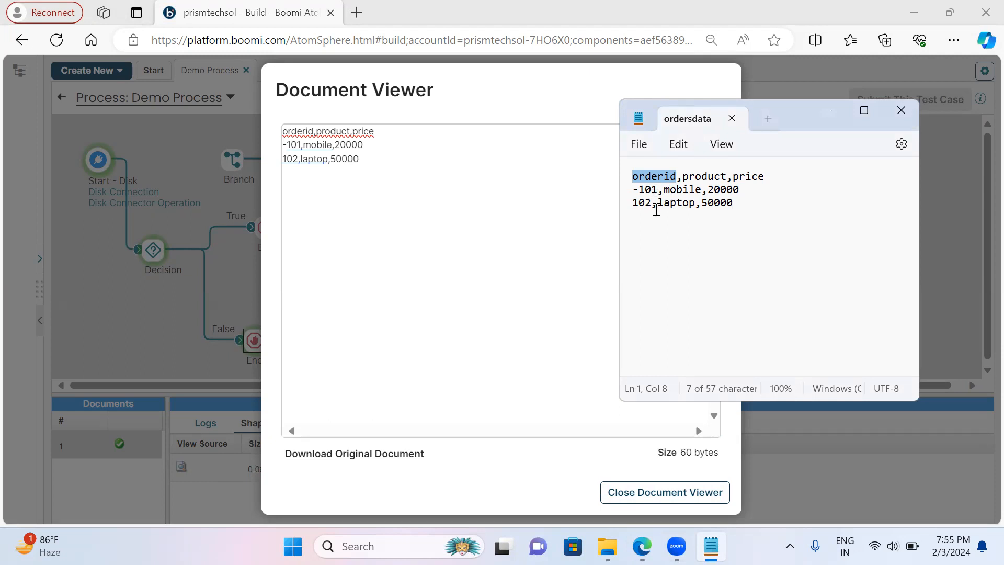
pyautogui.click(420, 191)
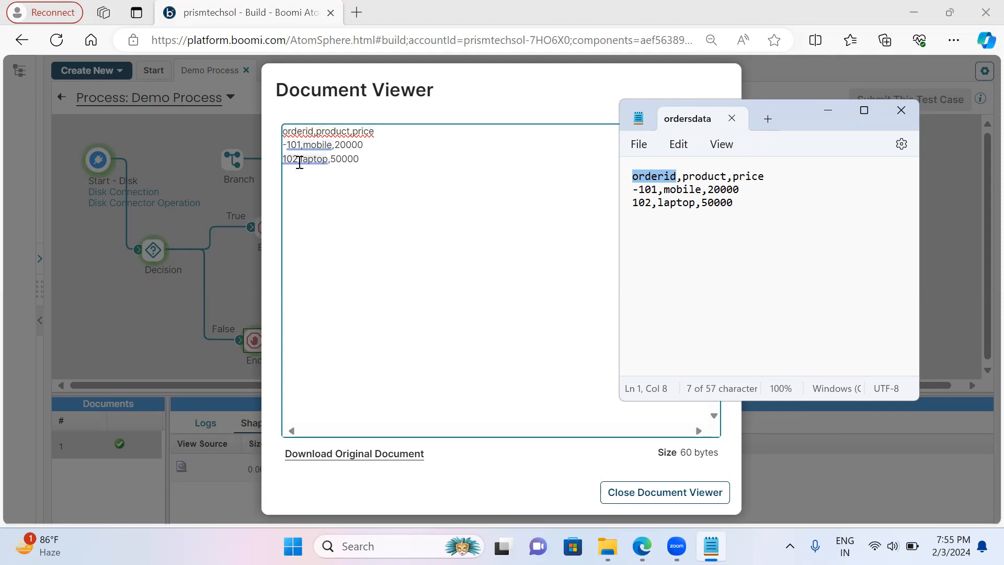
pyautogui.click(648, 472)
pyautogui.click(644, 490)
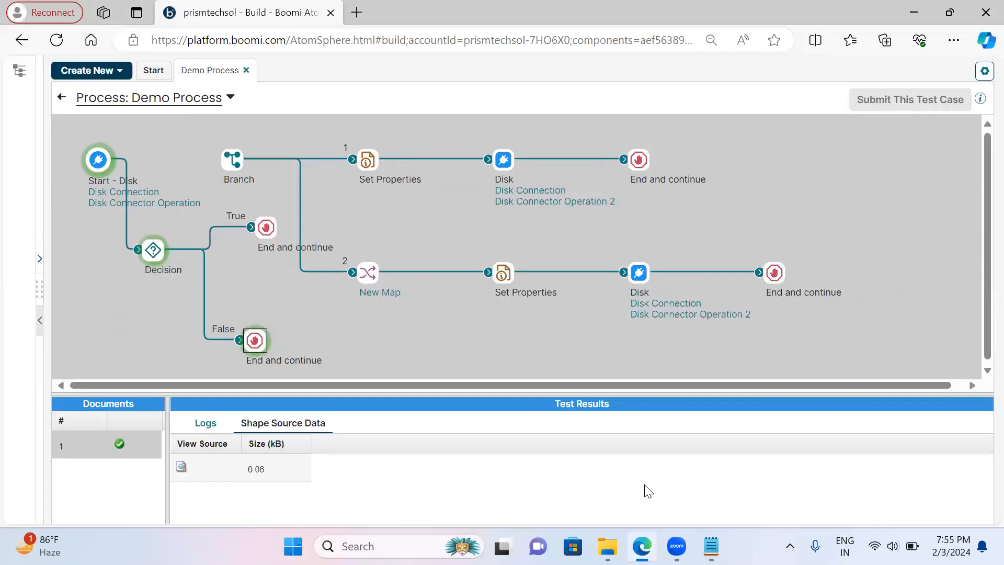
# - Change the order IDs in ordersdata to 101 for mobile and -102 for laptop, and save the file
pyautogui.click(61, 98)
pyautogui.click(711, 546)
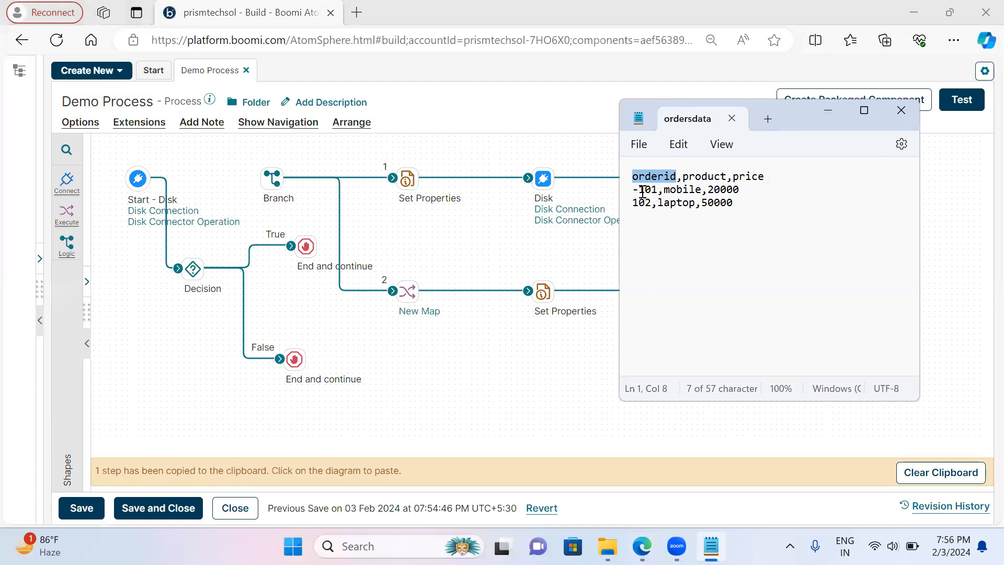
pyautogui.click(642, 191)
pyautogui.press('BackSpace')
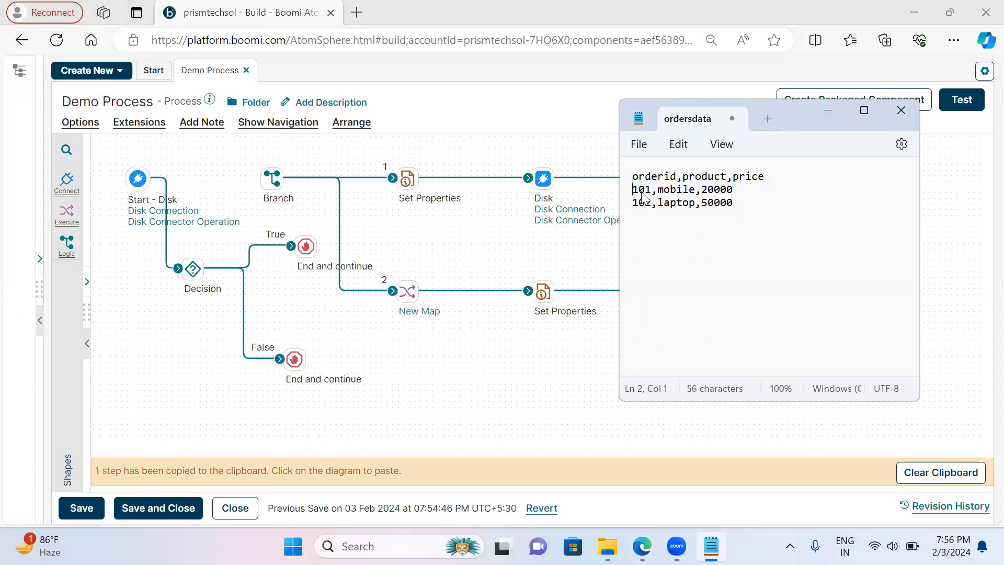
pyautogui.click(635, 202)
pyautogui.write('-')
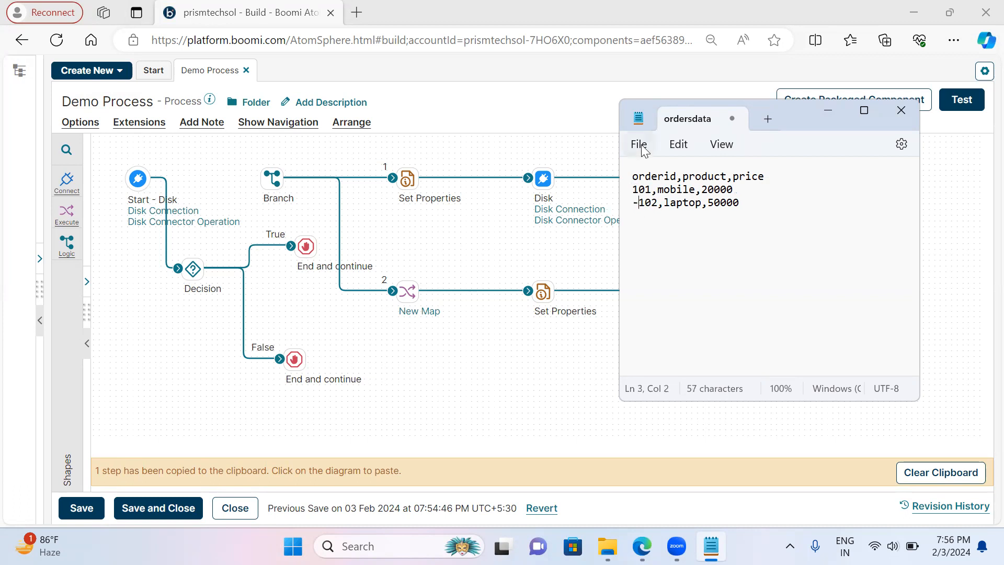
pyautogui.click(639, 144)
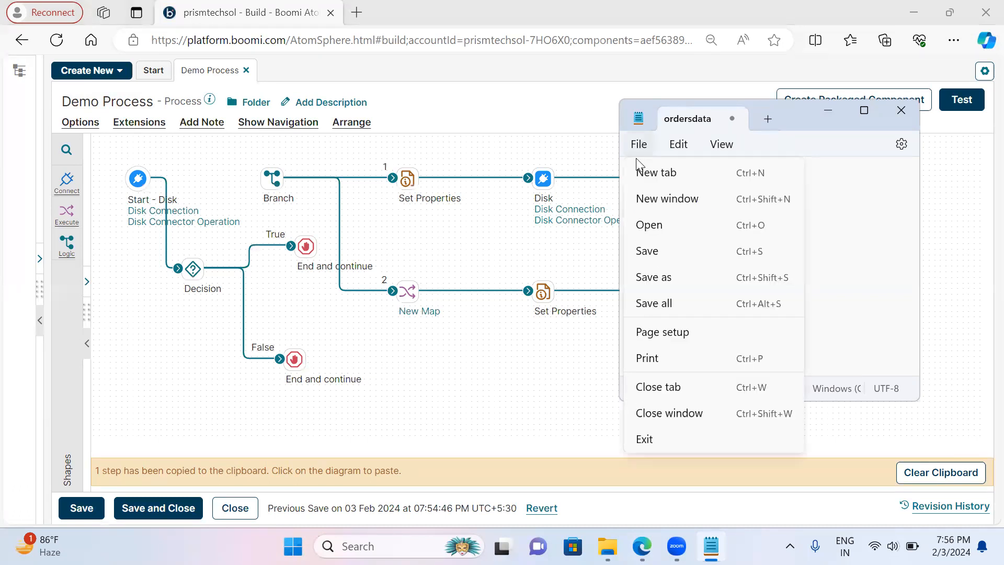
pyautogui.click(657, 254)
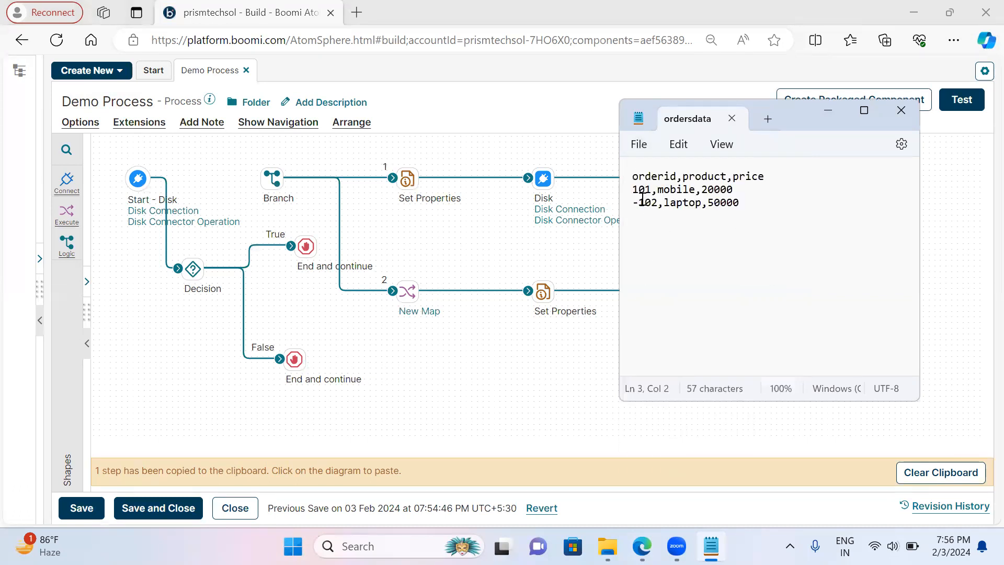
pyautogui.click(827, 111)
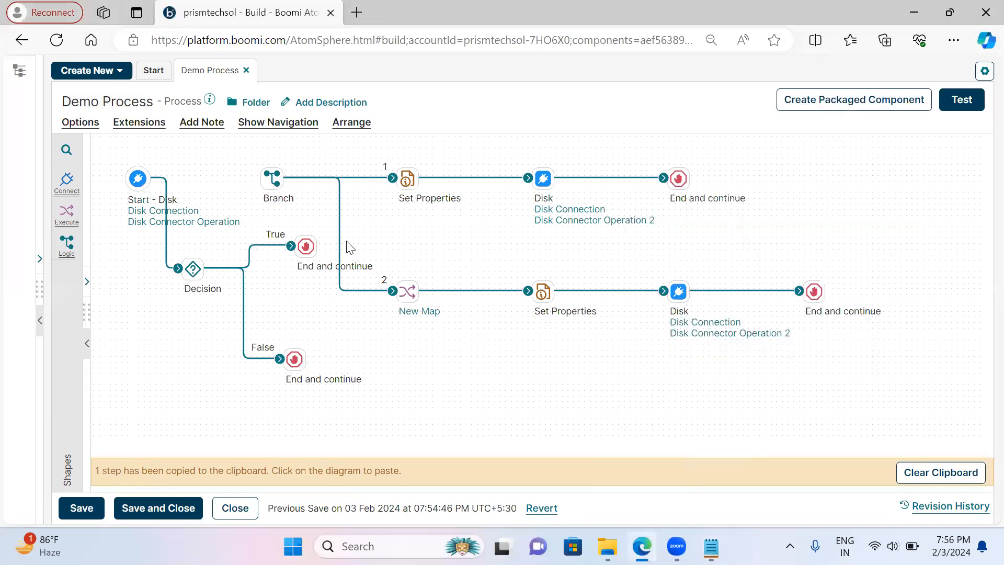
# - Run a new test of Demo Process on lenovo with the edited ordersdata file and bring up its records for comparison
pyautogui.click(81, 514)
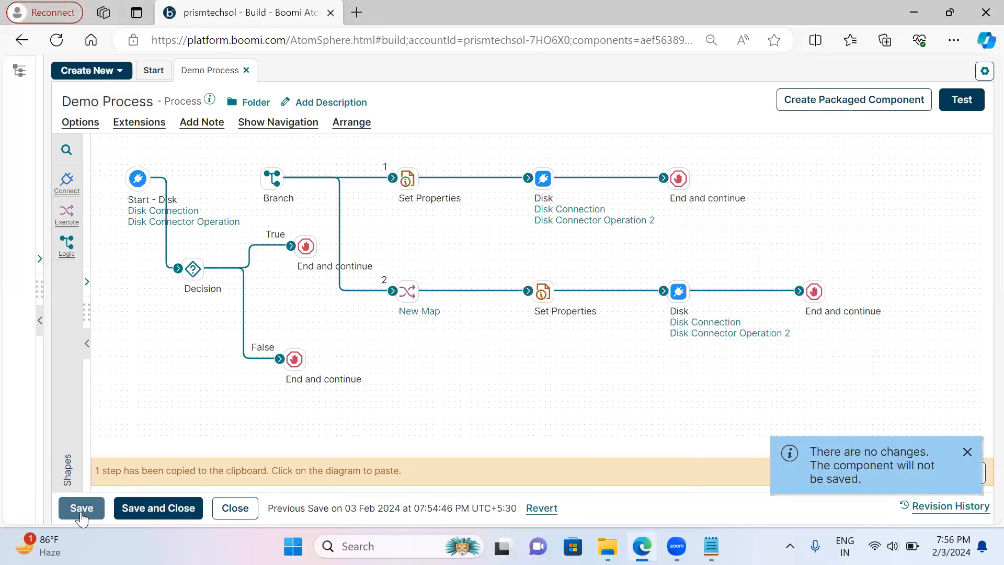
pyautogui.click(963, 105)
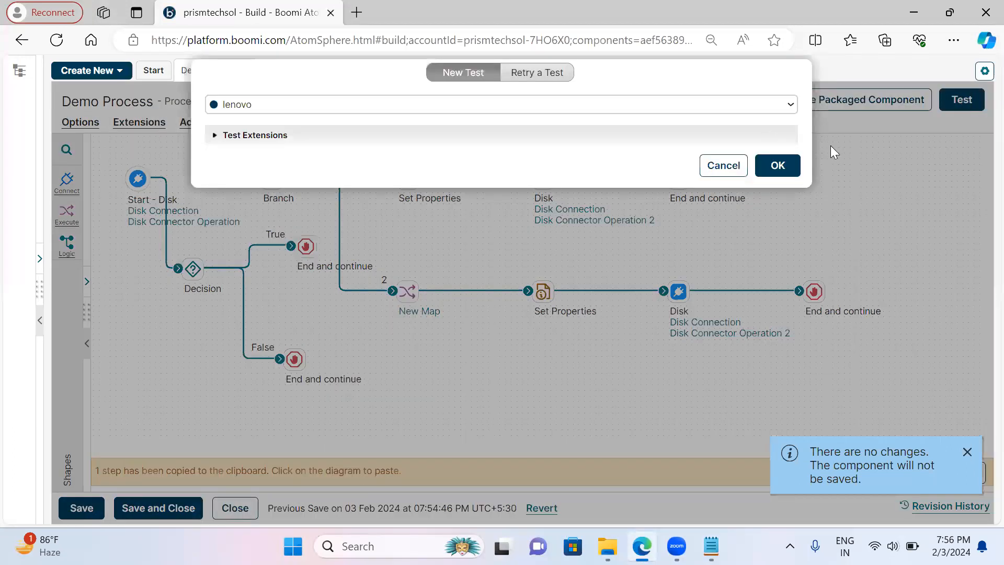
pyautogui.click(777, 166)
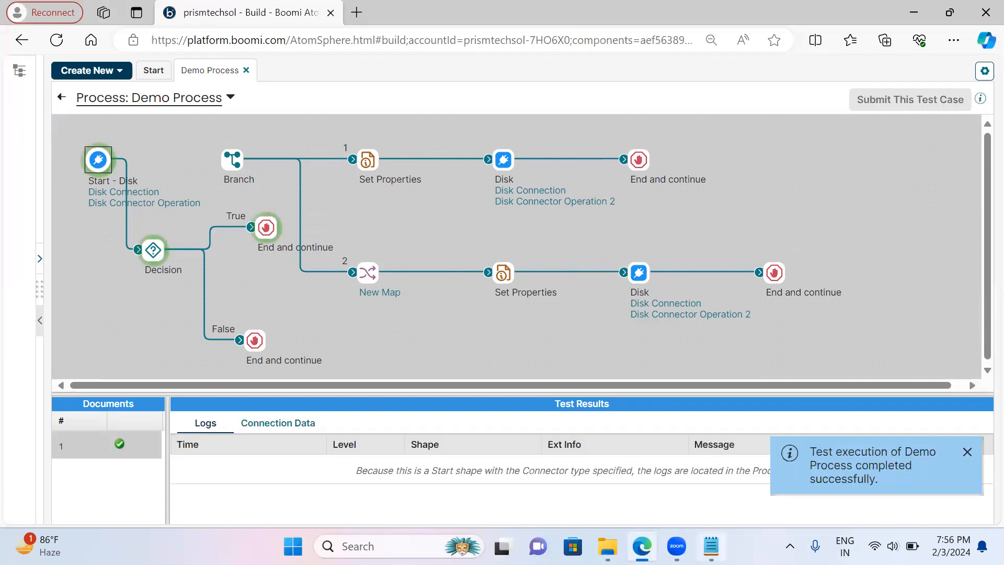
pyautogui.click(711, 546)
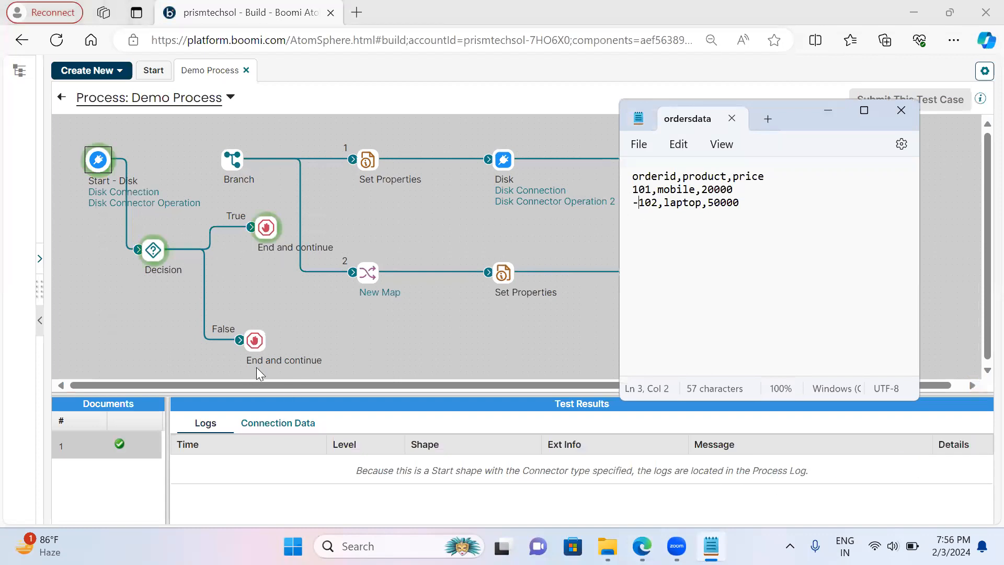
# - View the source data of the True path's End and continue shape and compare it with the edited ordersdata records
pyautogui.click(267, 231)
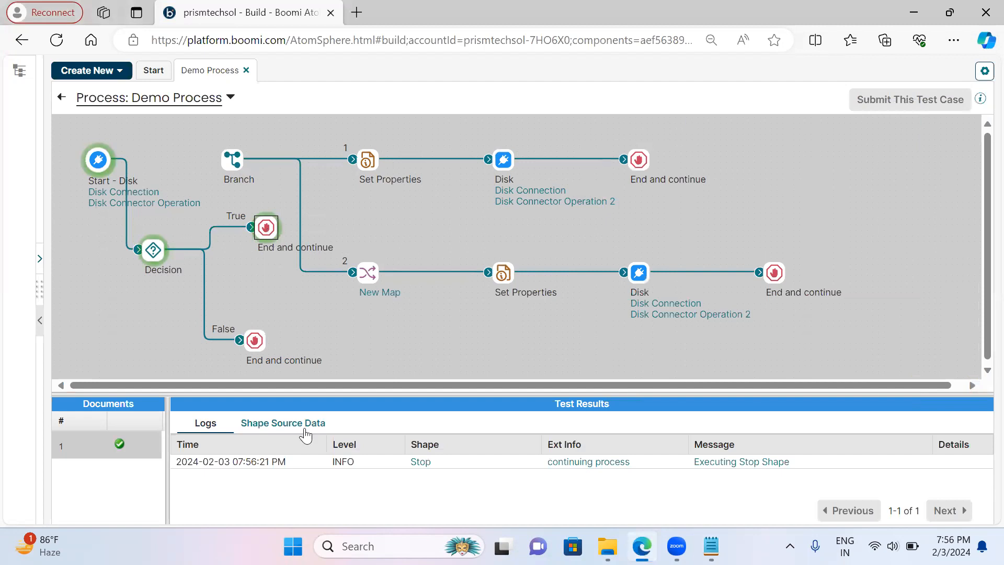
pyautogui.click(287, 430)
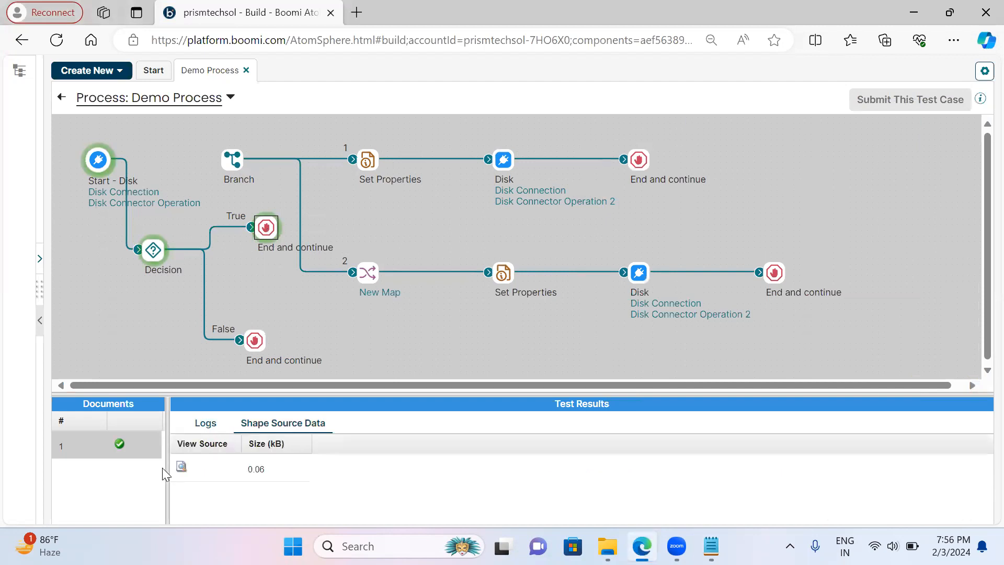
pyautogui.click(180, 468)
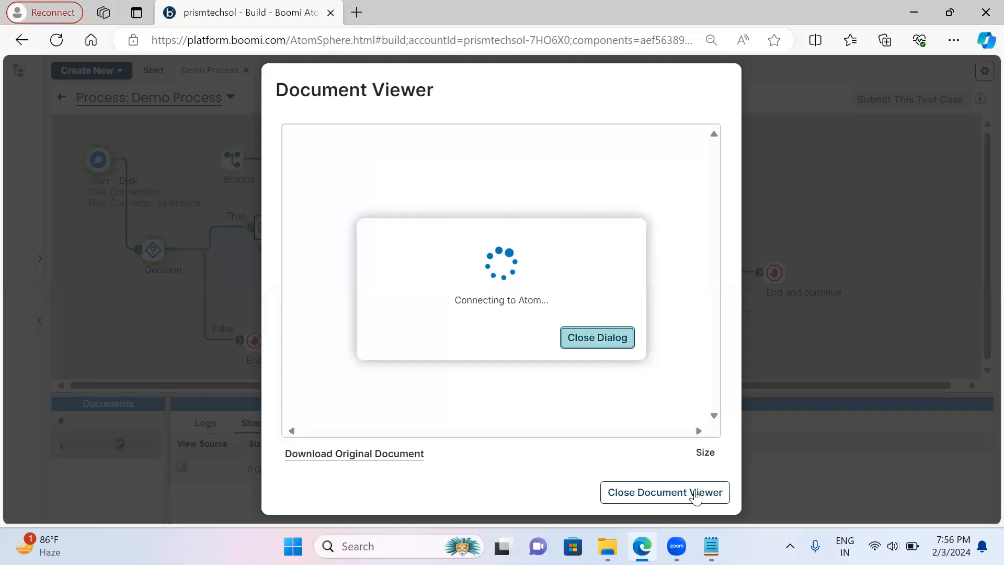
pyautogui.click(710, 546)
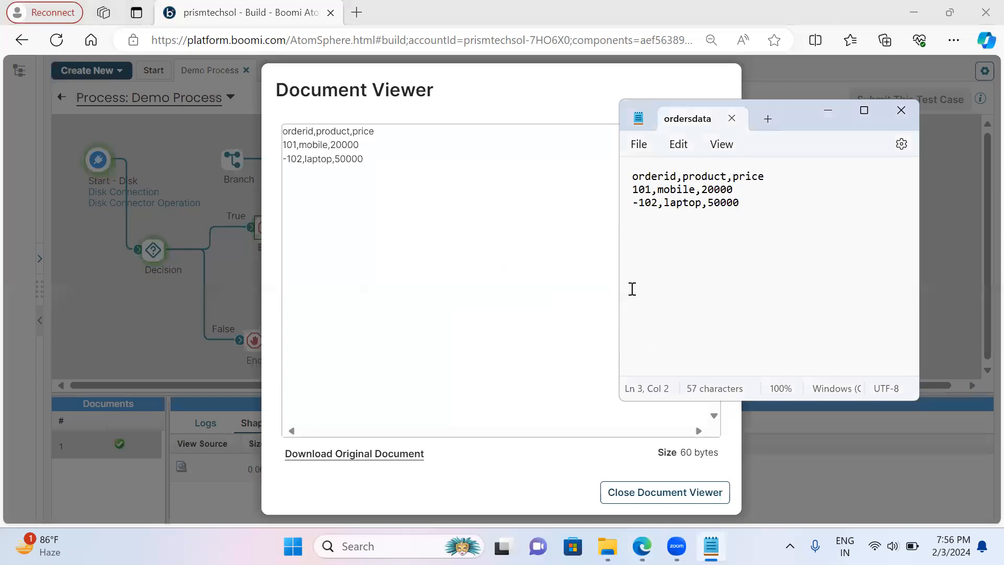
pyautogui.click(292, 150)
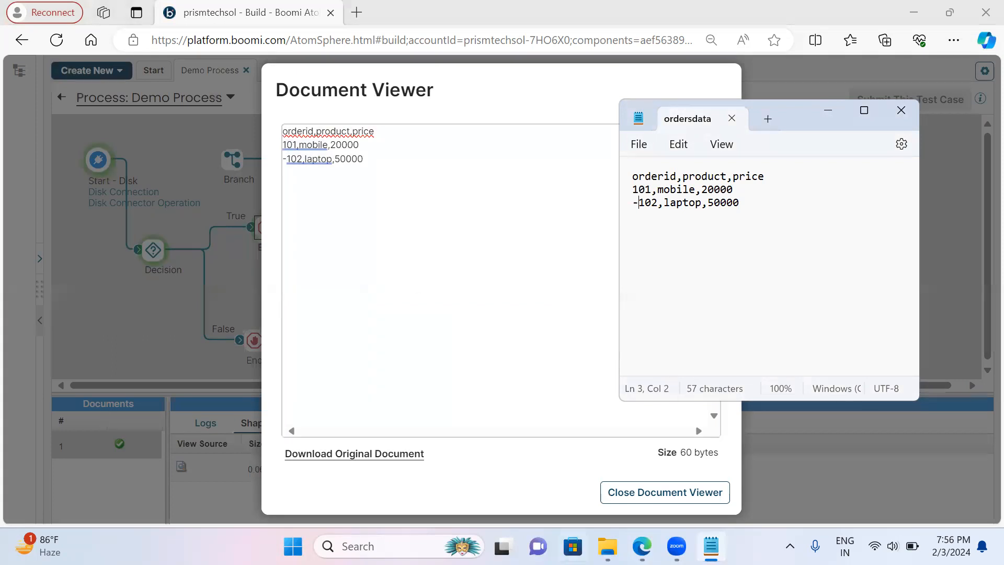
pyautogui.click(657, 497)
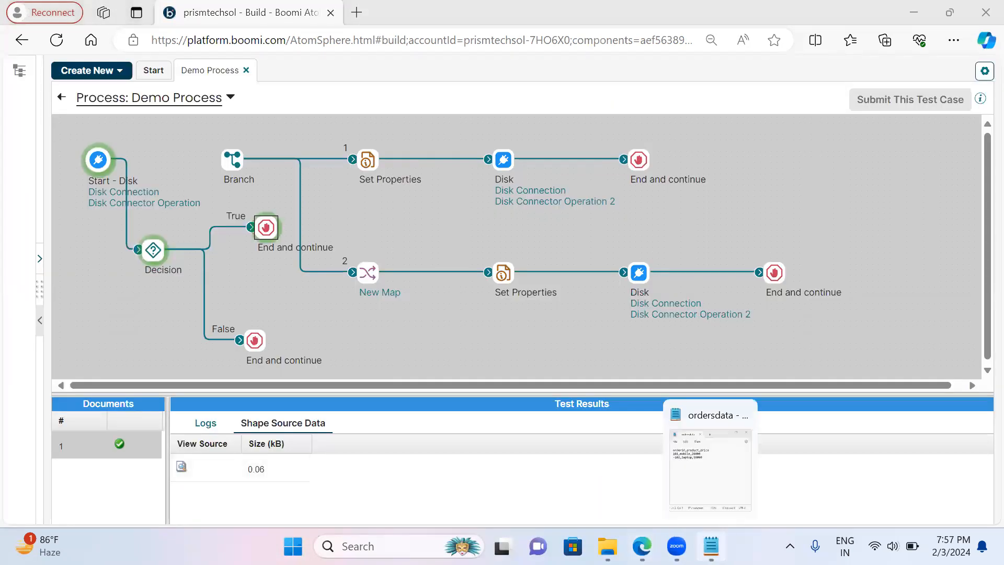
# - Review the 101,mobile,20000 record in ordersdata against the executed path, and hide Notepad
pyautogui.click(711, 546)
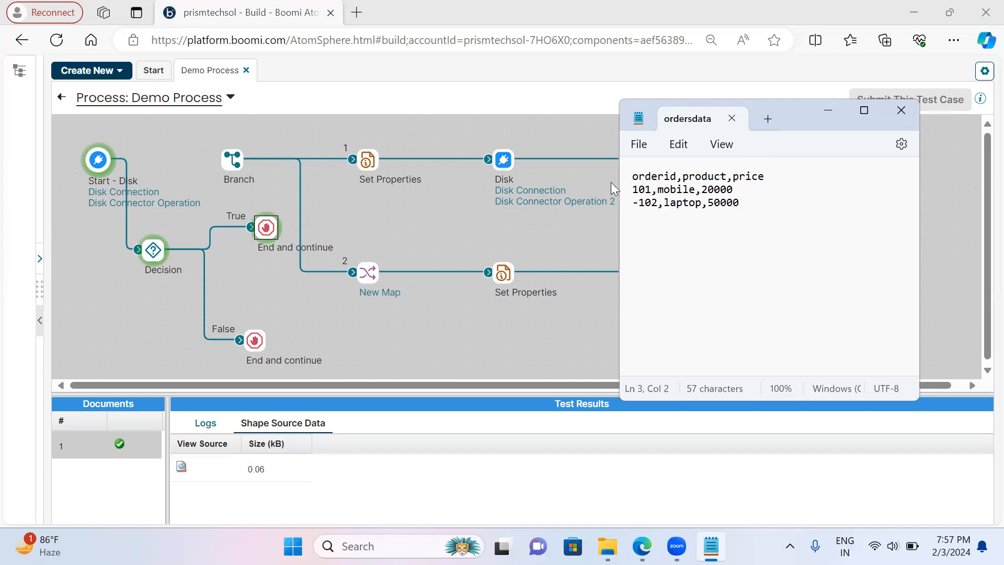
pyautogui.click(635, 181)
pyautogui.moveTo(635, 190); pyautogui.dragTo(736, 186)
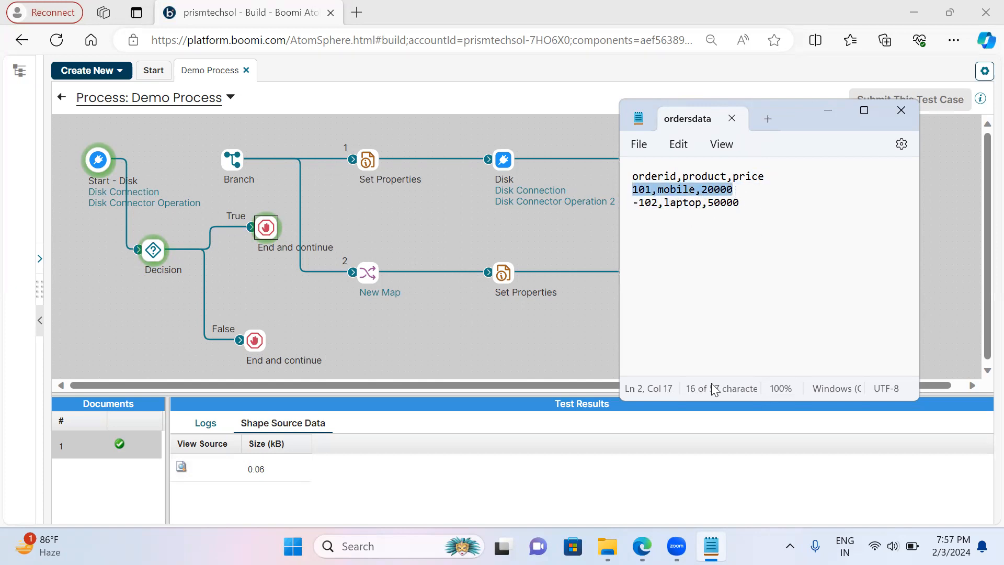
pyautogui.click(681, 261)
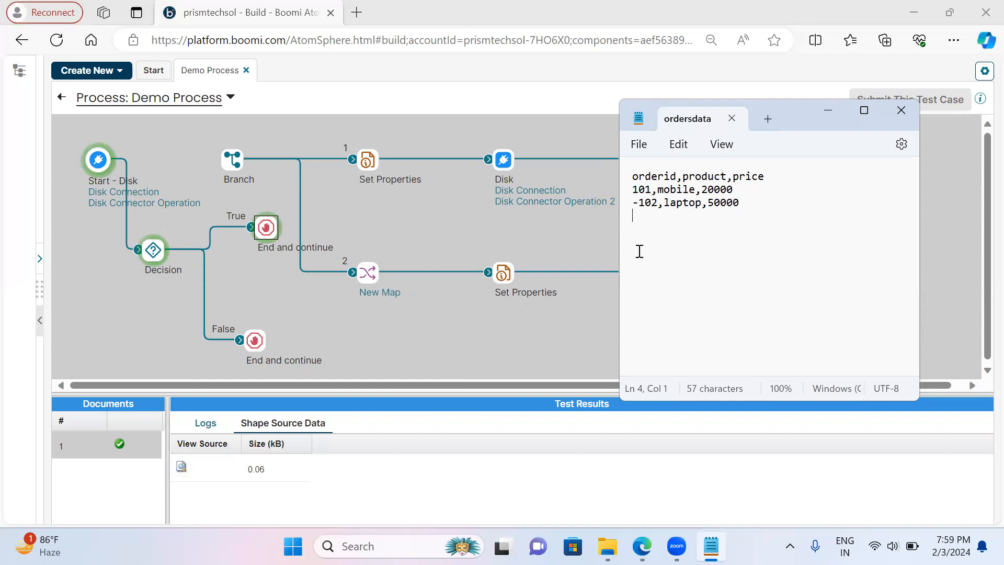
pyautogui.click(826, 114)
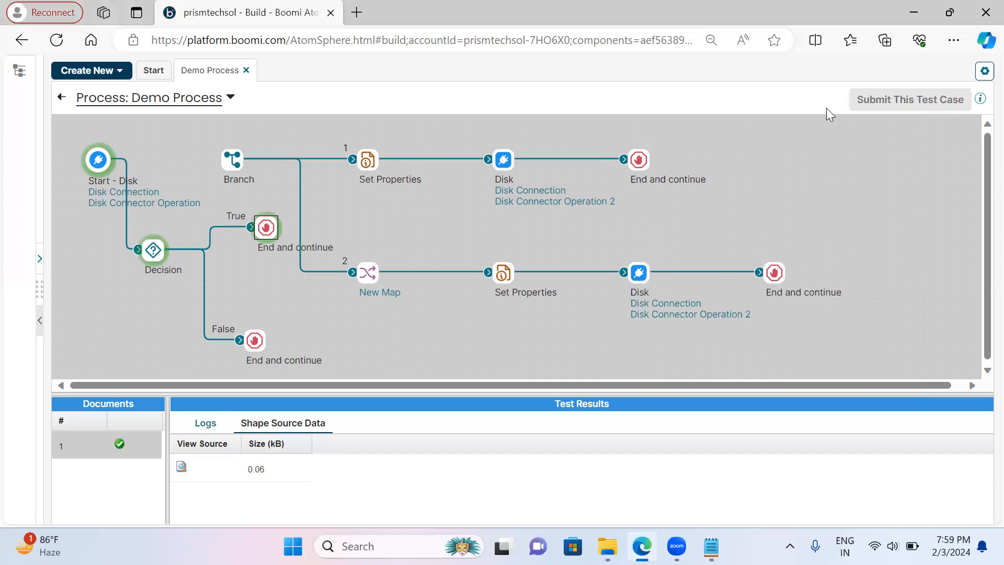
# - Disconnect Start - Disk from Decision in Demo Process and add a Data Process shape without processing steps below Decision
pyautogui.click(62, 99)
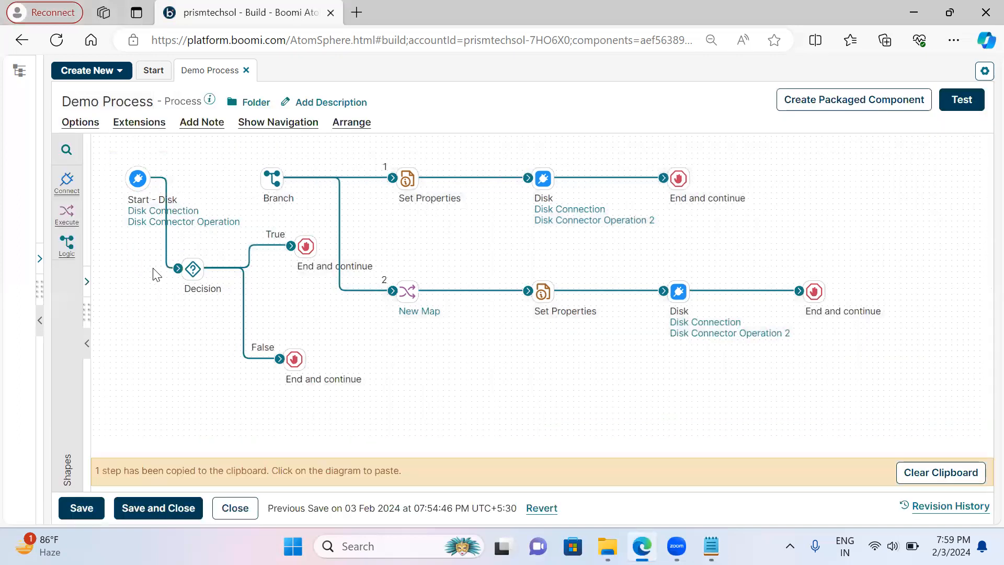
pyautogui.moveTo(179, 266); pyautogui.dragTo(183, 244)
pyautogui.click(65, 152)
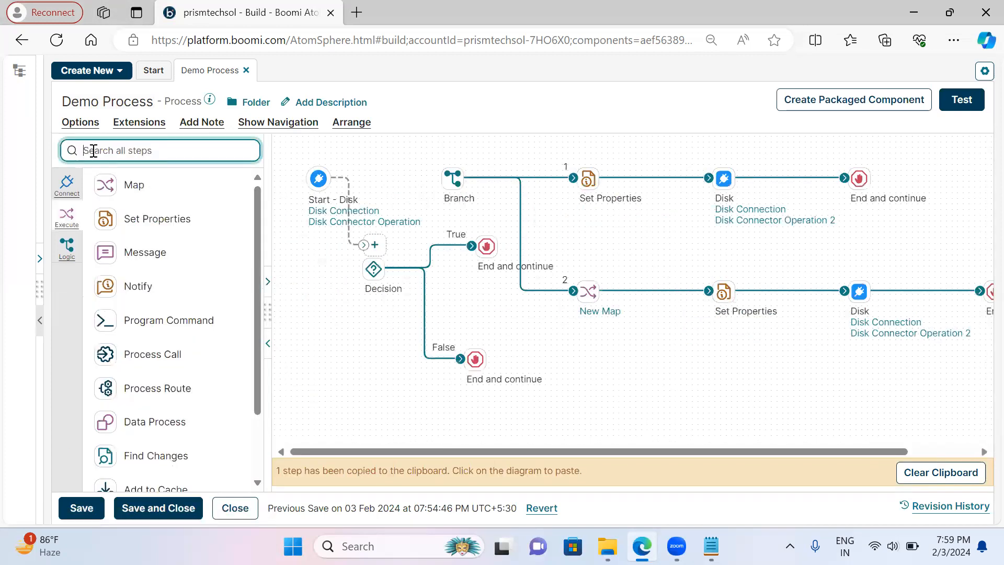
pyautogui.write('data')
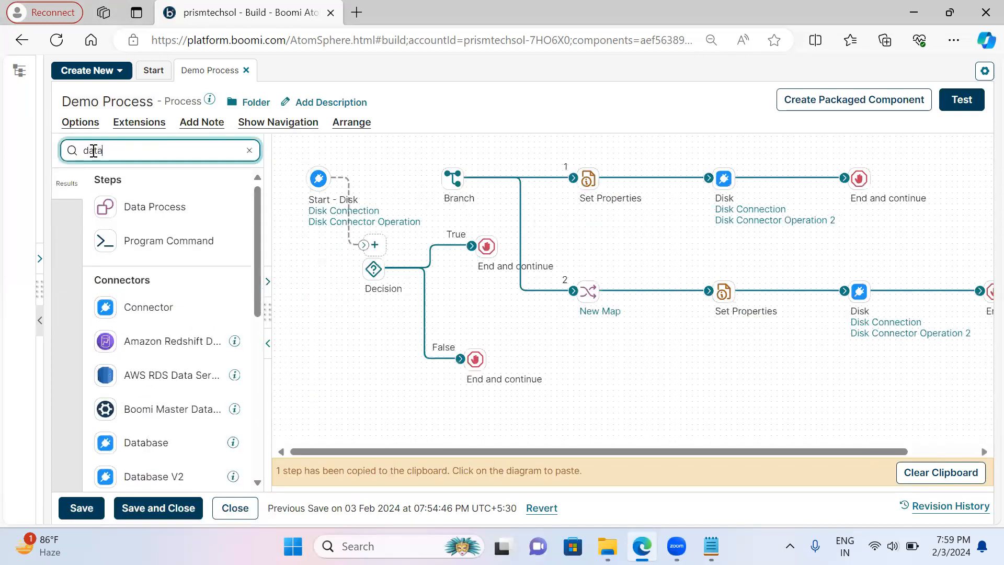
pyautogui.moveTo(137, 208); pyautogui.dragTo(379, 330)
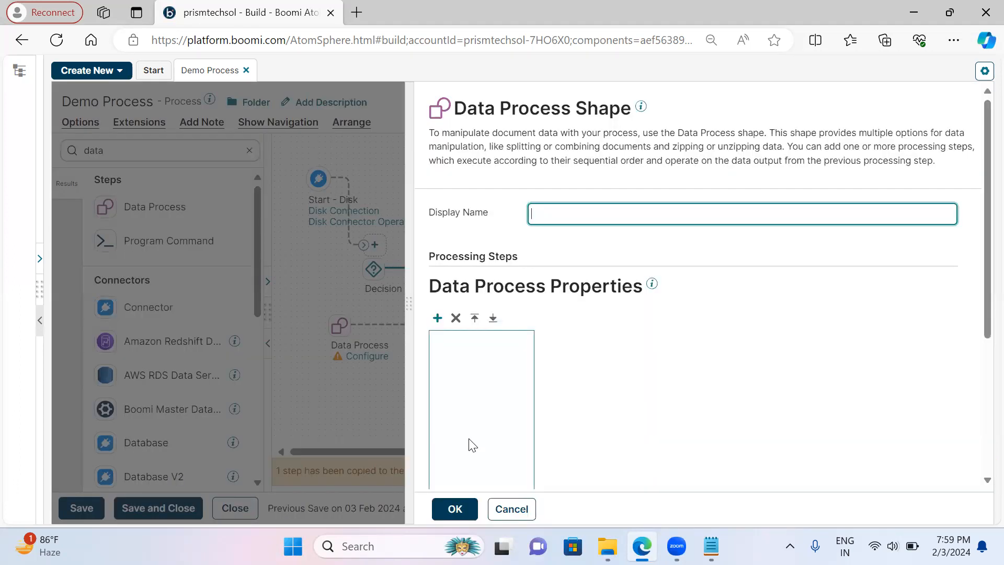
pyautogui.click(457, 507)
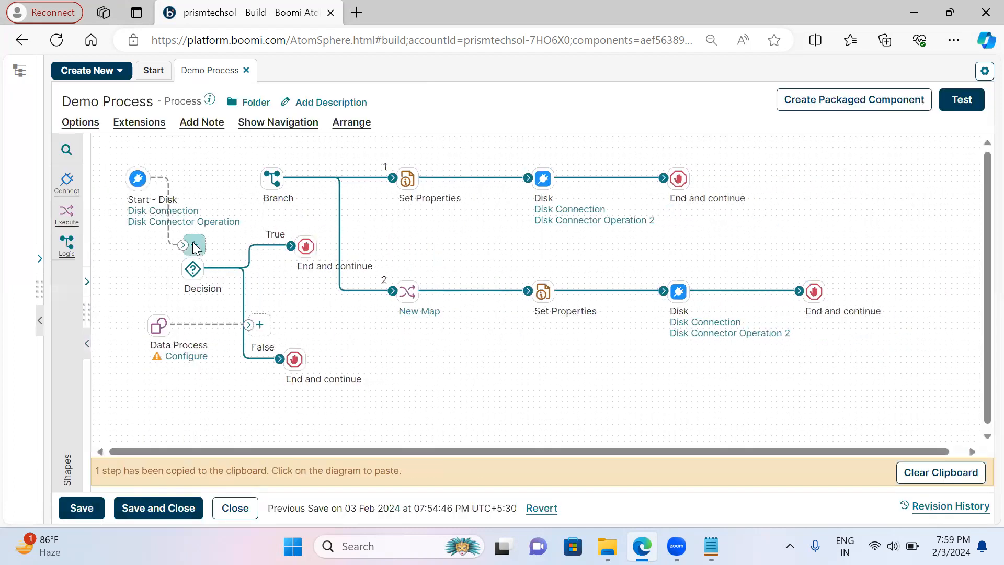
# - Connect Start - Disk to the Data Process shape, placing Data Process below Start and shifting Decision away from it
pyautogui.moveTo(183, 245); pyautogui.dragTo(157, 335)
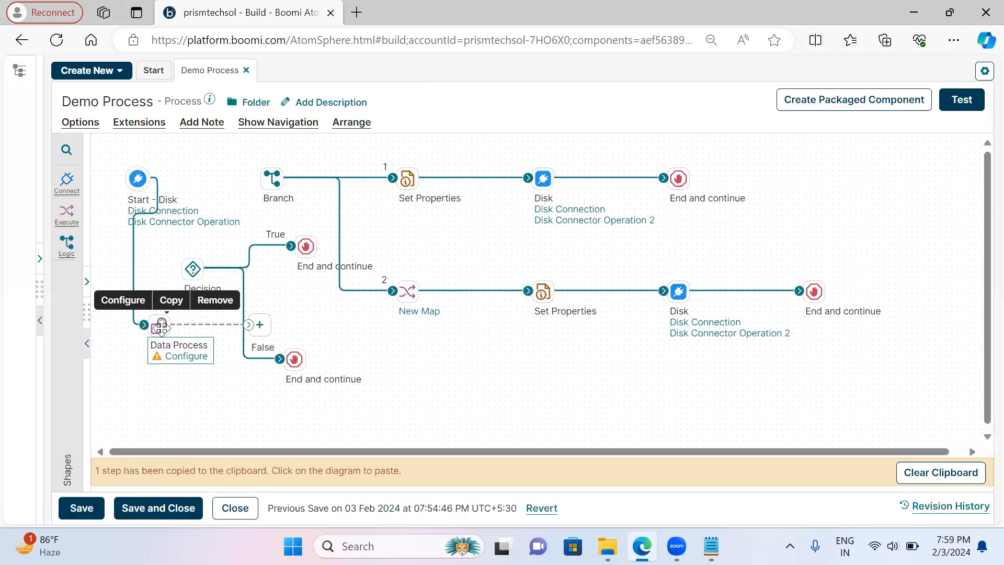
pyautogui.moveTo(207, 283); pyautogui.dragTo(251, 294)
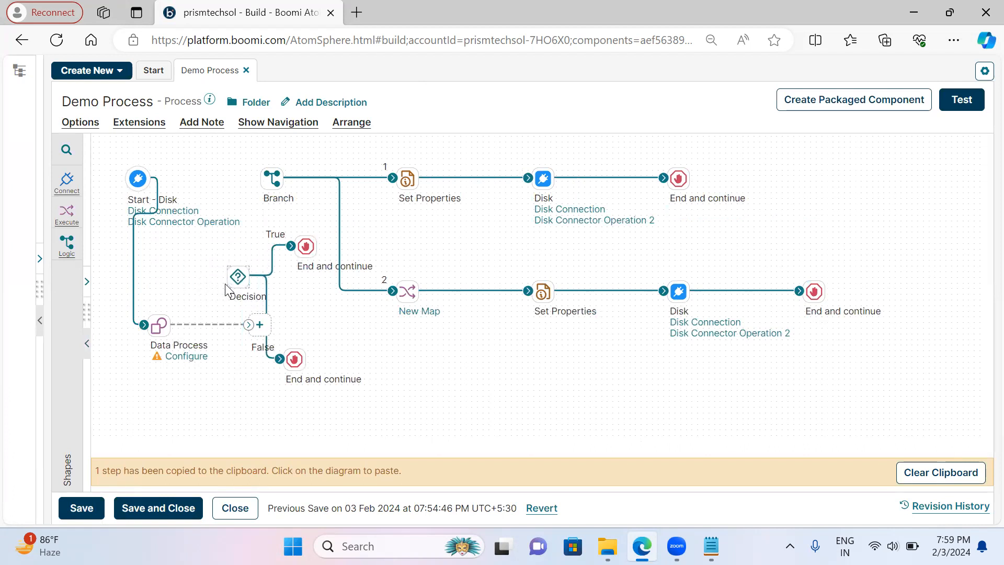
pyautogui.moveTo(158, 325); pyautogui.dragTo(141, 248)
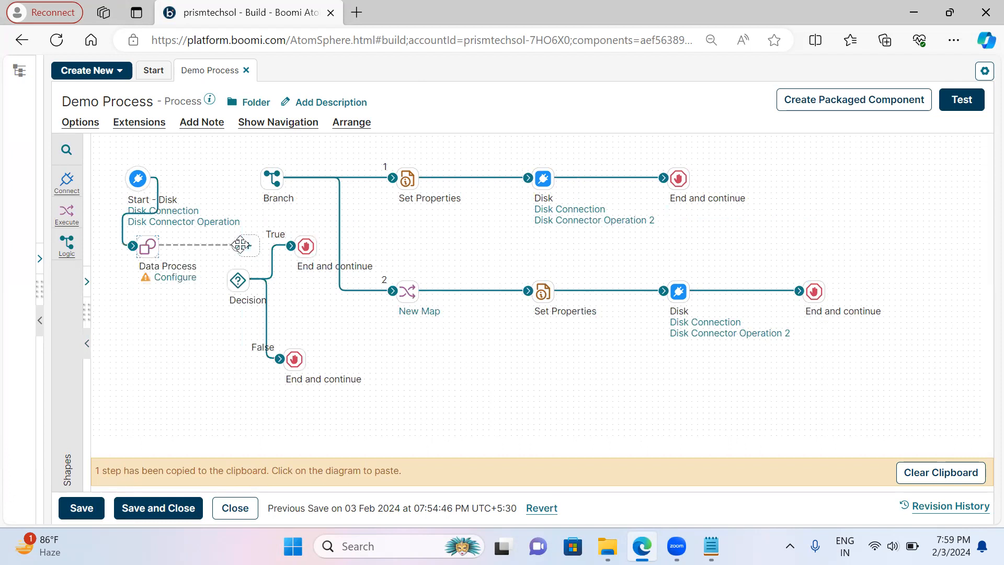
pyautogui.moveTo(211, 239); pyautogui.dragTo(209, 248)
pyautogui.moveTo(145, 244); pyautogui.dragTo(146, 332)
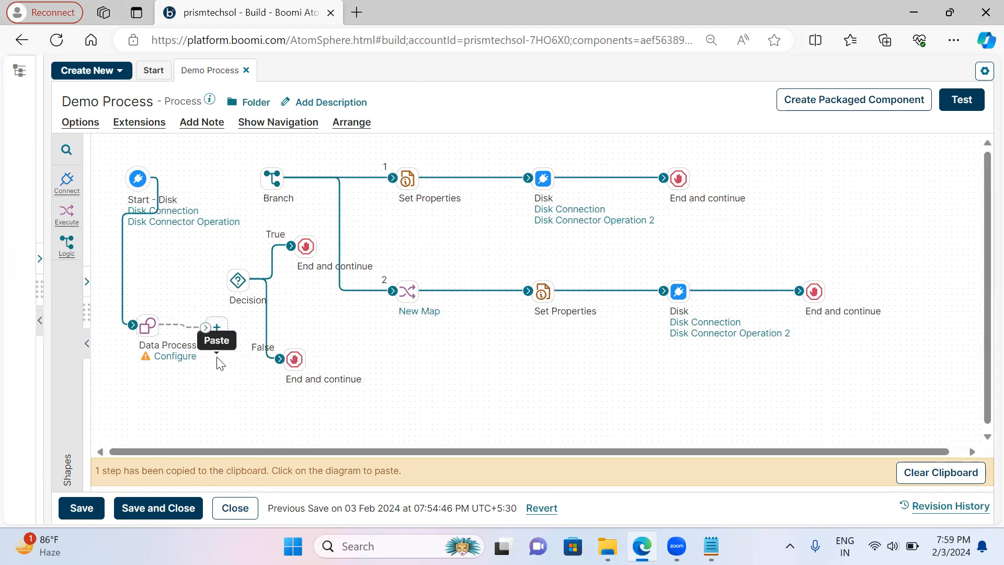
# - Paste the copied End and continue shape onto Data Process's output, lower Data Process slightly, and check the ordersdata records in Notepad
pyautogui.click(220, 349)
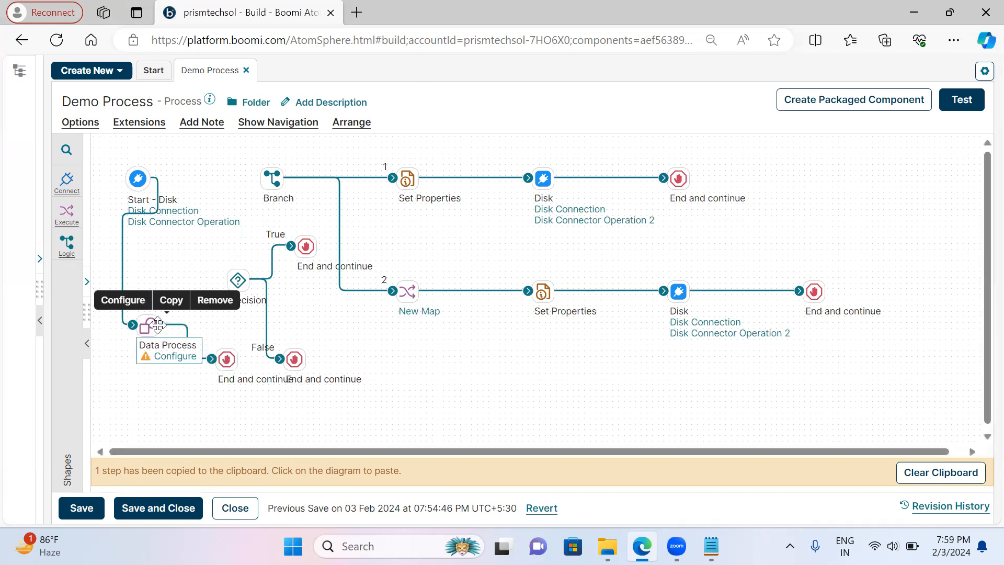
pyautogui.moveTo(146, 324); pyautogui.dragTo(145, 329)
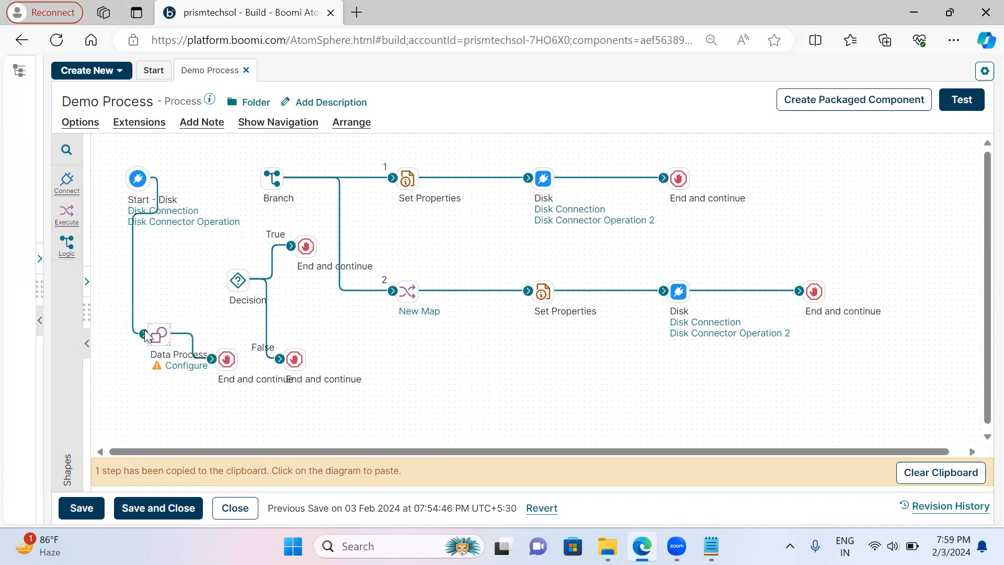
pyautogui.click(711, 546)
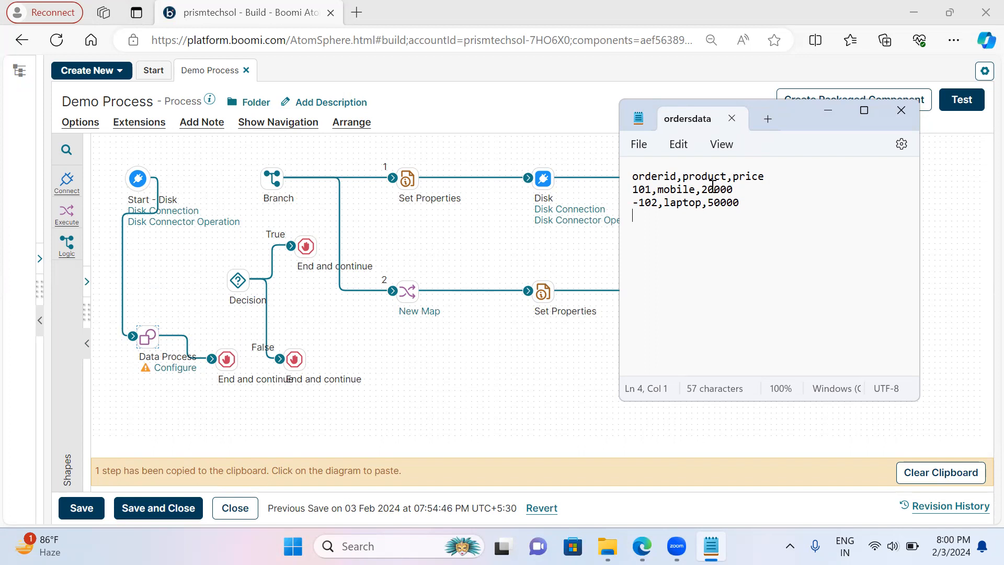
pyautogui.click(828, 112)
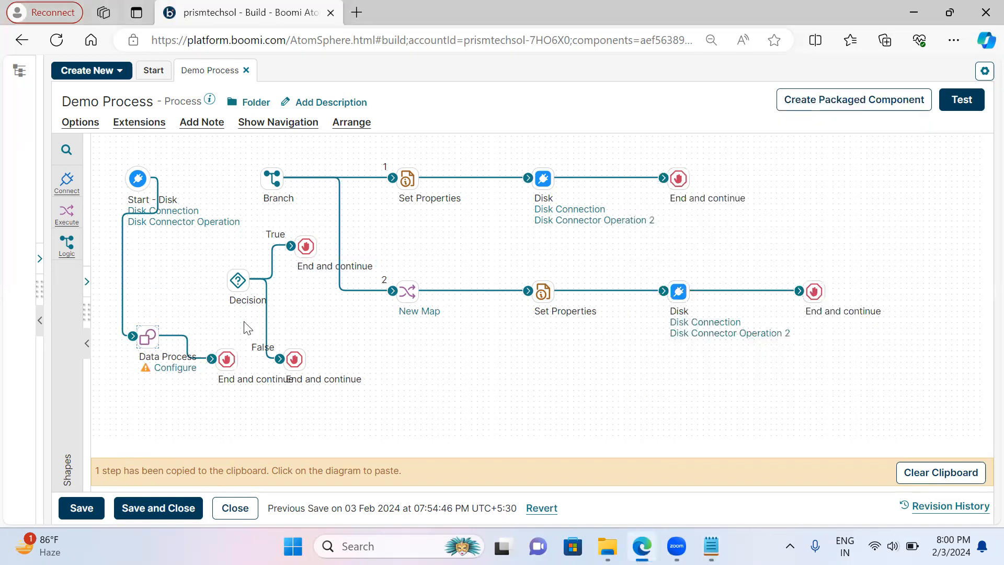
# - Add a Split Documents processing step to the Data Process shape, using the Flat File profile type
pyautogui.doubleClick(145, 339)
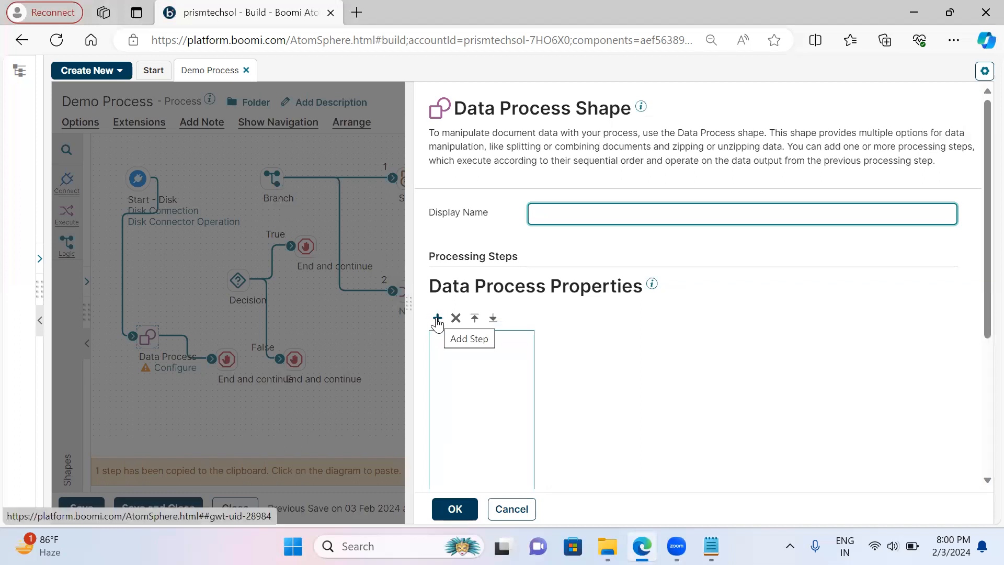
pyautogui.click(437, 318)
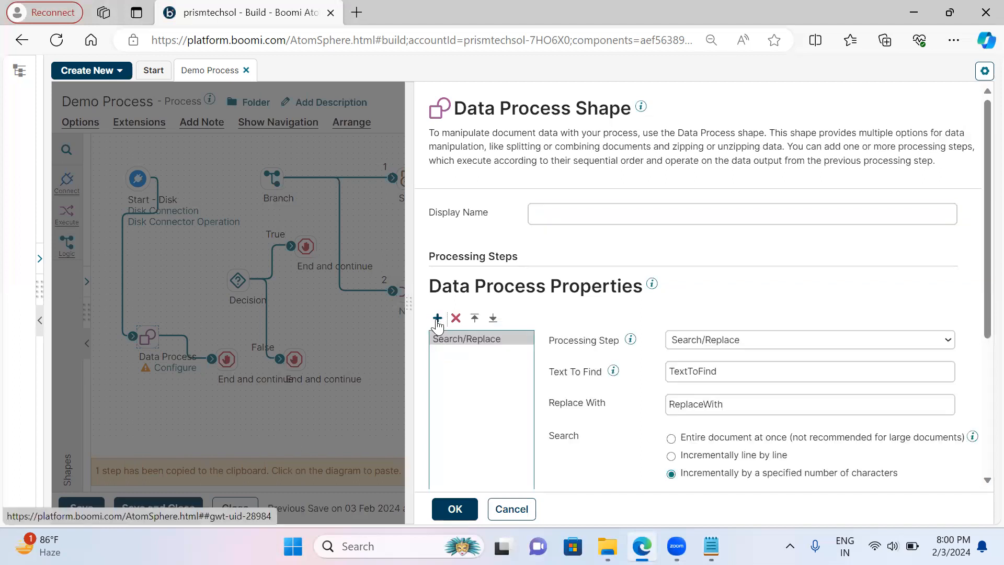
pyautogui.click(699, 343)
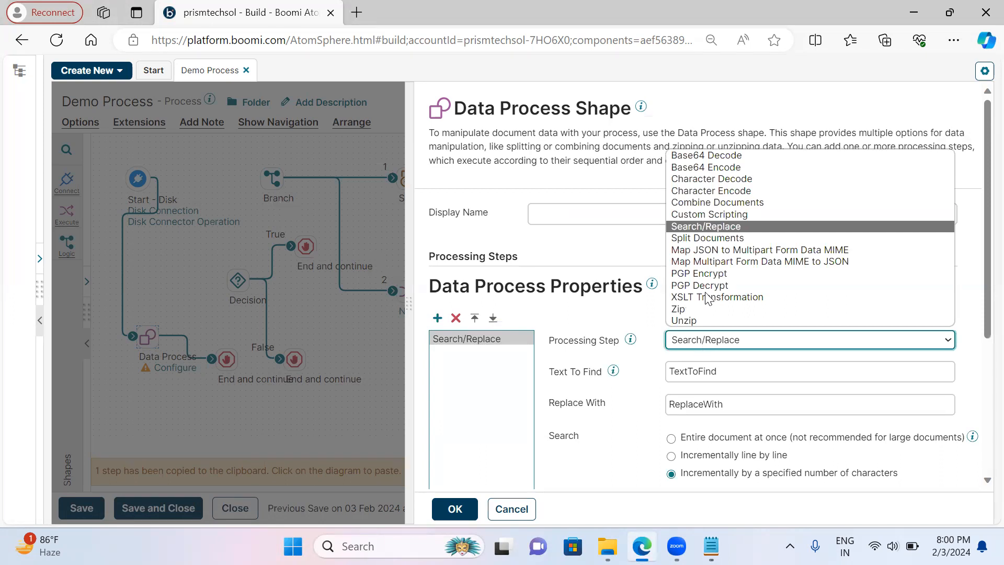
pyautogui.click(697, 239)
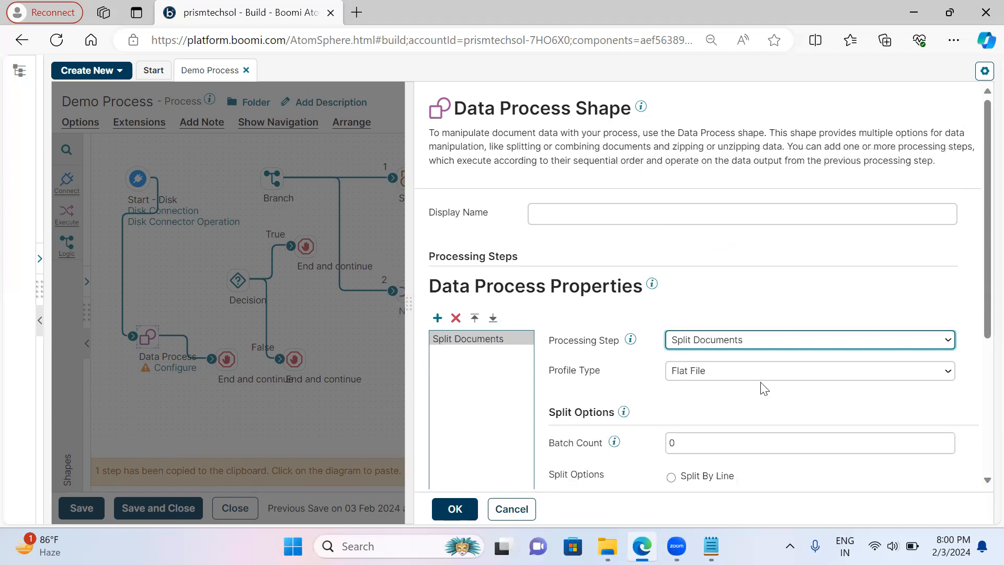
pyautogui.scroll(-1, 727, 410)
pyautogui.scroll(-1, 724, 409)
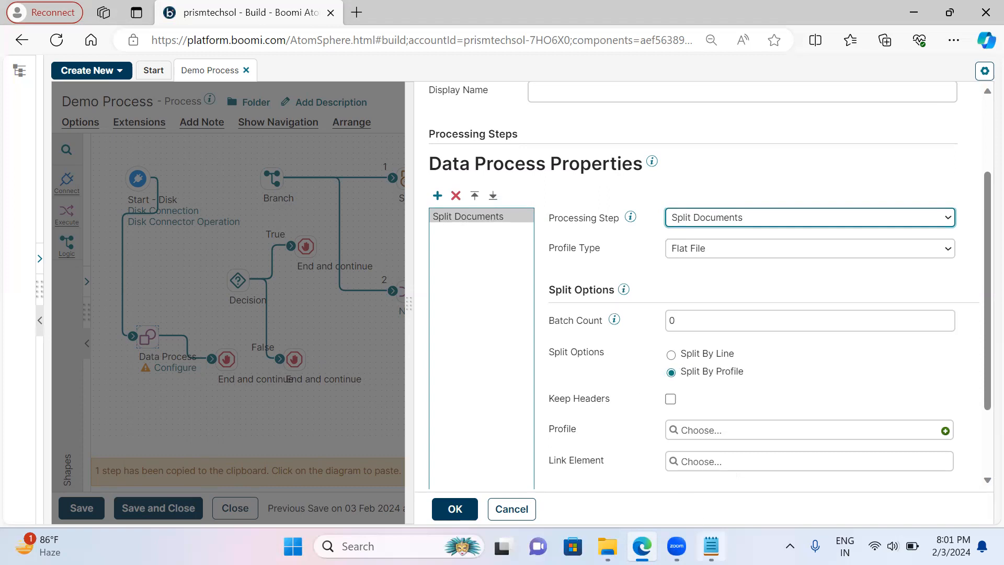
# - Review the 101,mobile,20000 record in ordersdata and set the Split Documents step to Split By Line
pyautogui.click(711, 546)
pyautogui.moveTo(632, 186); pyautogui.dragTo(739, 192)
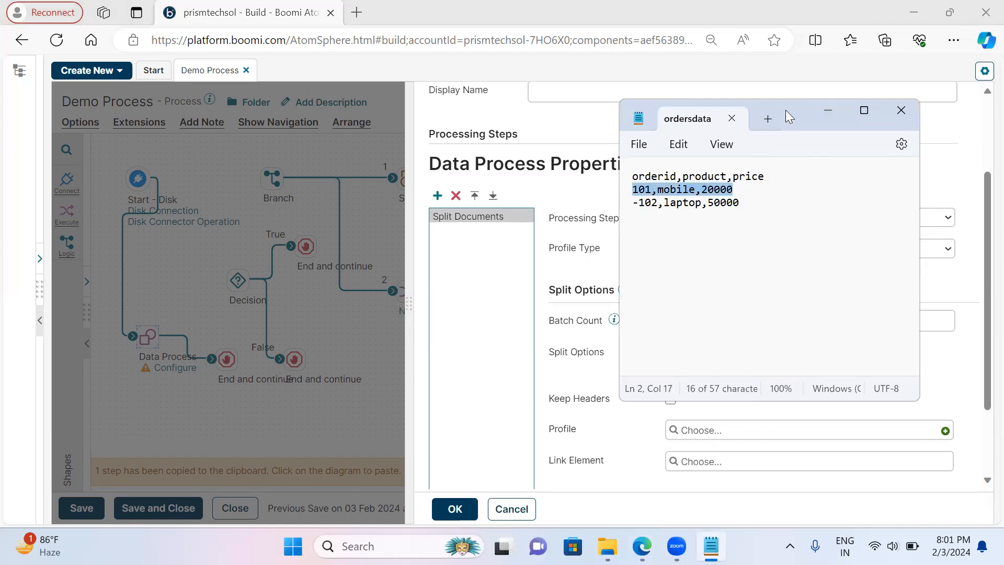
pyautogui.moveTo(786, 105); pyautogui.dragTo(677, 36)
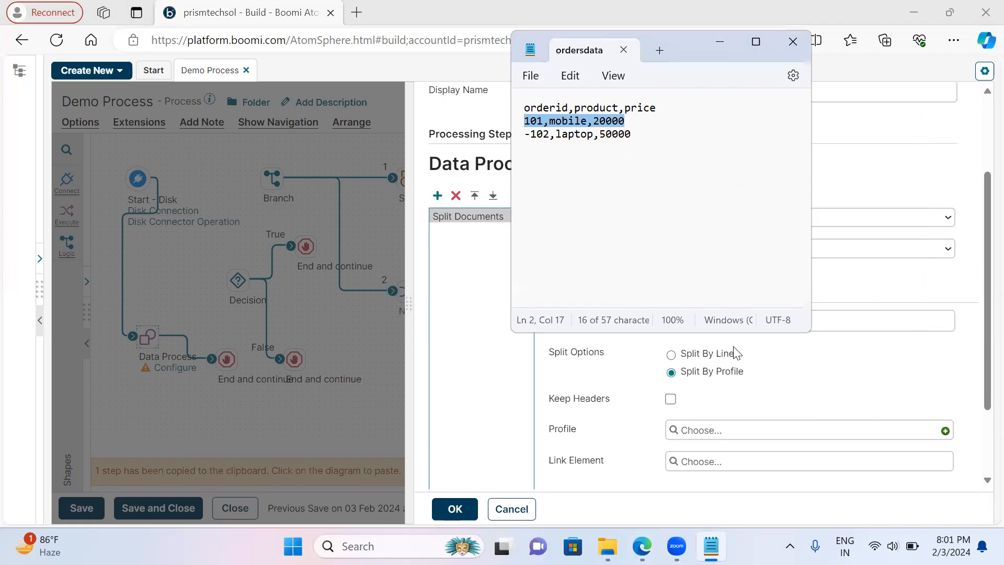
pyautogui.click(674, 360)
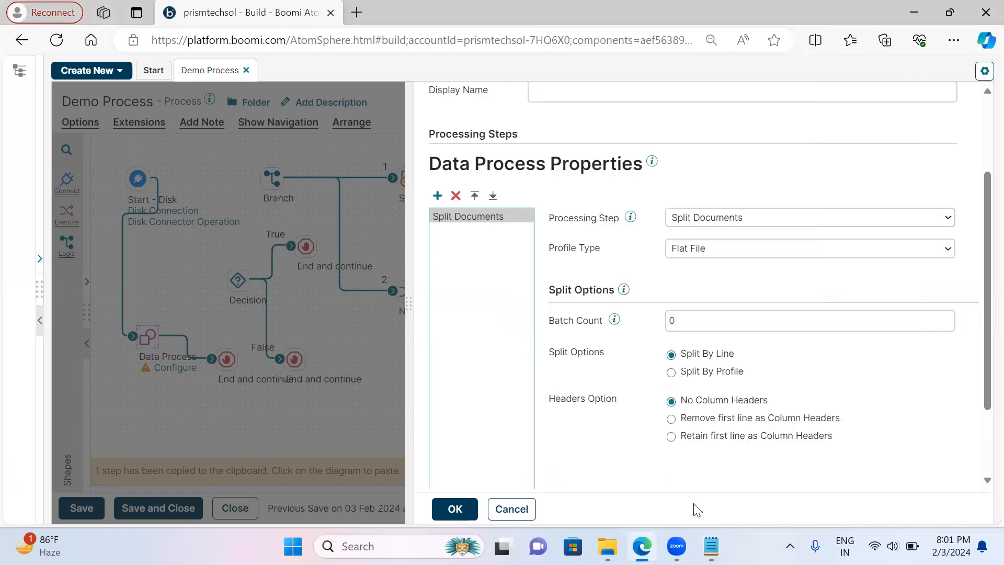
# - Check the header line in ordersdata and set the split's Headers Option to Retain first line as Column Headers
pyautogui.click(711, 546)
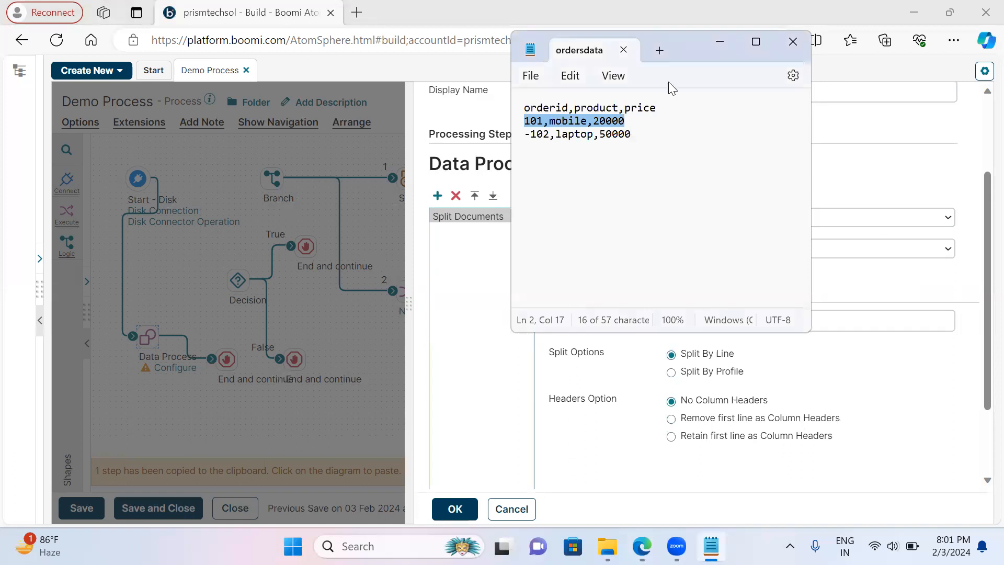
pyautogui.moveTo(675, 50); pyautogui.dragTo(398, 154)
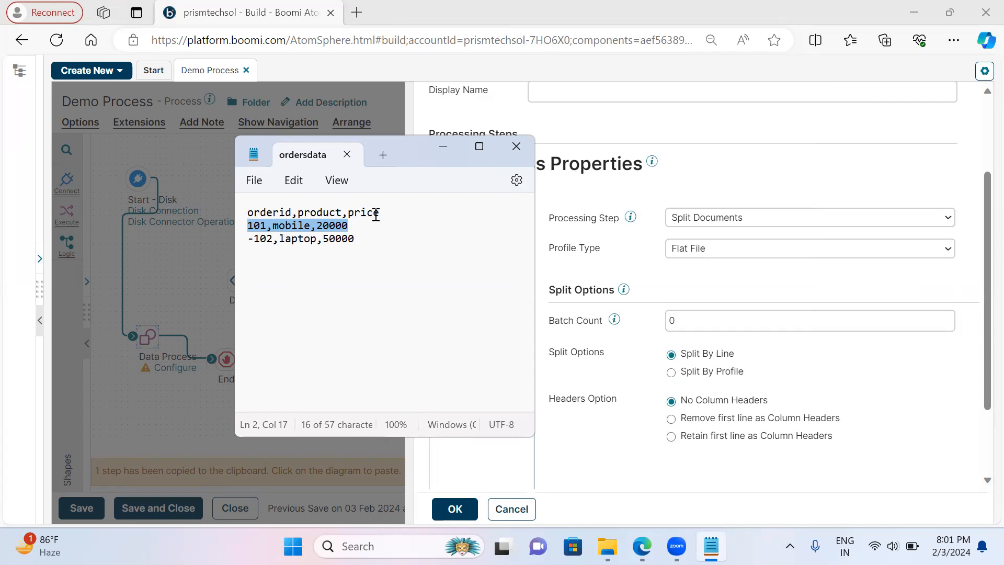
pyautogui.click(672, 442)
pyautogui.click(672, 436)
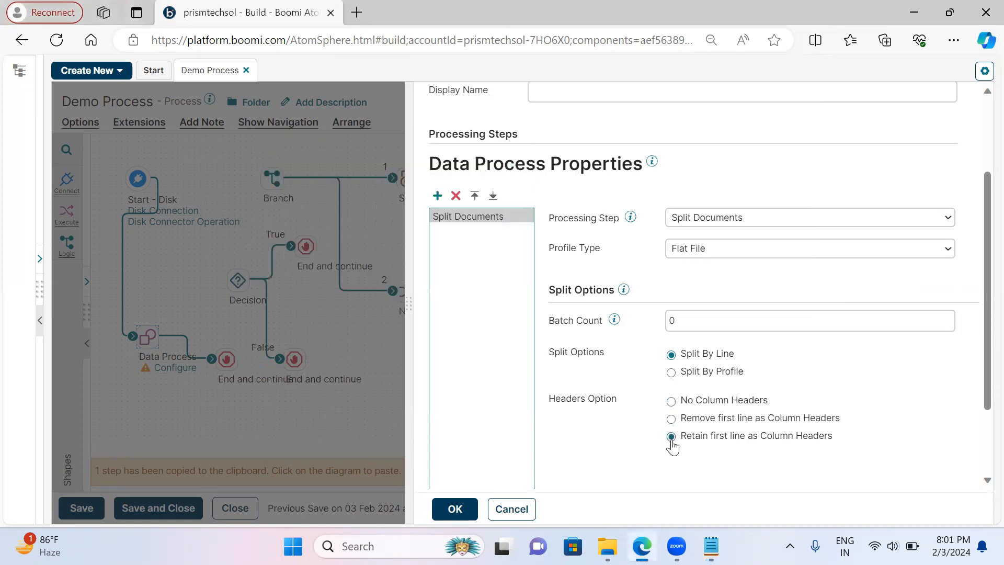
# - Apply the Data Process settings, save Demo Process, and run a new test on lenovo
pyautogui.click(450, 513)
pyautogui.click(81, 507)
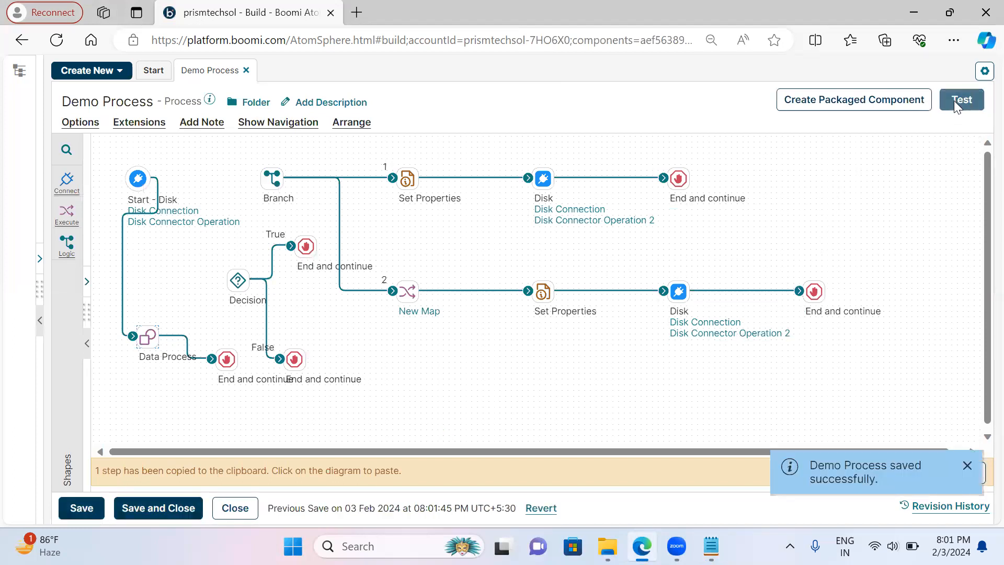
pyautogui.click(954, 100)
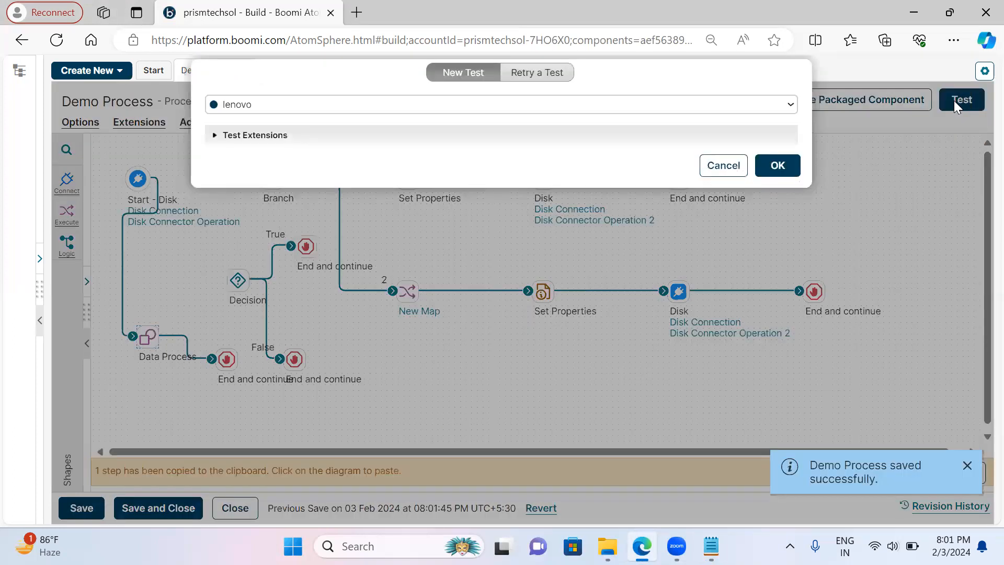
pyautogui.click(774, 167)
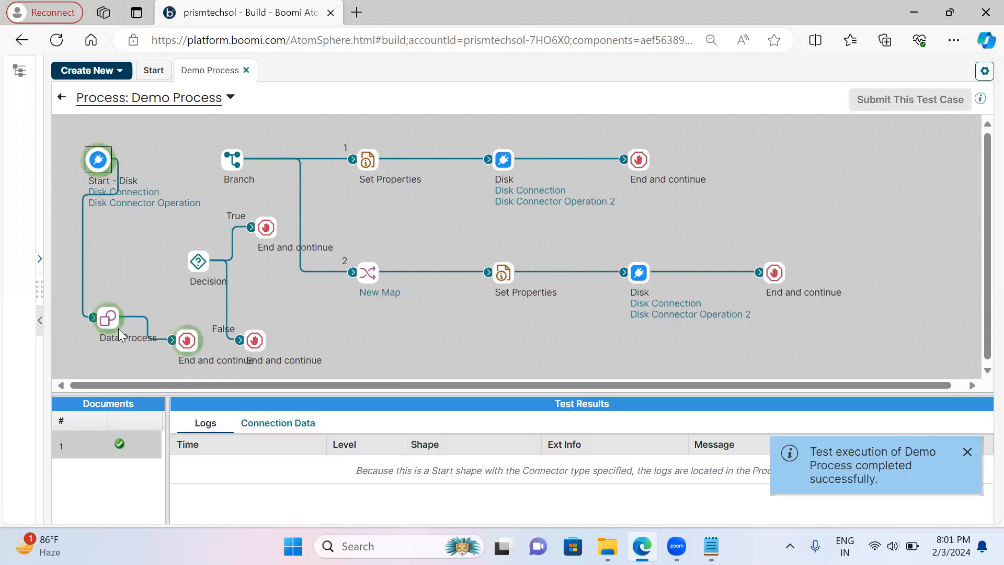
# - View both source documents of the End and continue shape after Data Process to check how the order records were split
pyautogui.click(186, 342)
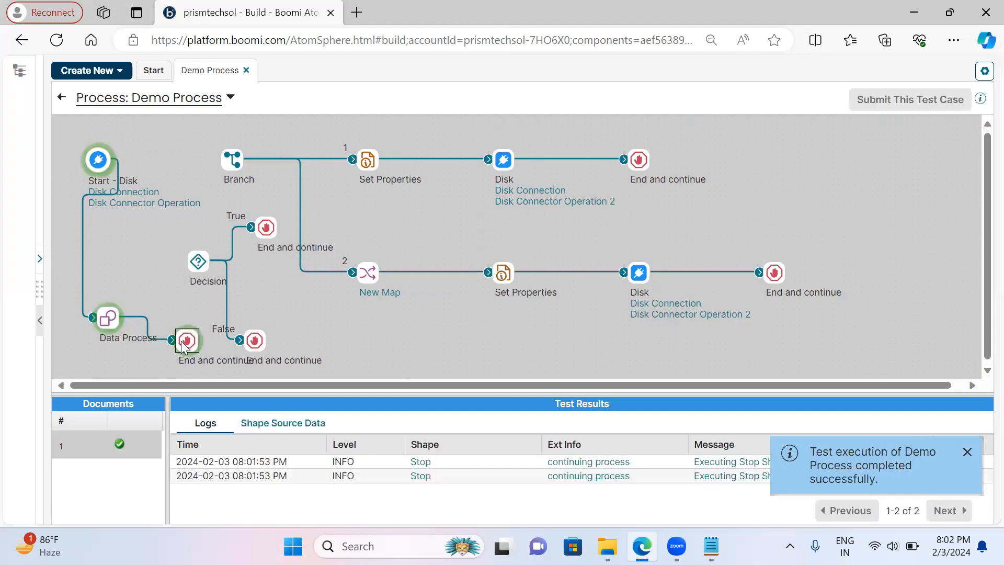
pyautogui.click(262, 425)
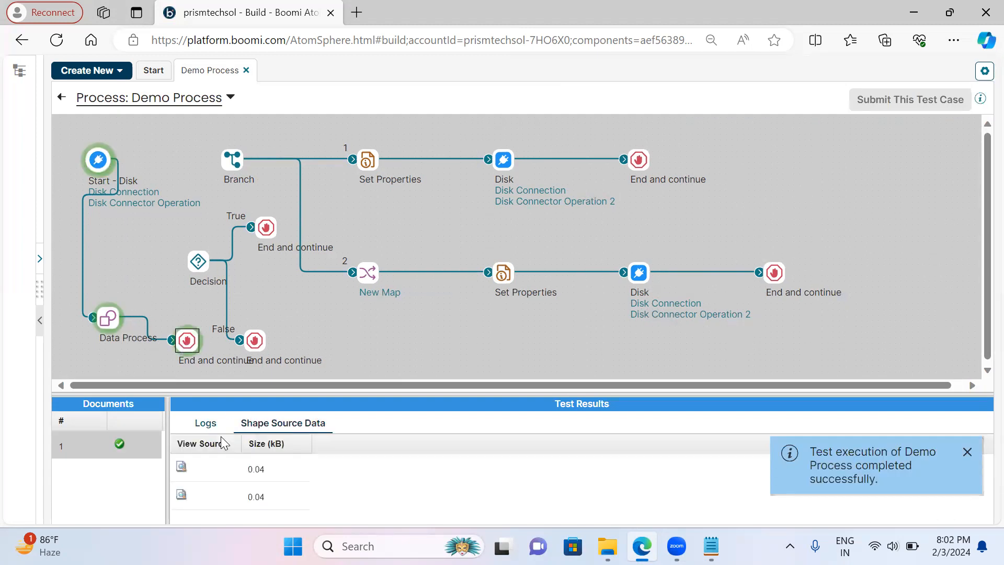
pyautogui.click(181, 467)
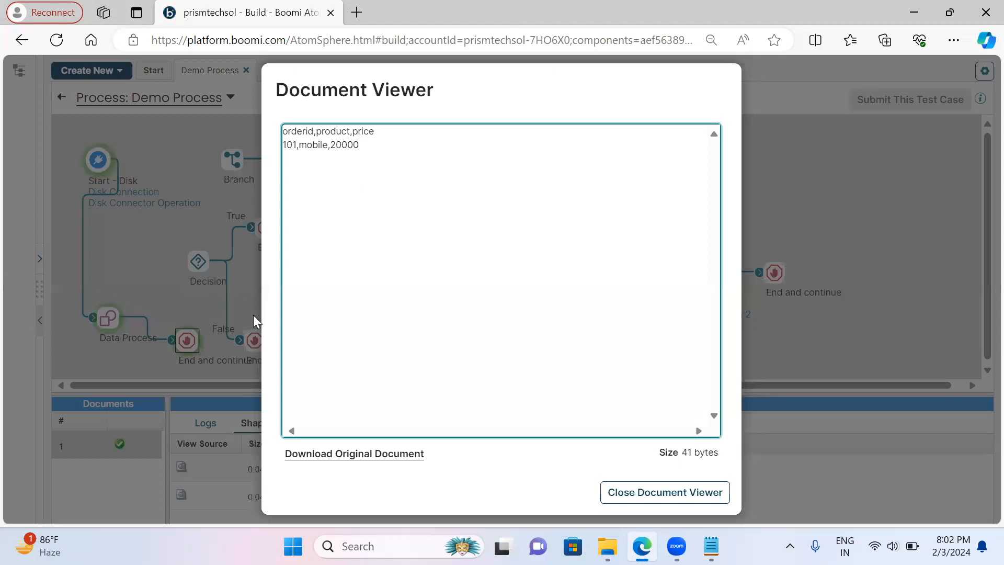
pyautogui.click(332, 154)
pyautogui.click(620, 491)
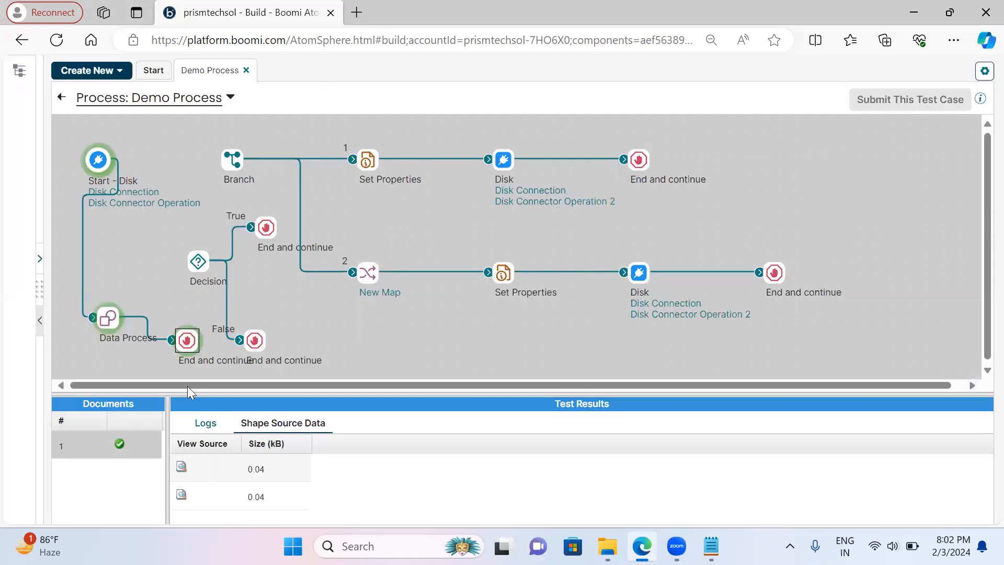
pyautogui.click(181, 493)
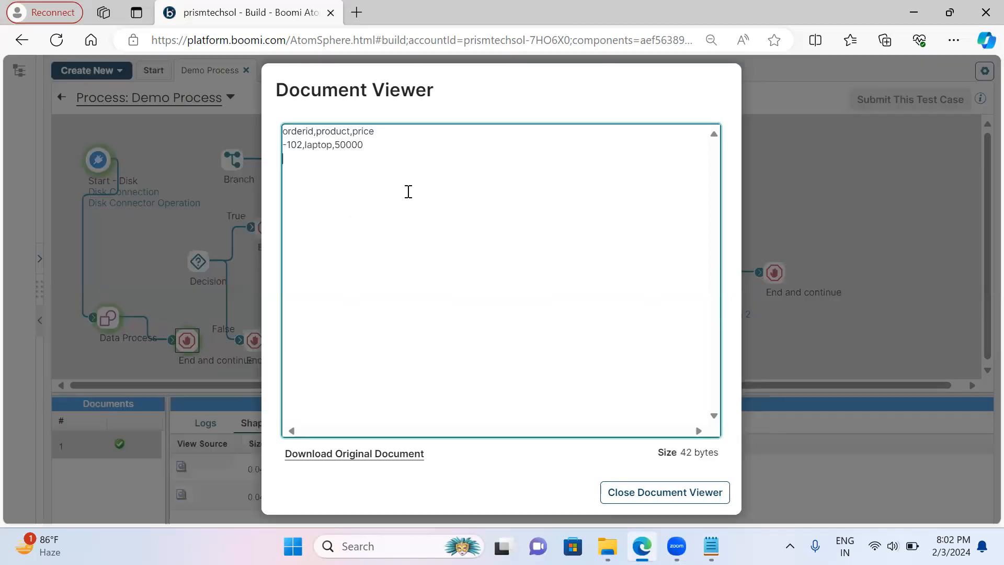
pyautogui.moveTo(407, 193); pyautogui.dragTo(281, 112)
pyautogui.click(635, 494)
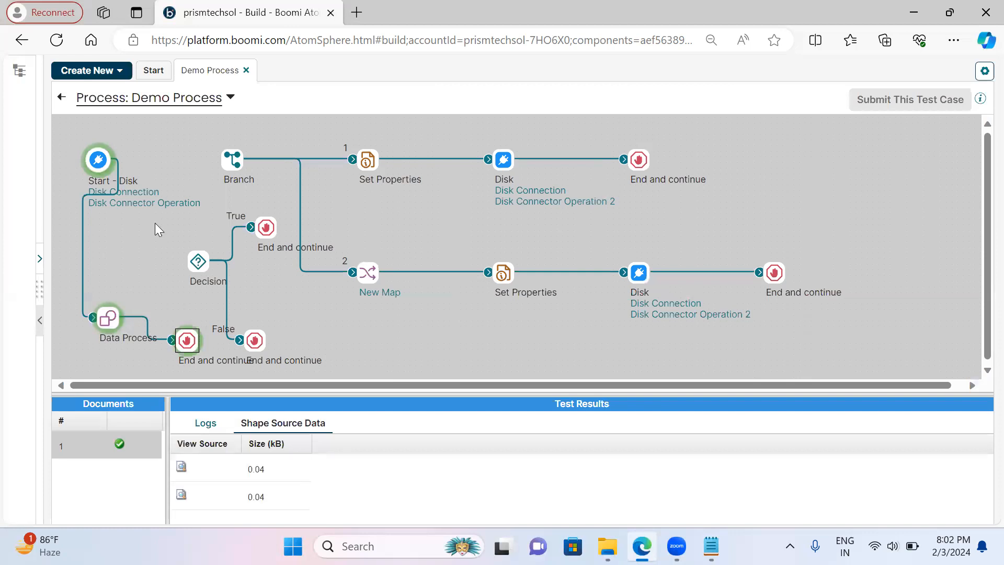
# - Leave the test view, reroute Data Process's output to Decision, and move Data Process up closer to Decision
pyautogui.click(64, 99)
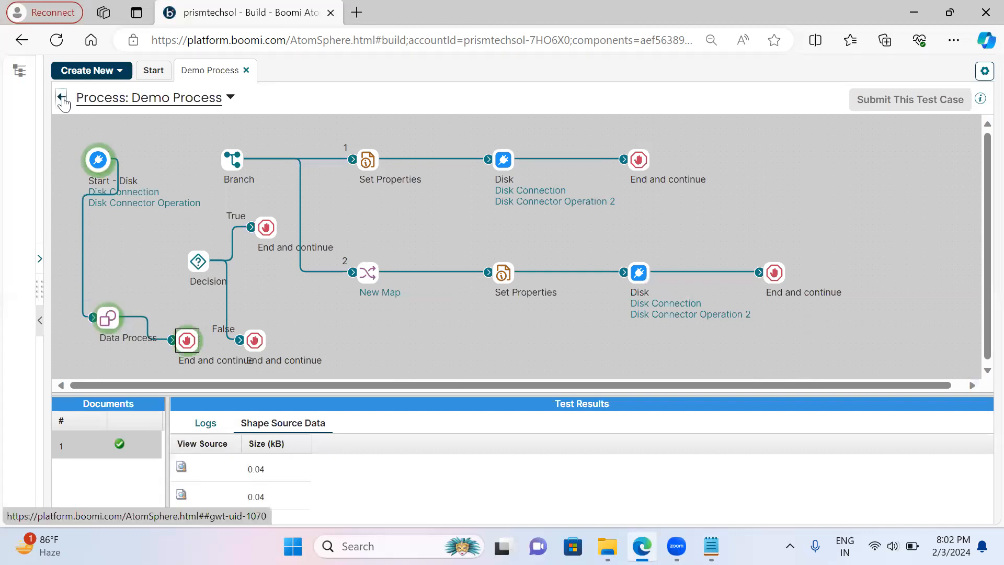
pyautogui.moveTo(211, 359); pyautogui.dragTo(237, 280)
pyautogui.moveTo(149, 336)
pyautogui.moveTo(149, 335); pyautogui.dragTo(154, 298)
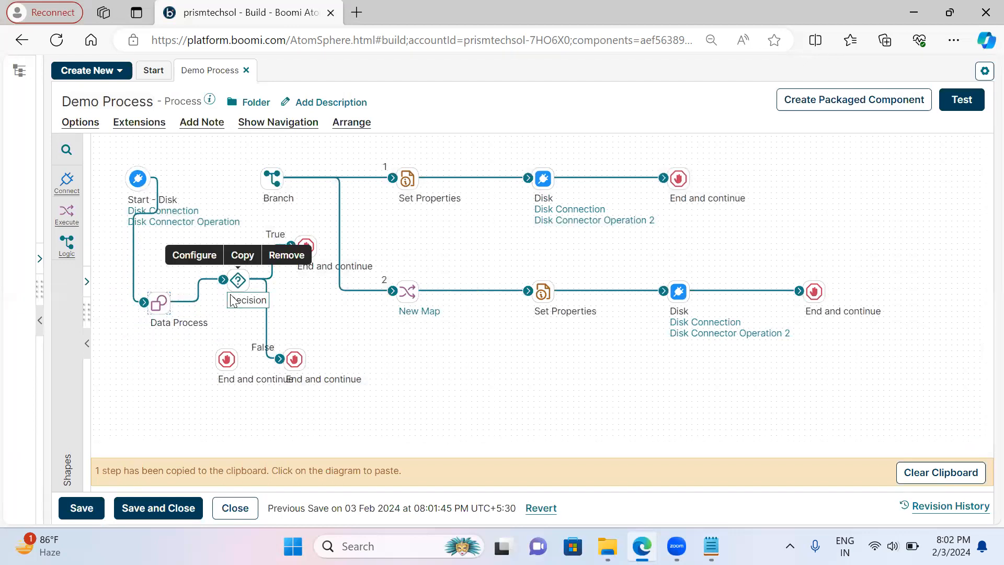
pyautogui.moveTo(238, 280)
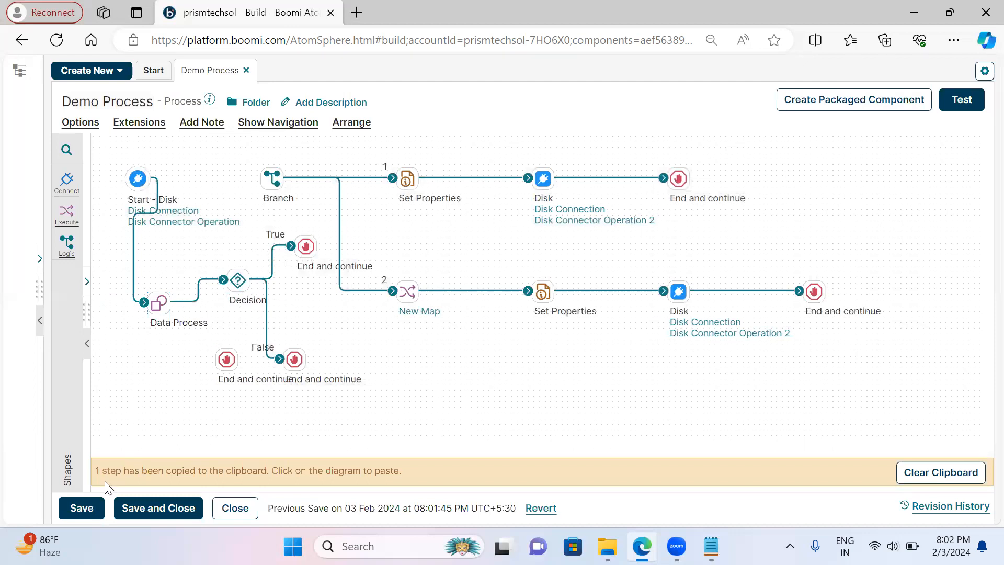
# - Save the rerouted Demo Process and test it again on lenovo
pyautogui.click(80, 510)
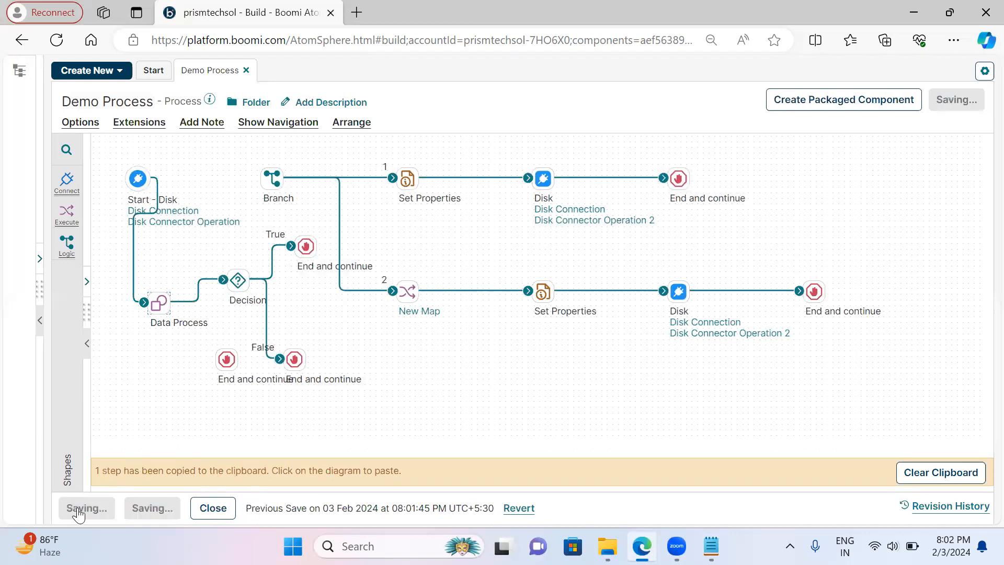
pyautogui.click(958, 104)
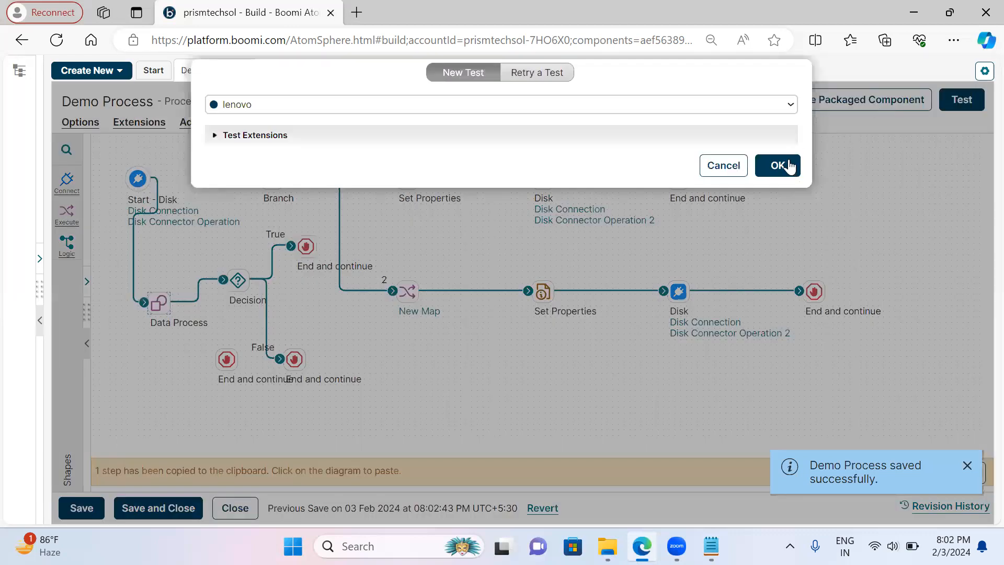
pyautogui.click(779, 165)
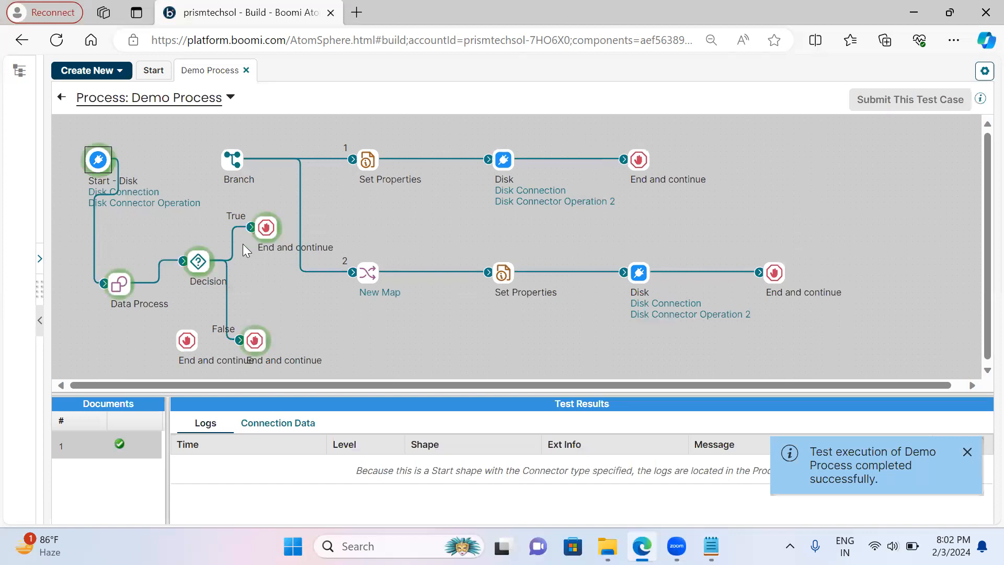
# - View the source data of the End and continue shapes on Decision's True and False paths
pyautogui.click(269, 223)
pyautogui.moveTo(275, 427); pyautogui.dragTo(241, 423)
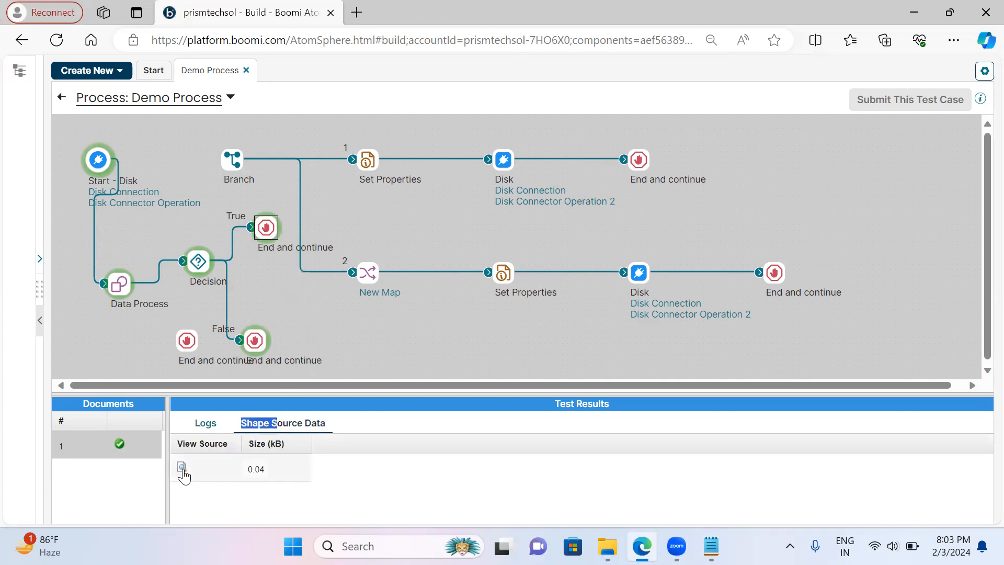
pyautogui.click(182, 467)
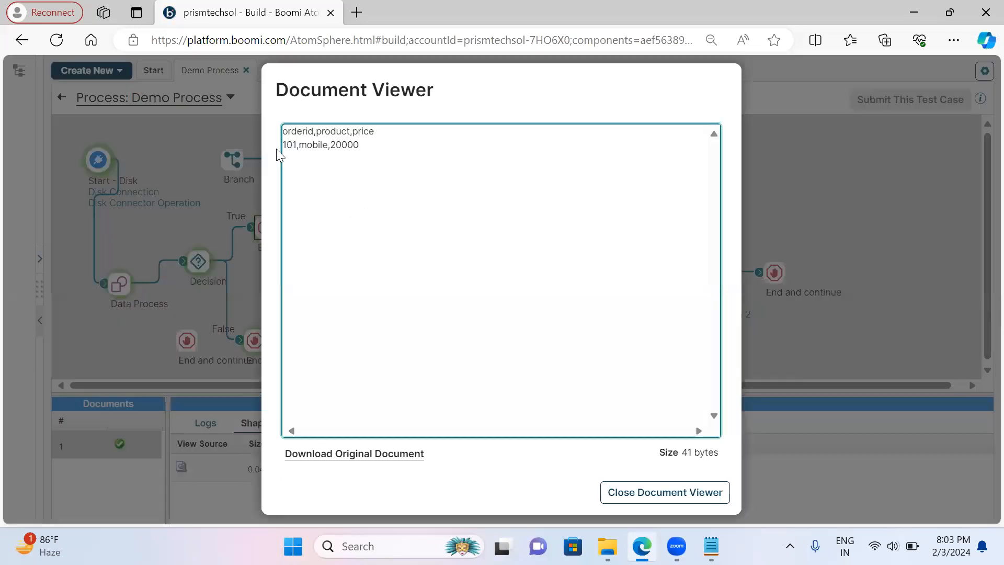
pyautogui.click(457, 347)
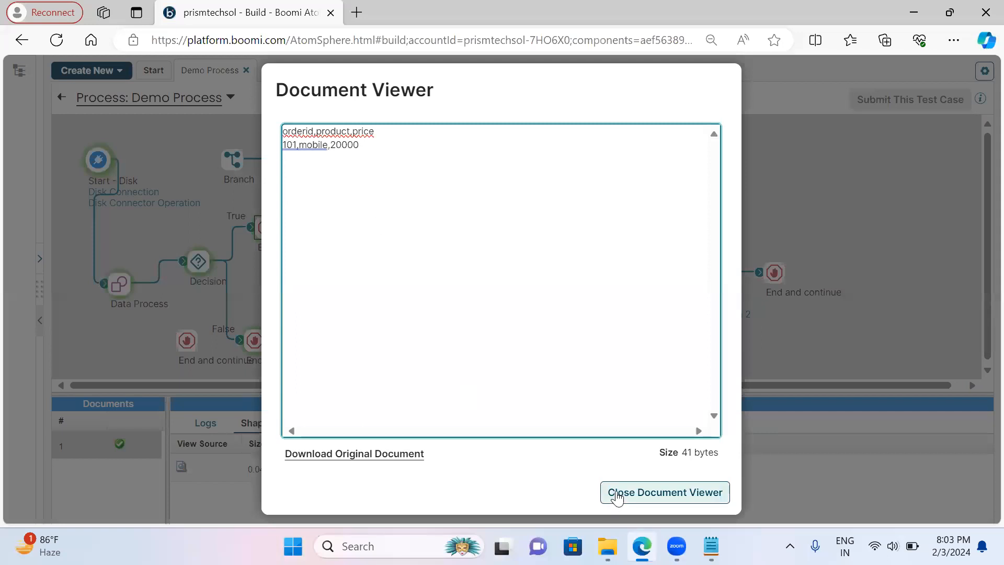
pyautogui.click(617, 495)
pyautogui.click(254, 341)
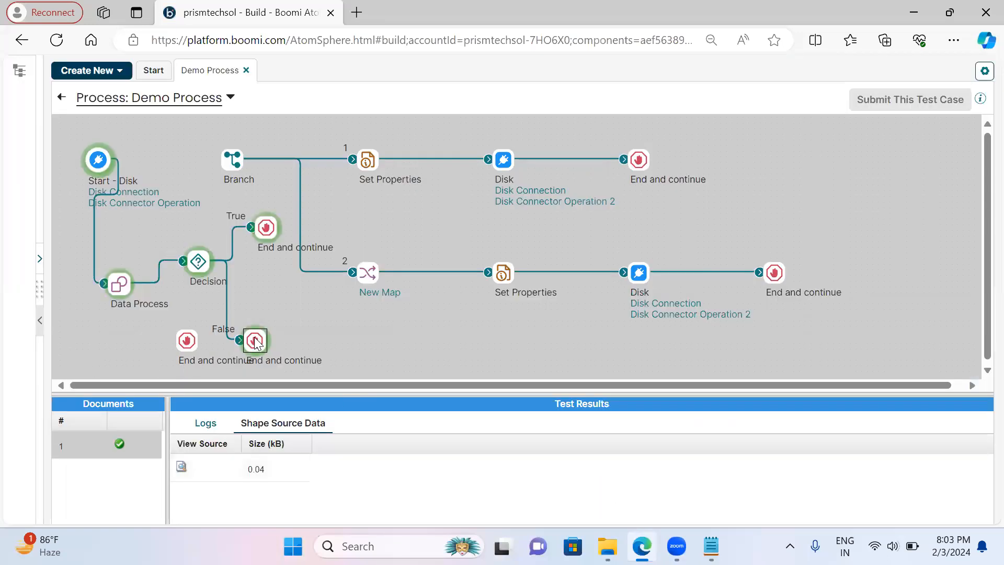
pyautogui.click(181, 467)
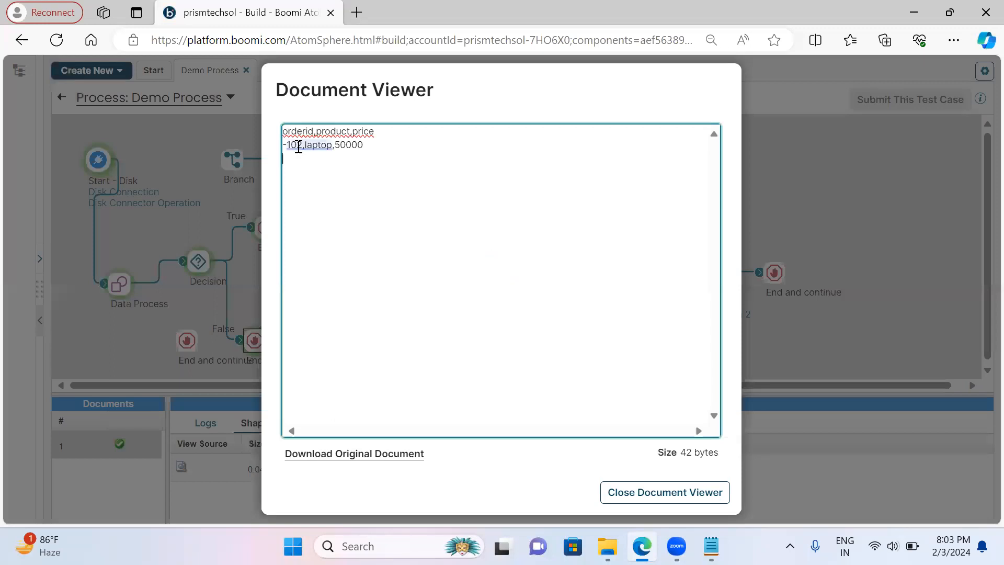
# - Switch to the ordersdata file in Notepad, make the mobile record's order ID negative and the laptop record's positive, and save the file
pyautogui.click(643, 493)
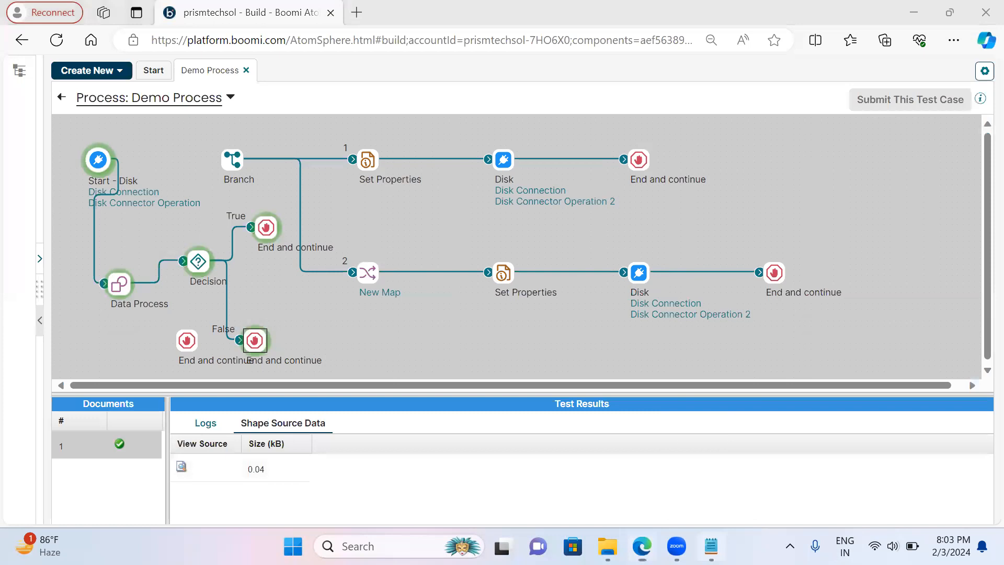
pyautogui.click(710, 546)
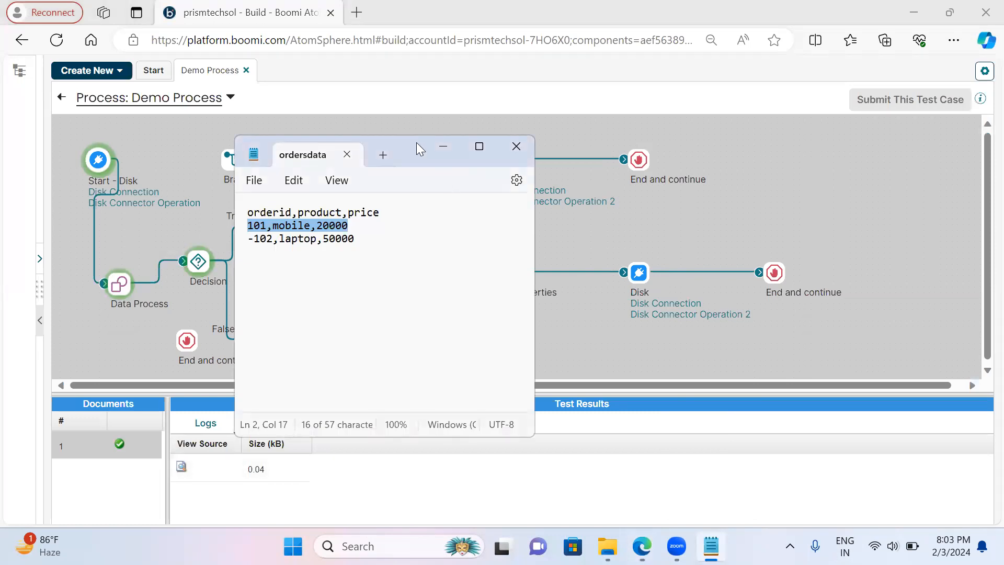
pyautogui.moveTo(417, 142); pyautogui.dragTo(600, 118)
pyautogui.click(494, 236)
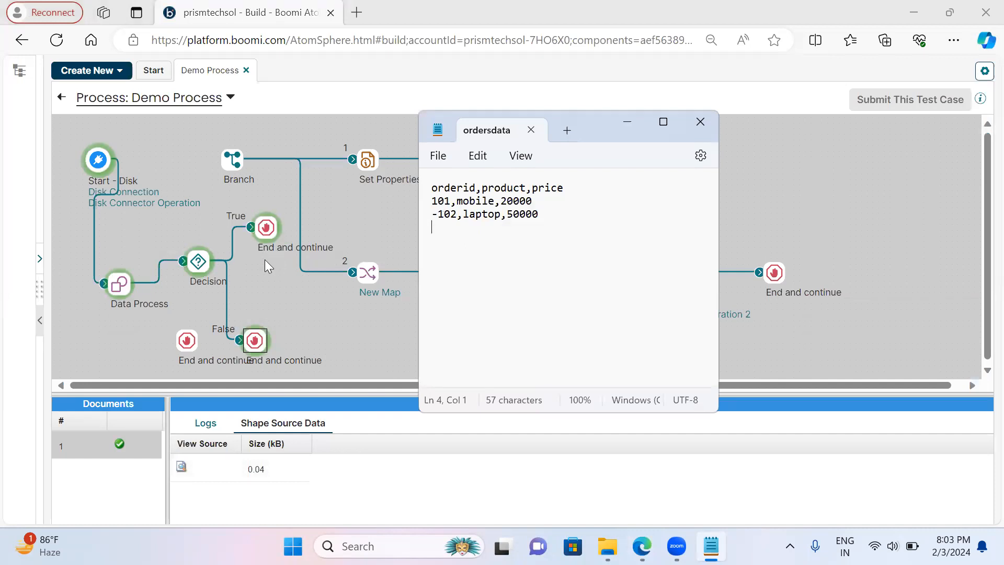
pyautogui.click(432, 202)
pyautogui.write('-')
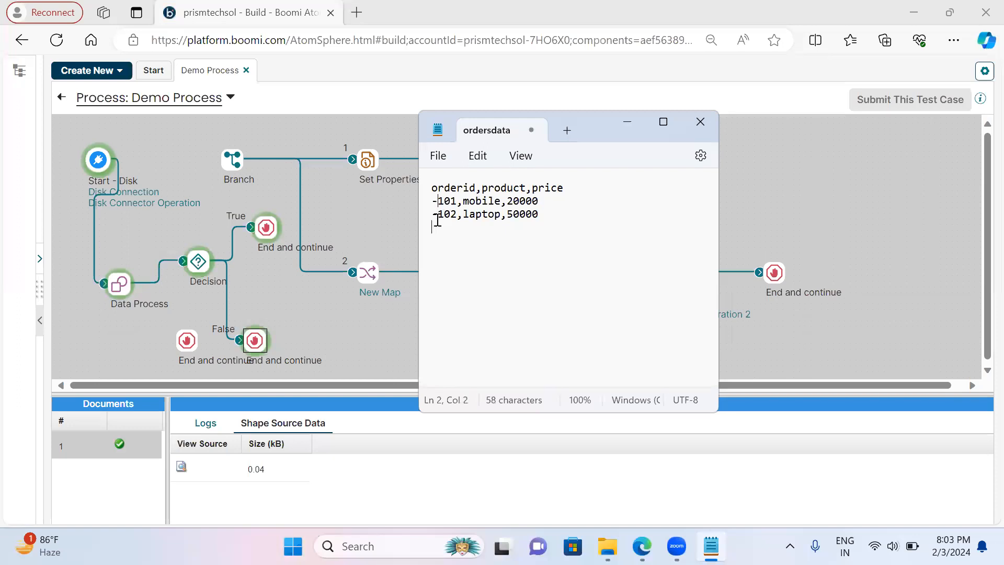
pyautogui.click(438, 218)
pyautogui.press('BackSpace')
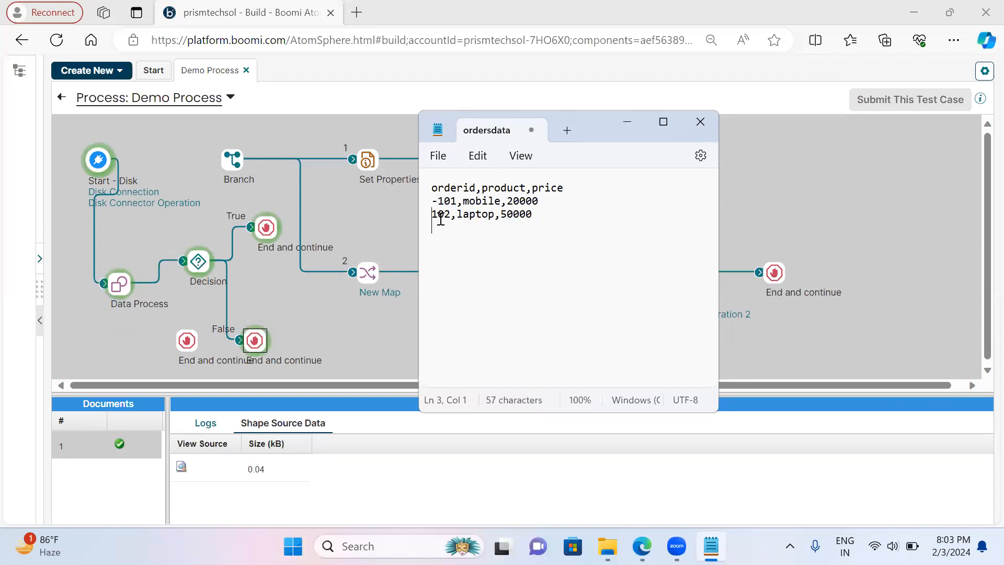
pyautogui.click(448, 167)
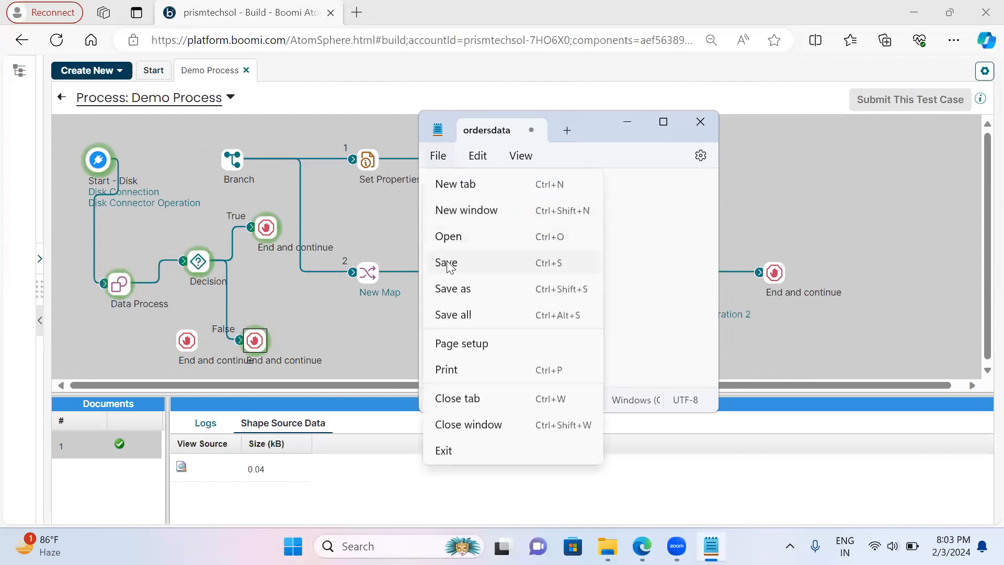
pyautogui.click(450, 262)
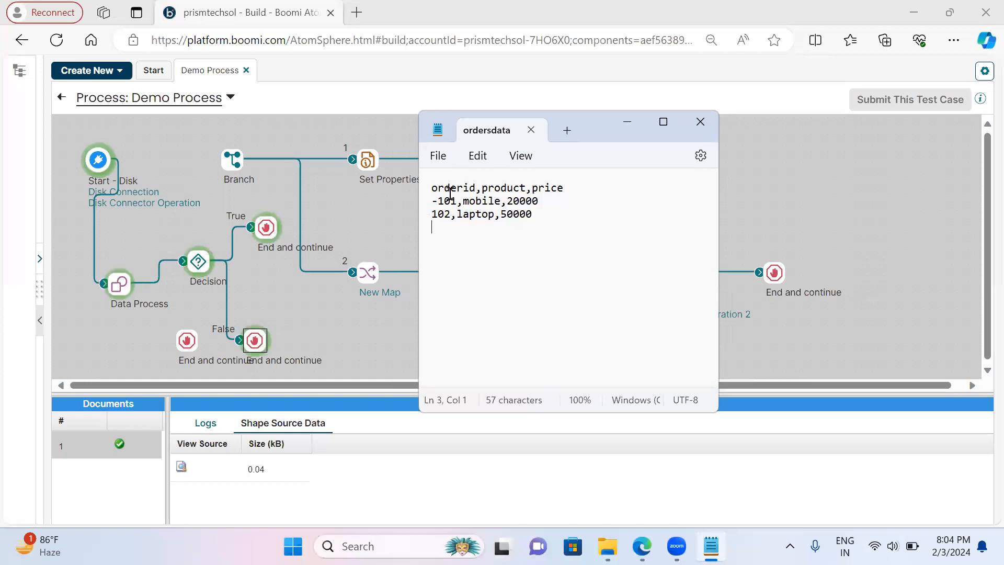
pyautogui.click(438, 157)
pyautogui.click(448, 264)
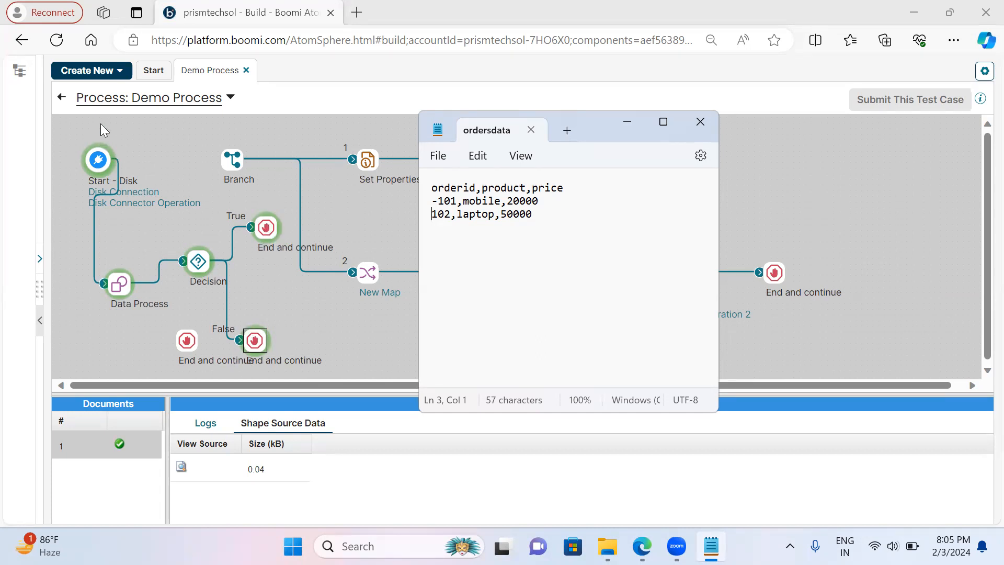
# - Leave the test view, reroute Decision's True path to Branch, and save Demo Process
pyautogui.click(61, 98)
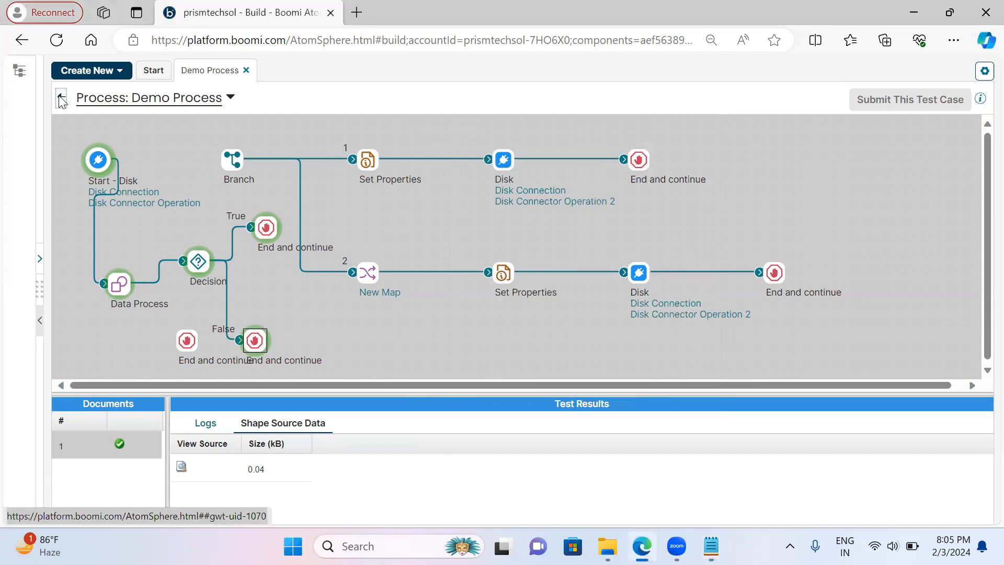
pyautogui.moveTo(289, 250); pyautogui.dragTo(284, 183)
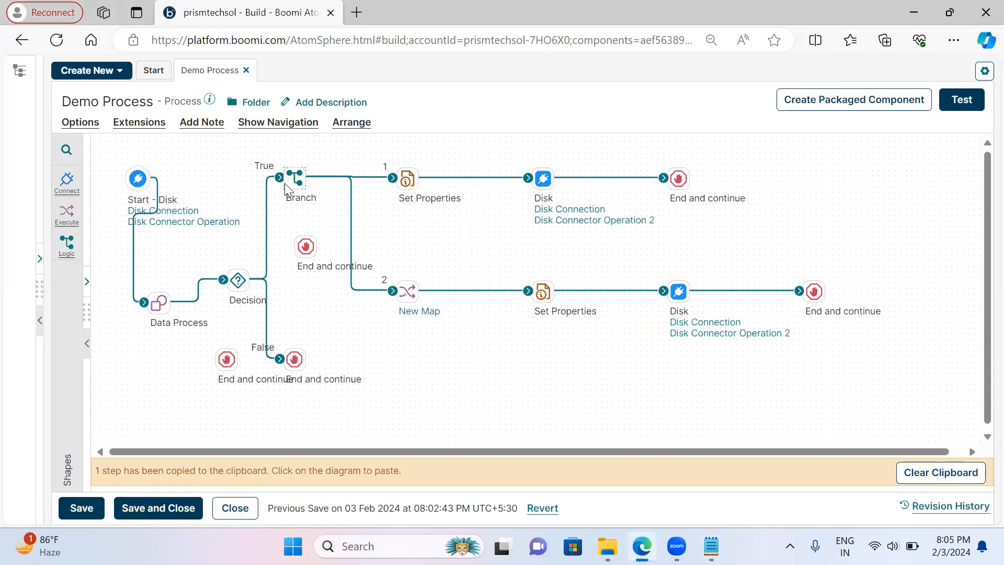
pyautogui.click(84, 506)
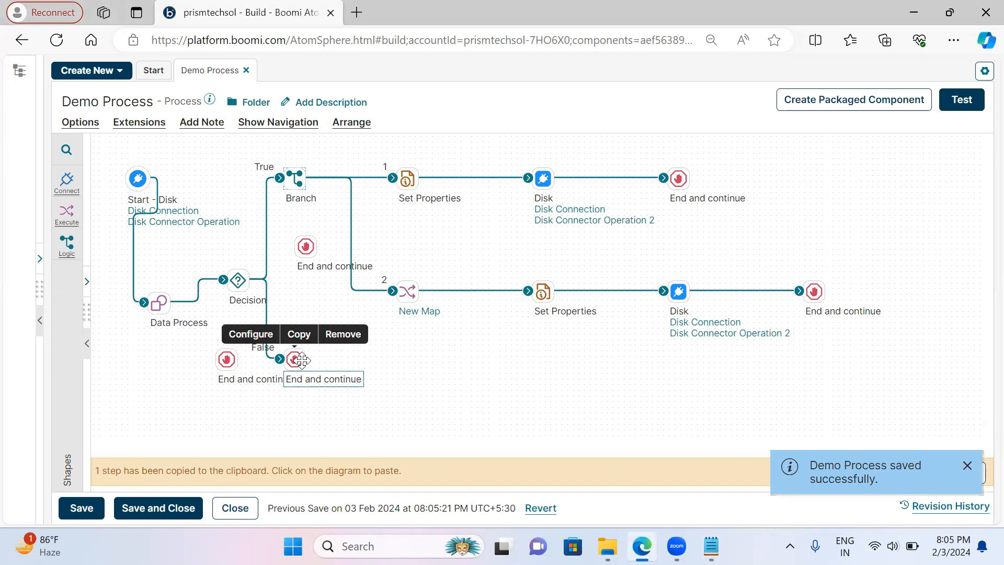
# - Test Demo Process on lenovo and view the source data of the Disk shape on Branch path 2
pyautogui.click(958, 98)
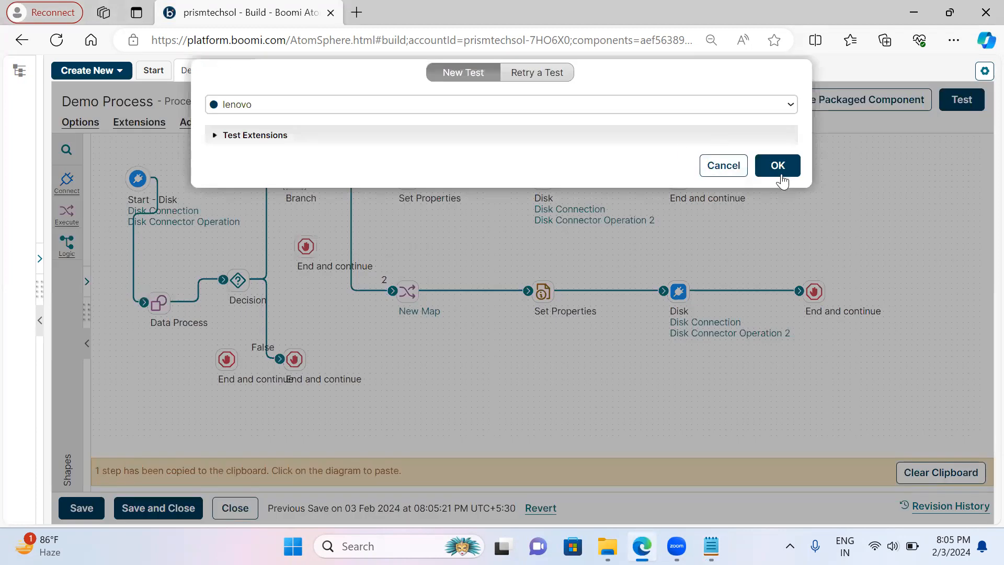
pyautogui.click(778, 165)
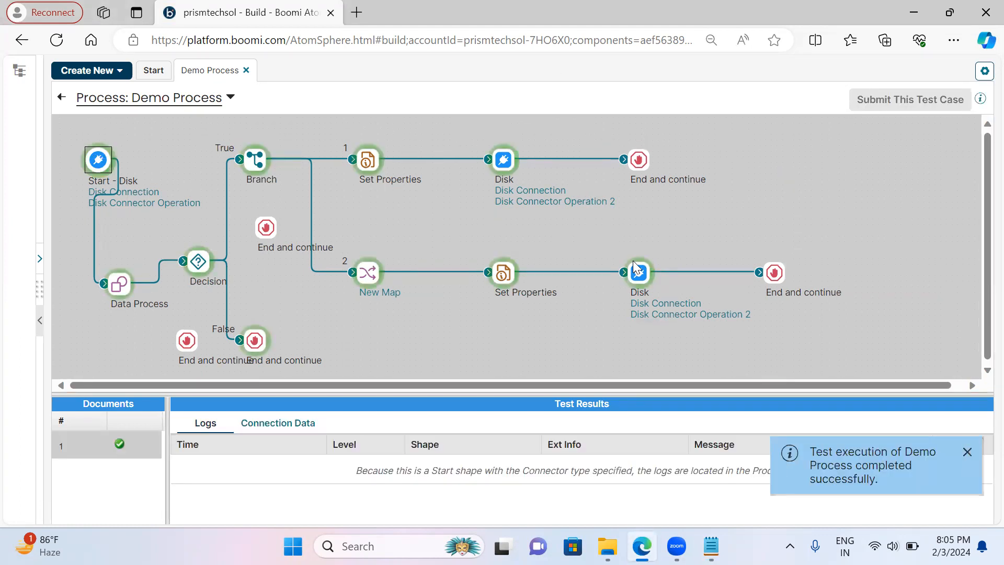
pyautogui.click(641, 276)
pyautogui.click(271, 423)
pyautogui.click(181, 467)
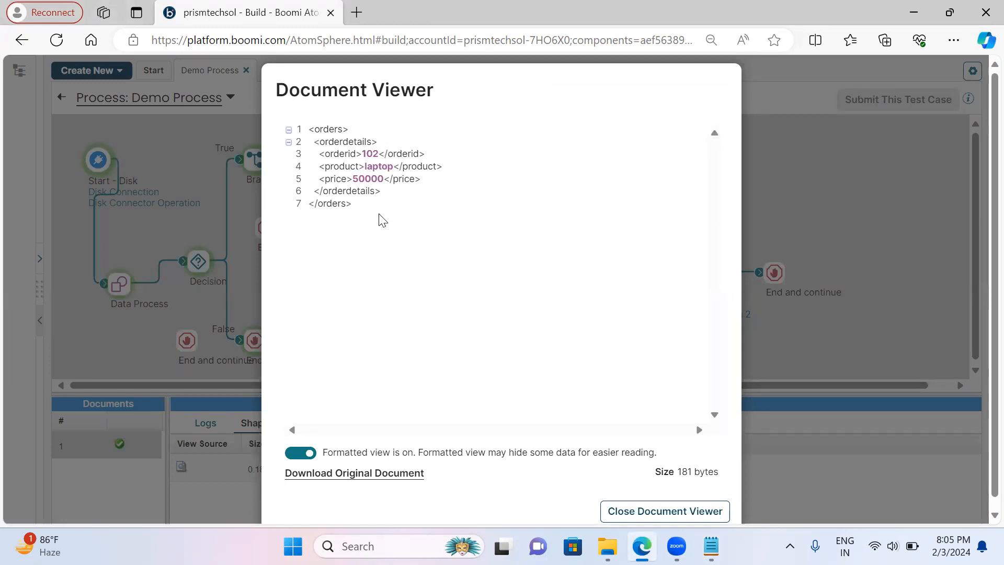
pyautogui.click(655, 510)
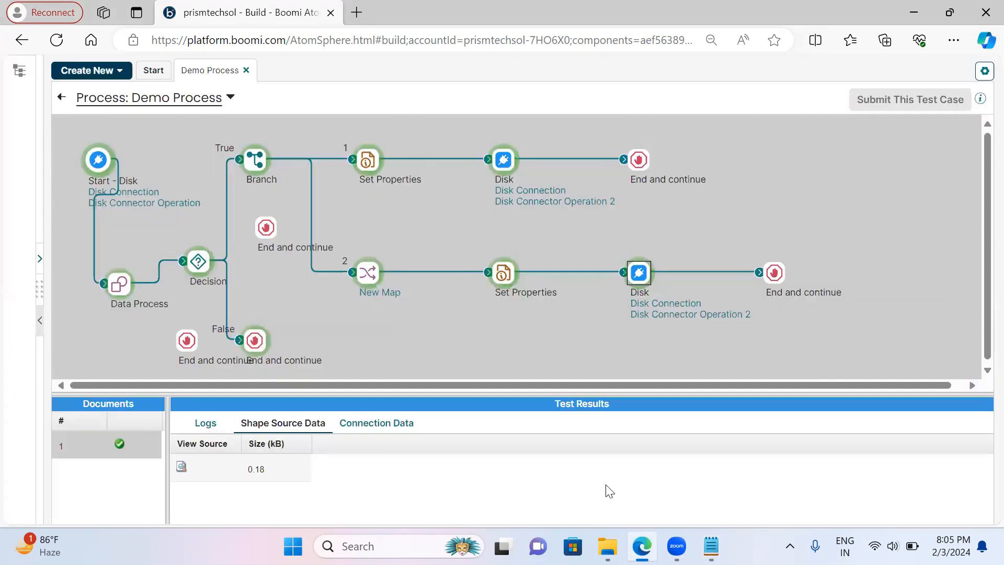
# - View the source data of the End and continue shape on Decision's False path
pyautogui.click(258, 345)
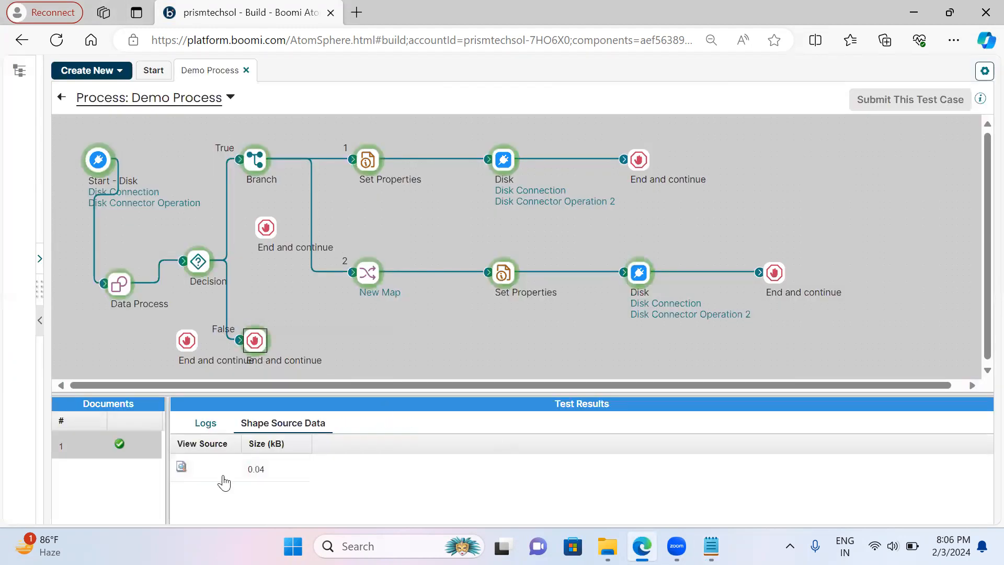
pyautogui.click(182, 466)
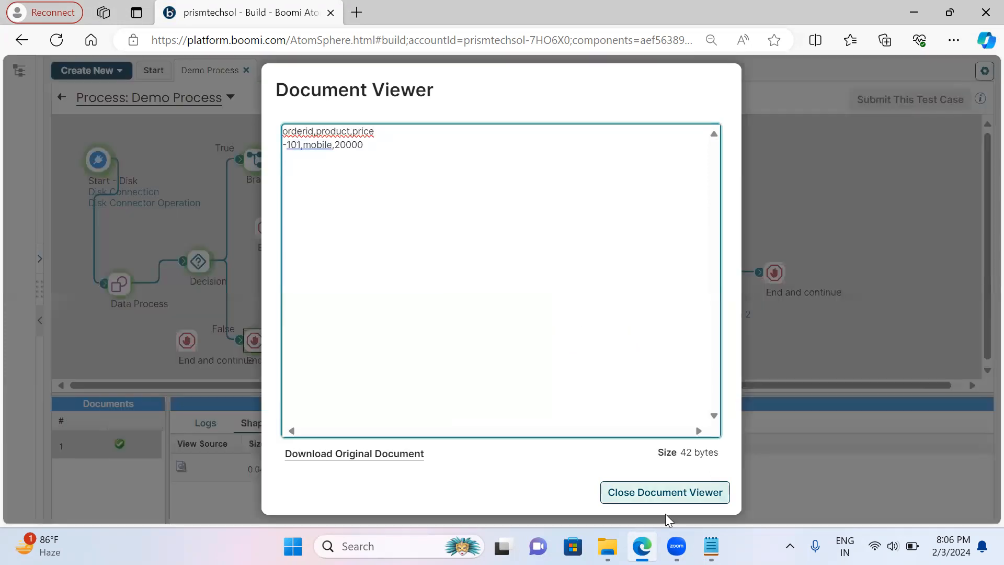
pyautogui.click(665, 493)
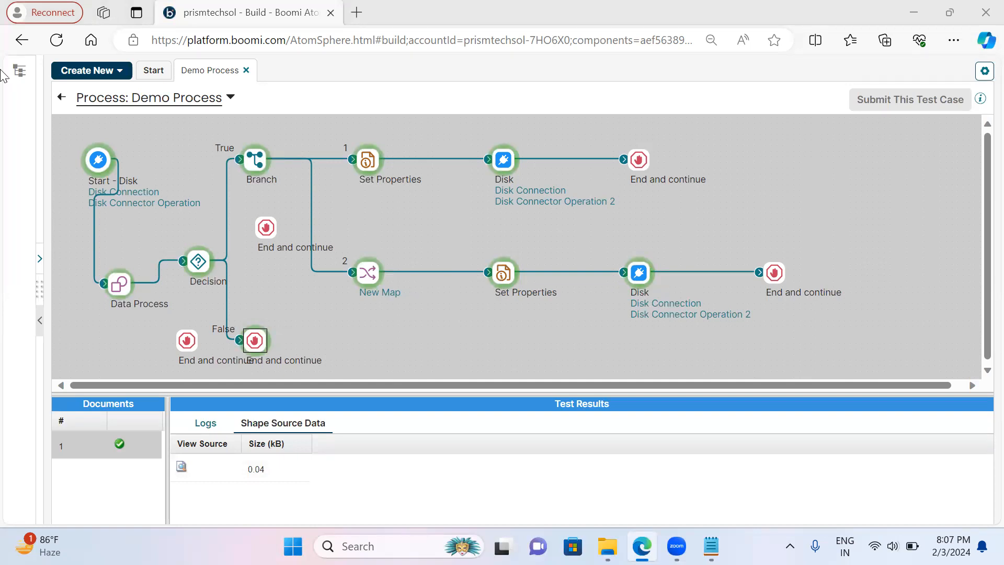
# - Leave the test view and check the Stop Shape settings of End and continue on Decision's False path
pyautogui.click(61, 99)
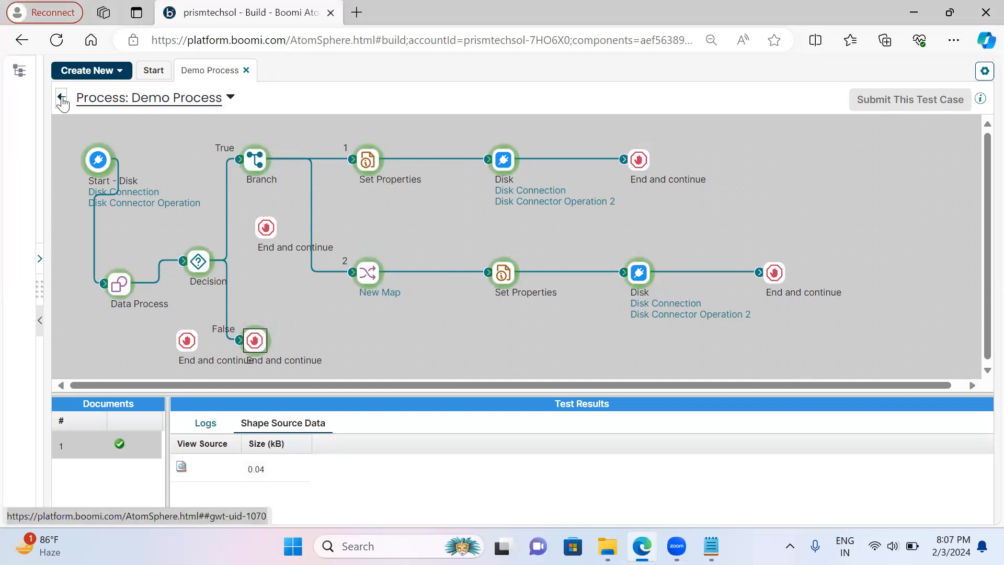
pyautogui.moveTo(294, 359)
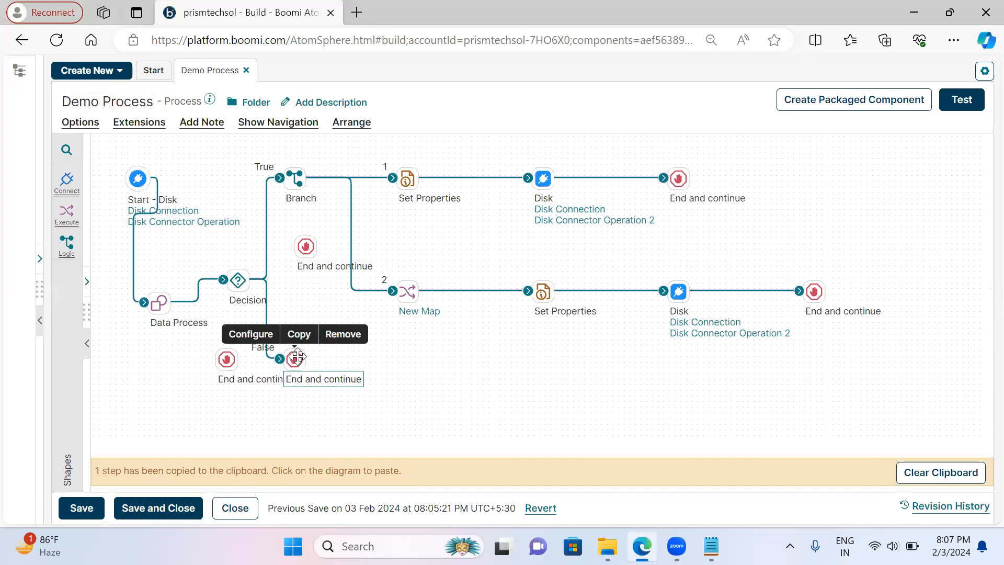
pyautogui.click(294, 359)
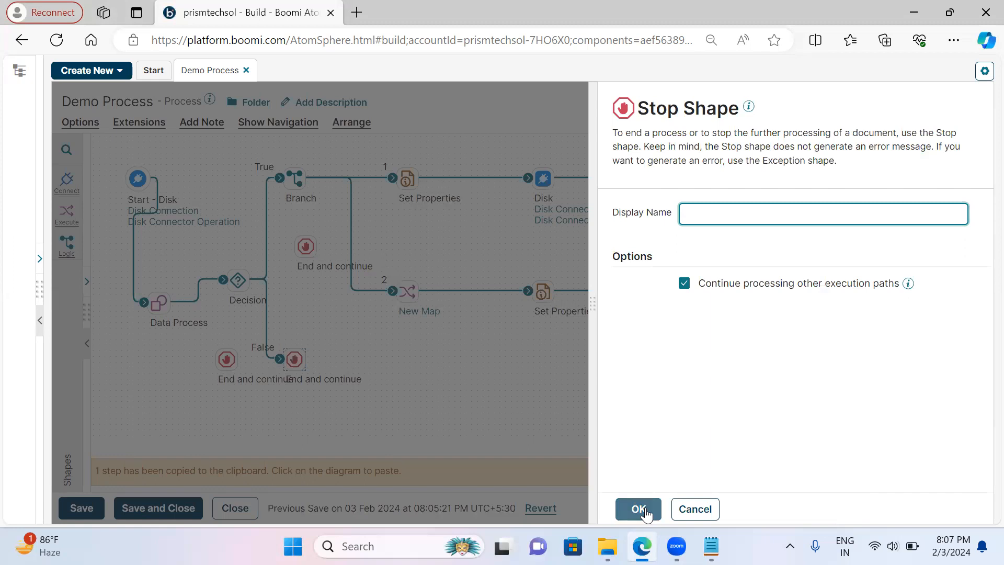
pyautogui.click(631, 499)
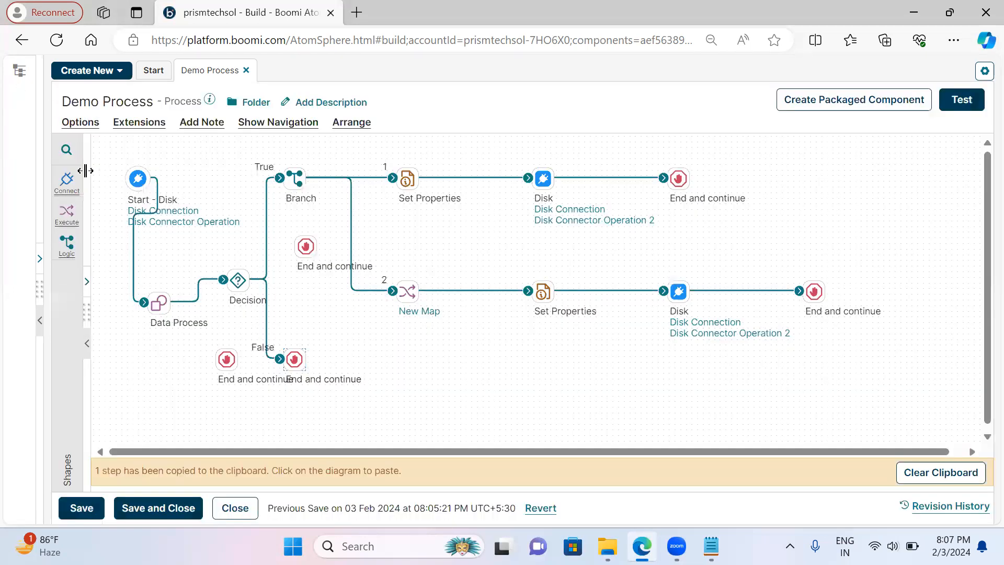
# - Add an Exception shape with default settings and connect Decision's False path to it, placing the former End and continue shape below Data Process
pyautogui.click(67, 152)
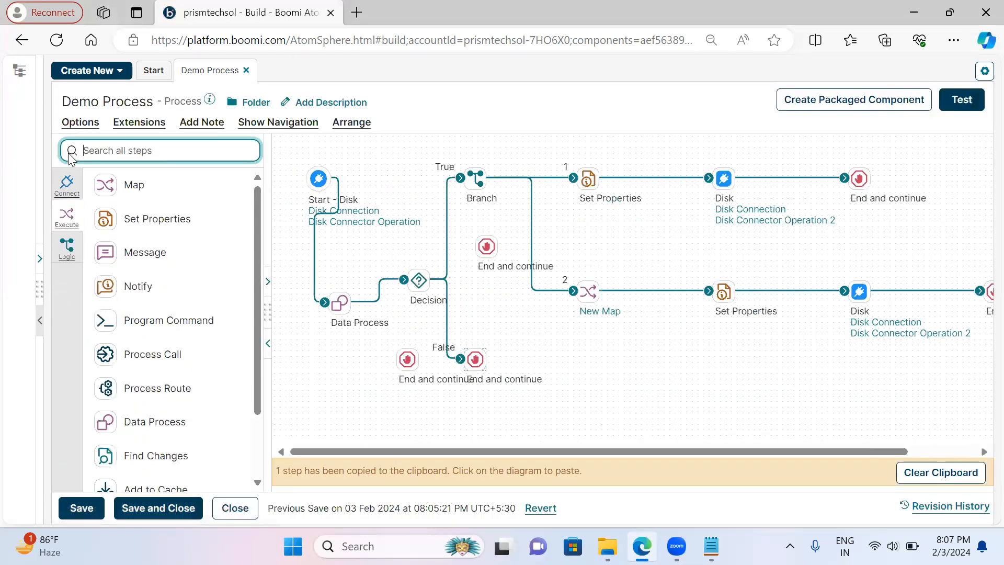
pyautogui.write('excepti')
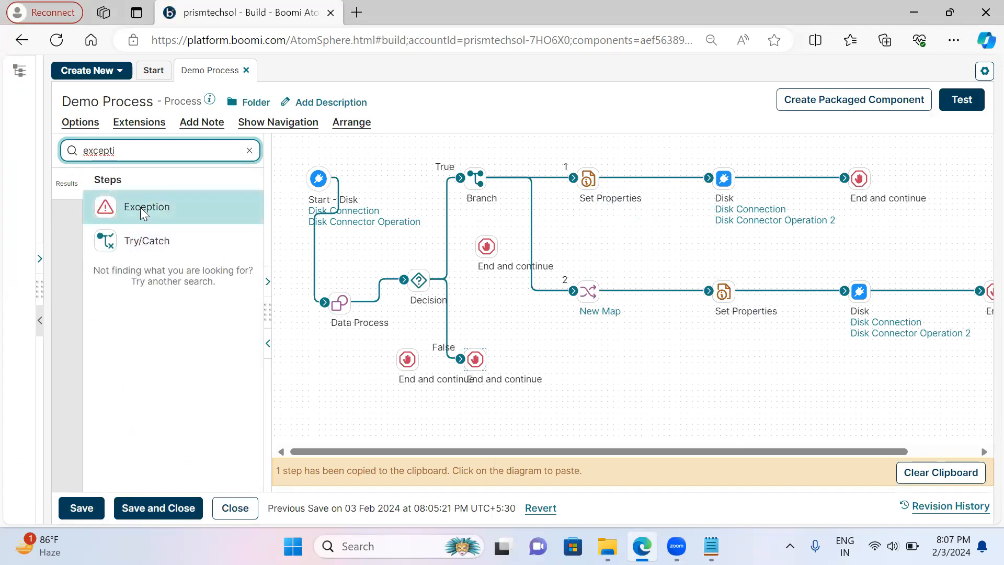
pyautogui.moveTo(142, 217); pyautogui.dragTo(523, 340)
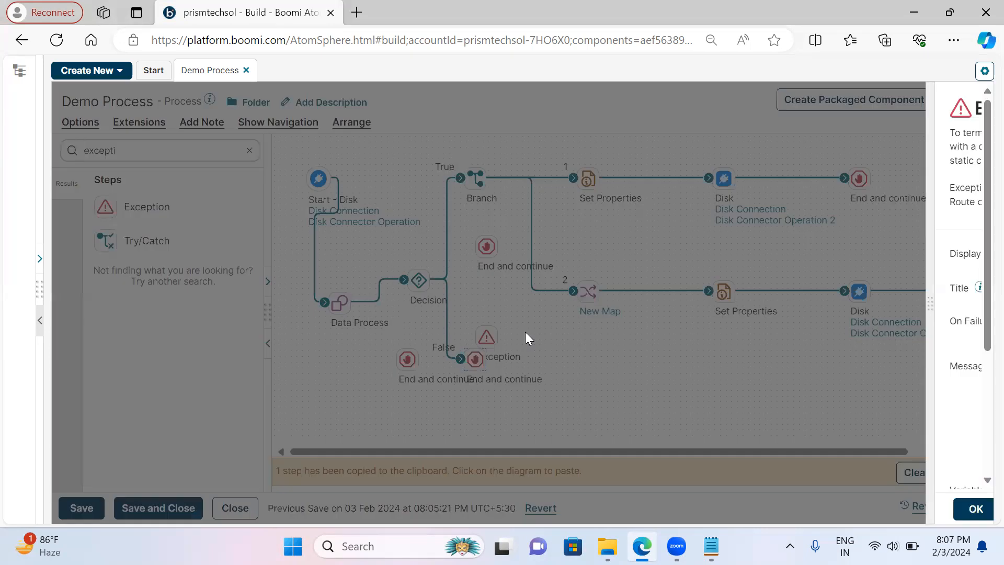
pyautogui.click(590, 509)
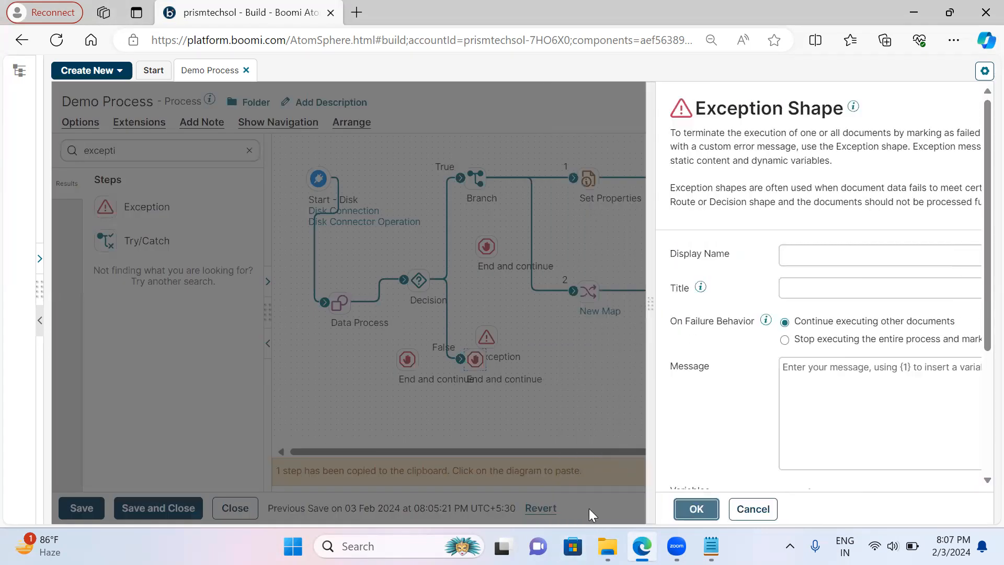
pyautogui.moveTo(458, 351); pyautogui.dragTo(317, 393)
pyautogui.click(490, 341)
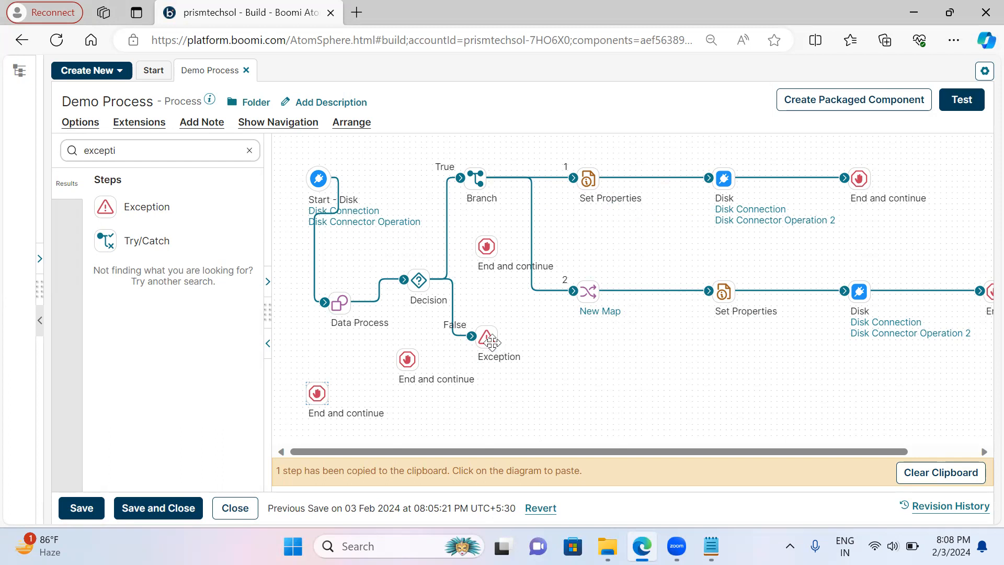
# - Configure the Exception shape with the message "Order ID is INVALID"
pyautogui.moveTo(488, 340)
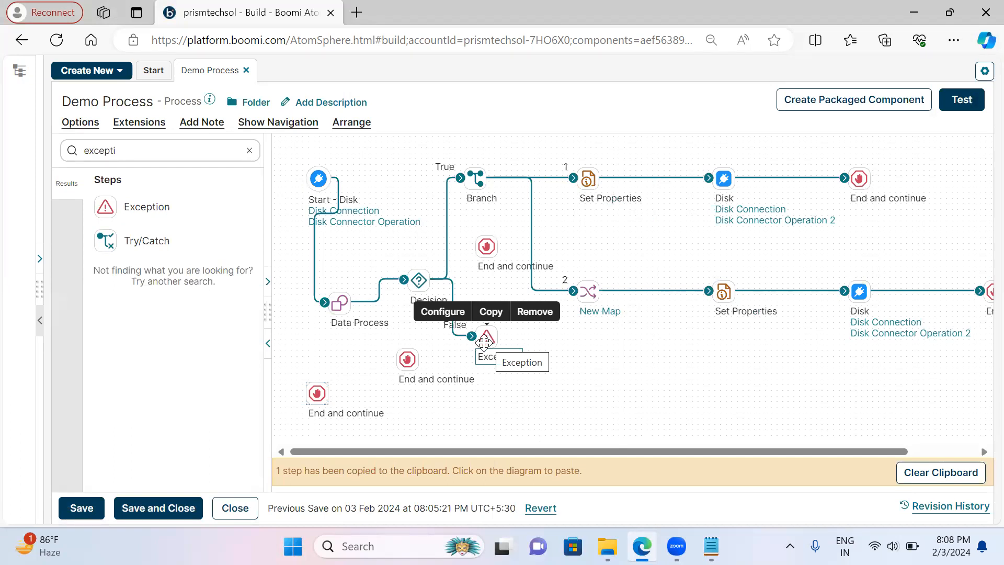
pyautogui.doubleClick(483, 342)
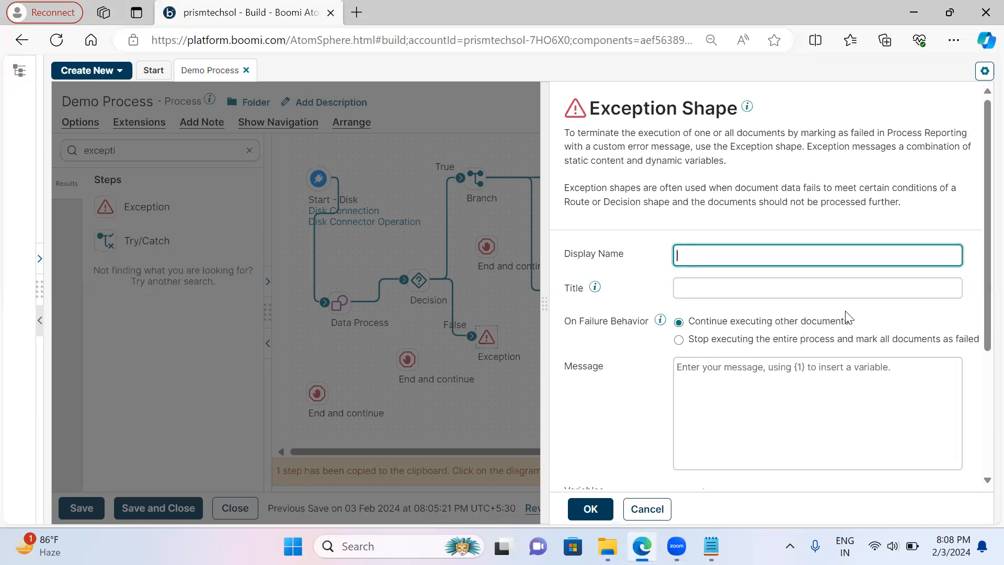
pyautogui.click(705, 392)
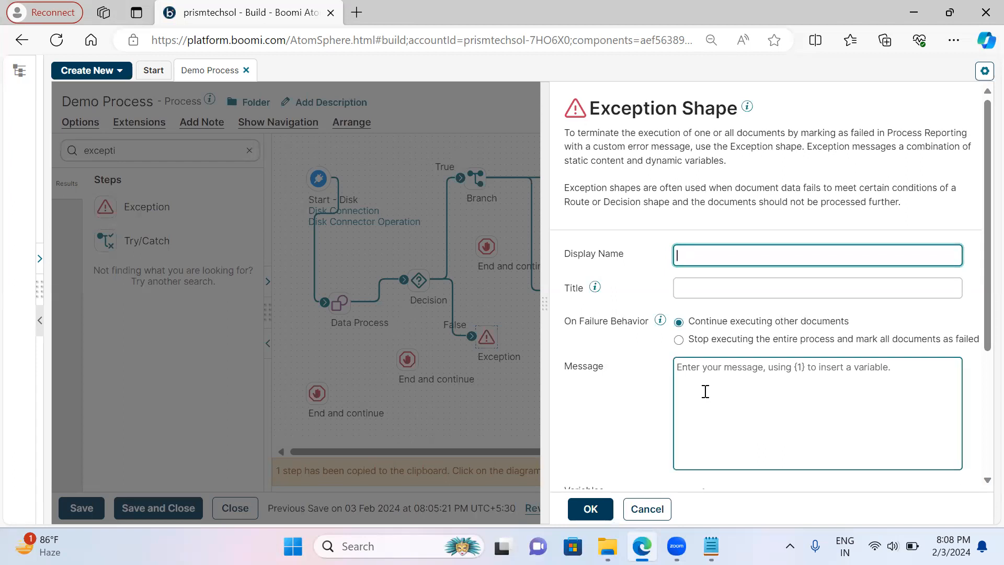
pyautogui.click(689, 370)
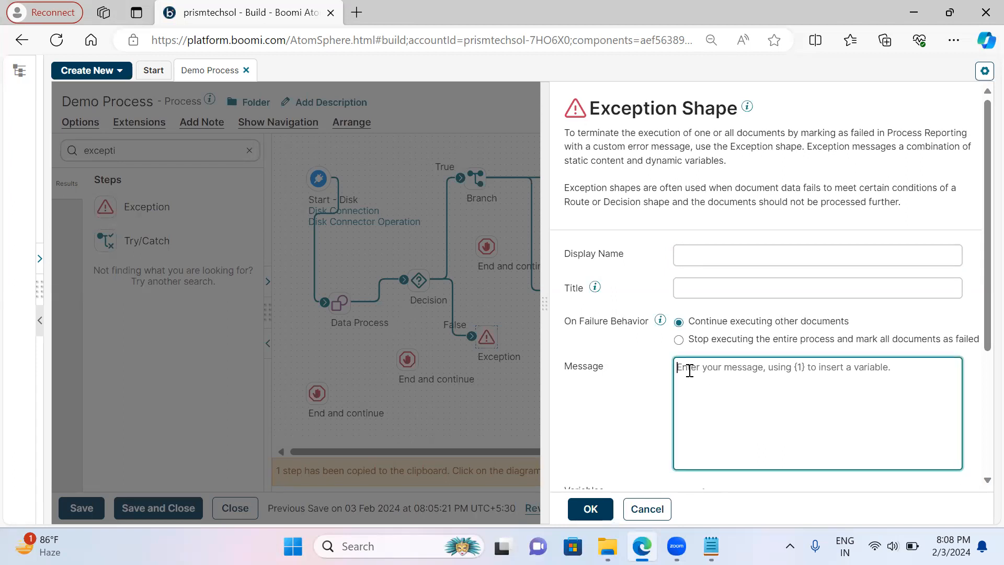
pyautogui.write('Orde')
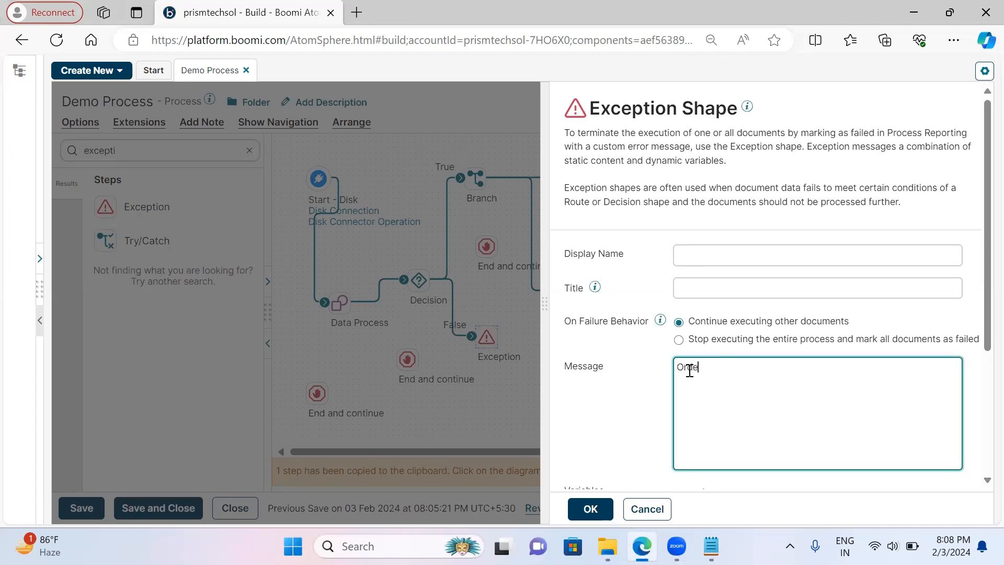
pyautogui.write('r ID is INVALId')
pyautogui.press('BackSpace')
pyautogui.write('D')
pyautogui.click(590, 508)
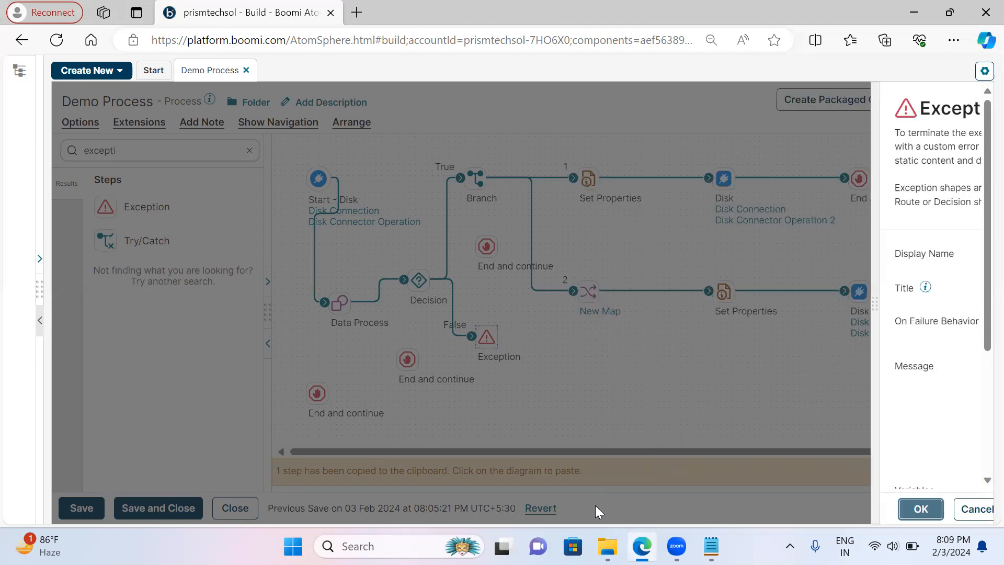
# - Save Demo Process and test its Exception path on lenovo, and return to the process canvas with the step palette collapsed
pyautogui.click(82, 508)
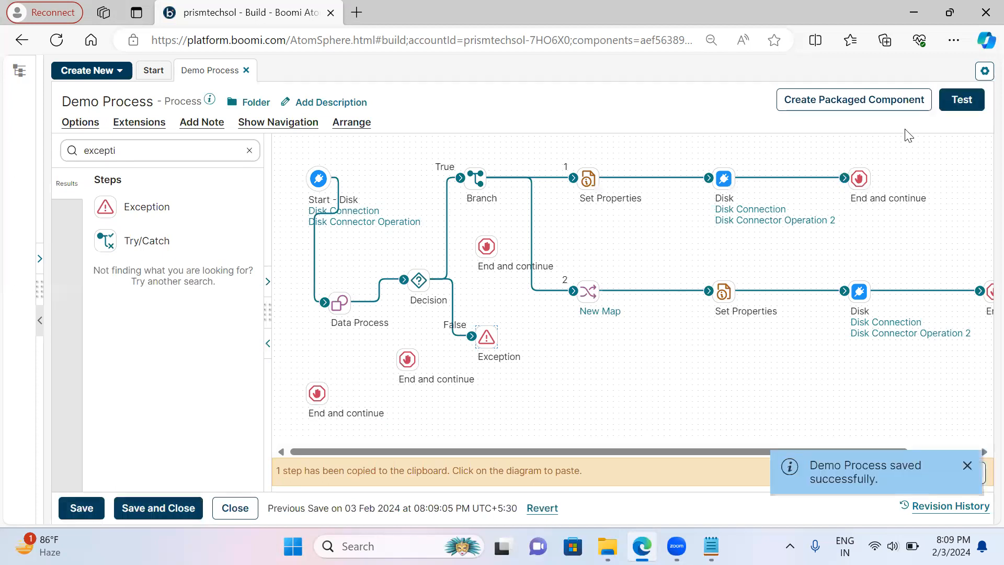
pyautogui.click(957, 103)
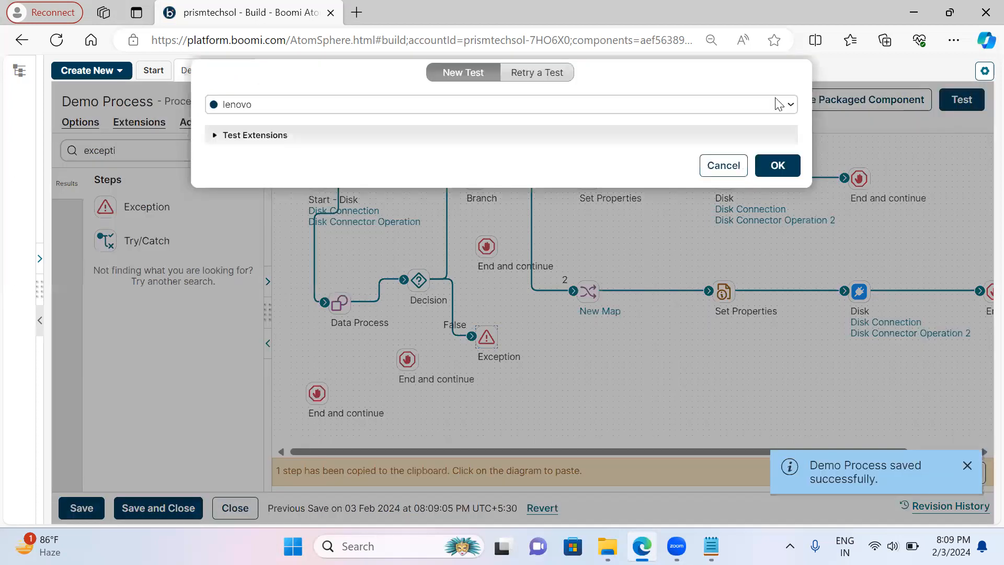
pyautogui.click(776, 166)
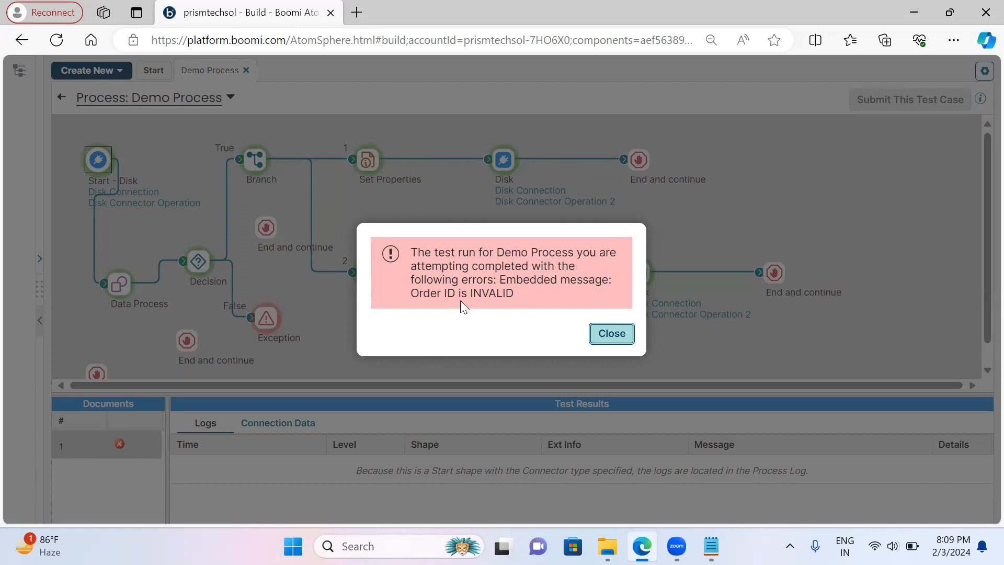
pyautogui.click(620, 339)
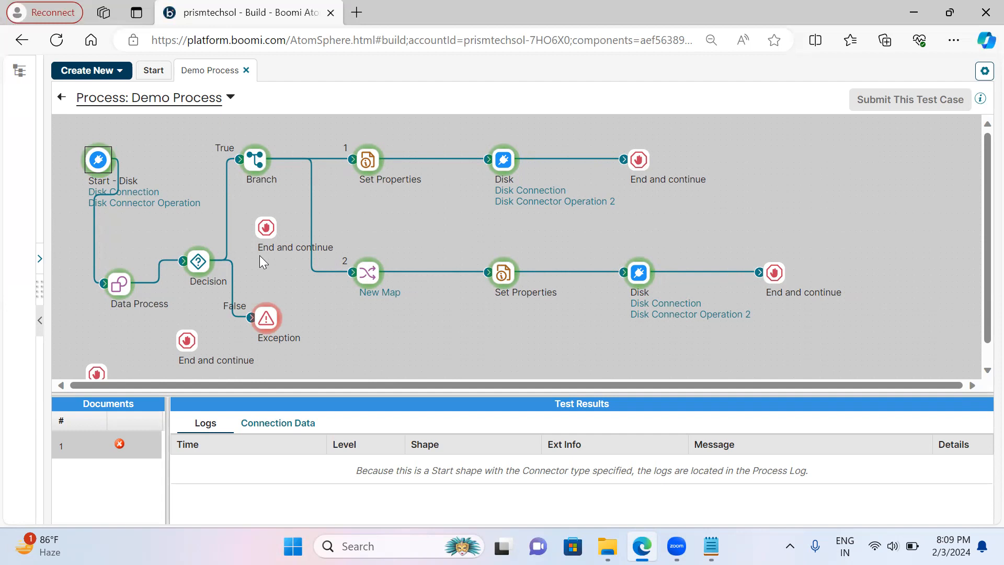
pyautogui.click(61, 98)
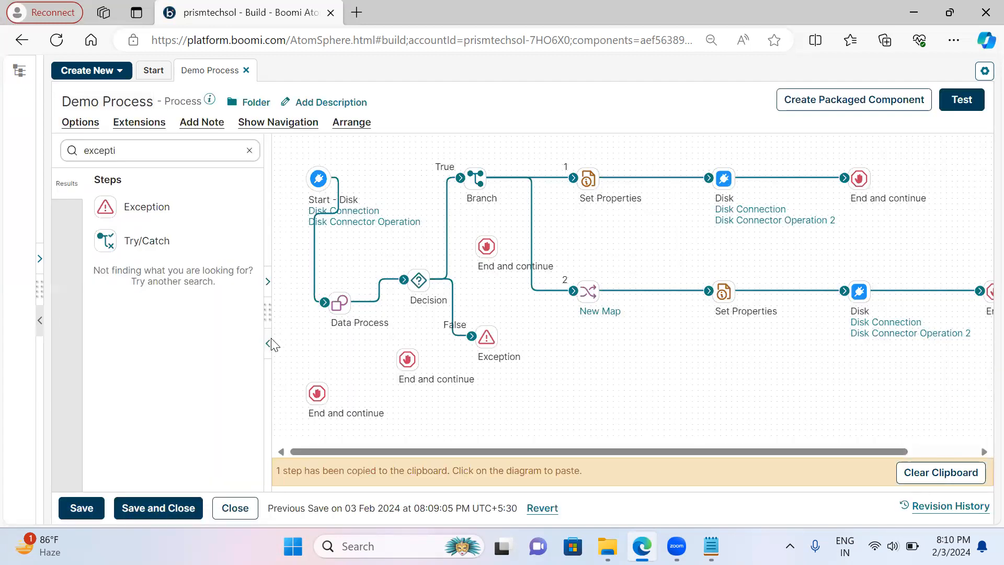
pyautogui.click(268, 343)
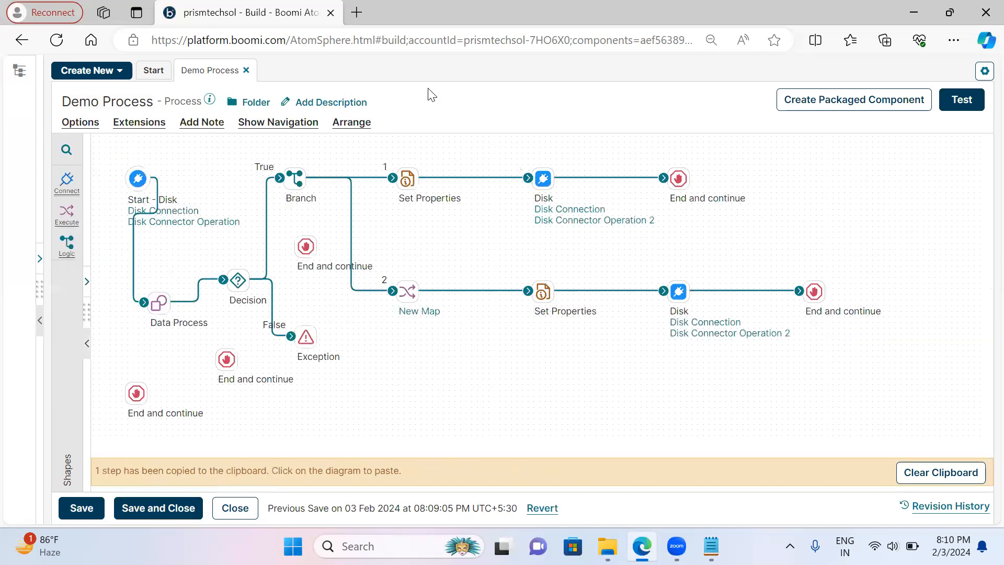